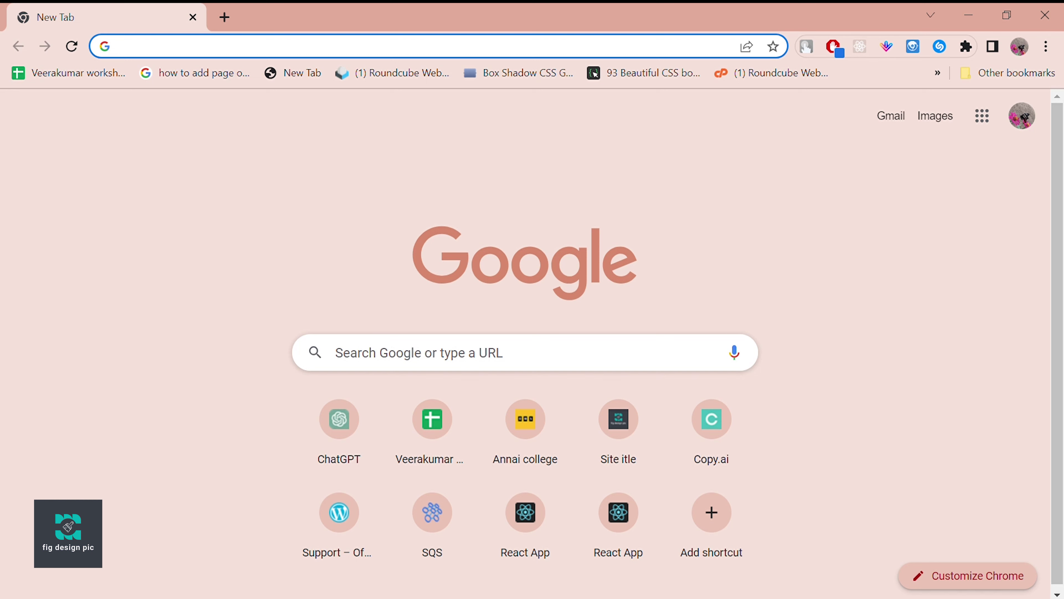
# Step: Search Google for 'figma for windows' to reach Figma's downloads page
pyautogui.click(402, 365)
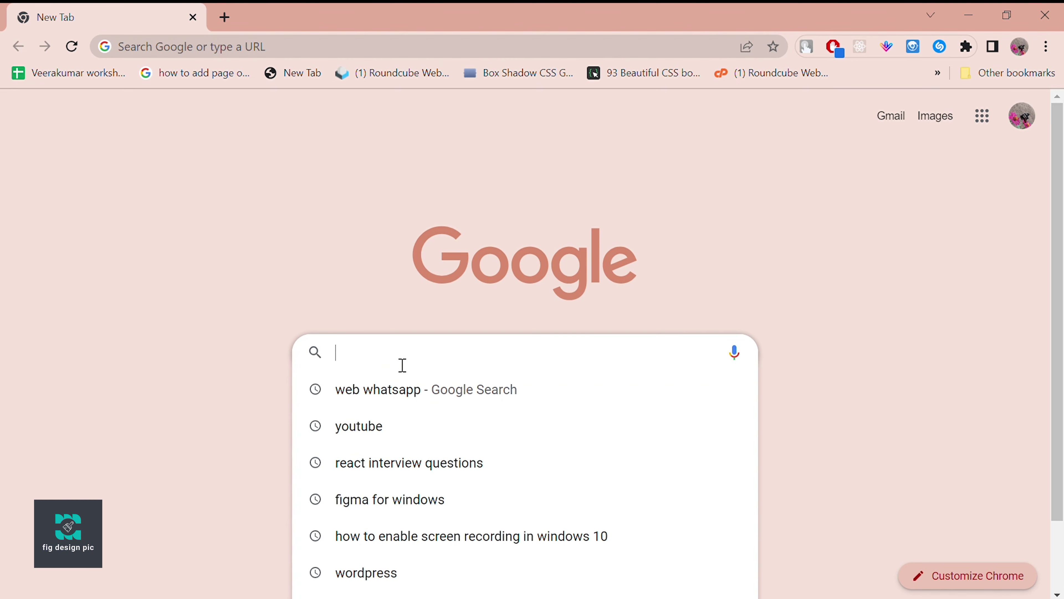
pyautogui.write('figm')
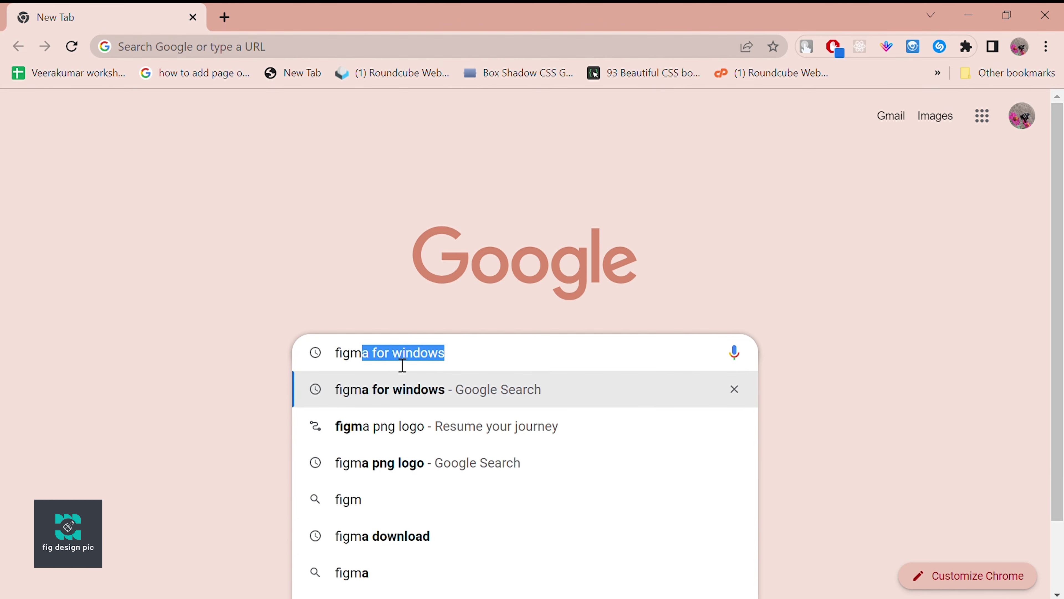
pyautogui.write('a')
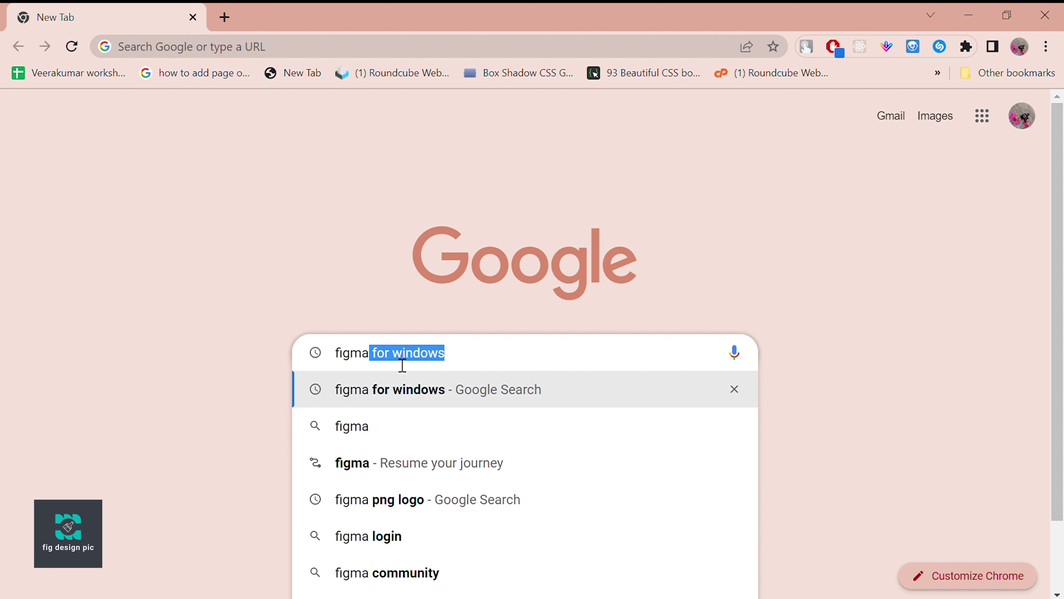
pyautogui.press('Return')
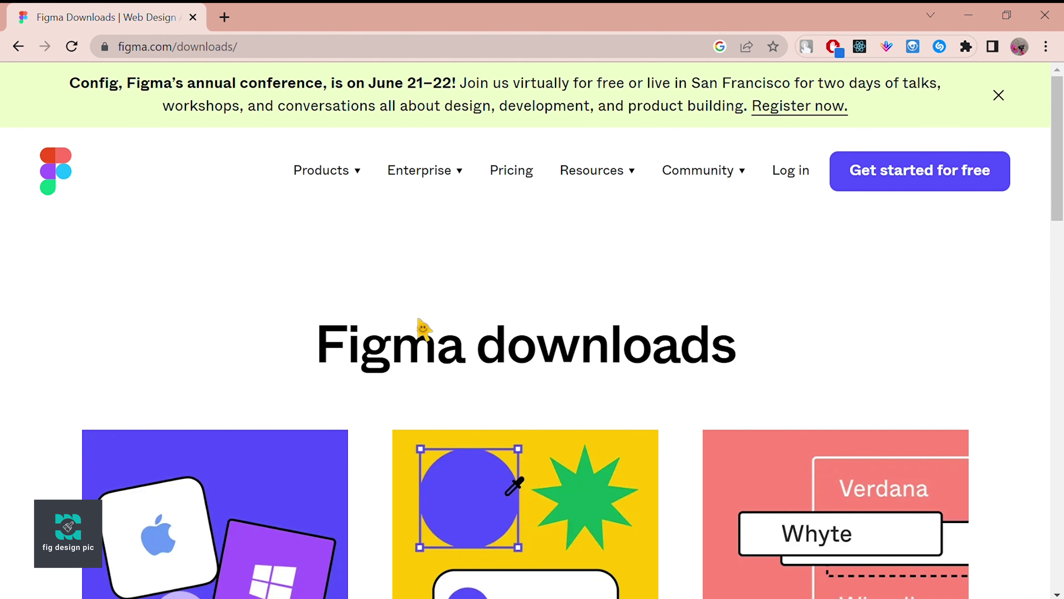
# Step: Browse the downloads page, try the Windows font installer, and dismiss the free sign-up prompt
pyautogui.scroll(-10, 423, 329)
pyautogui.scroll(5, 423, 329)
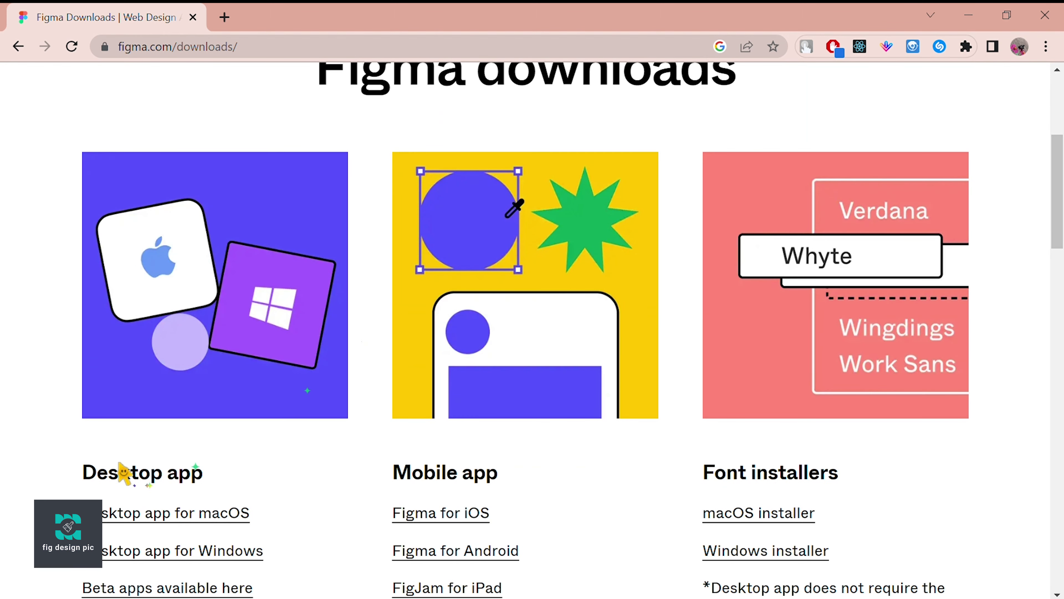
pyautogui.scroll(-5, 138, 461)
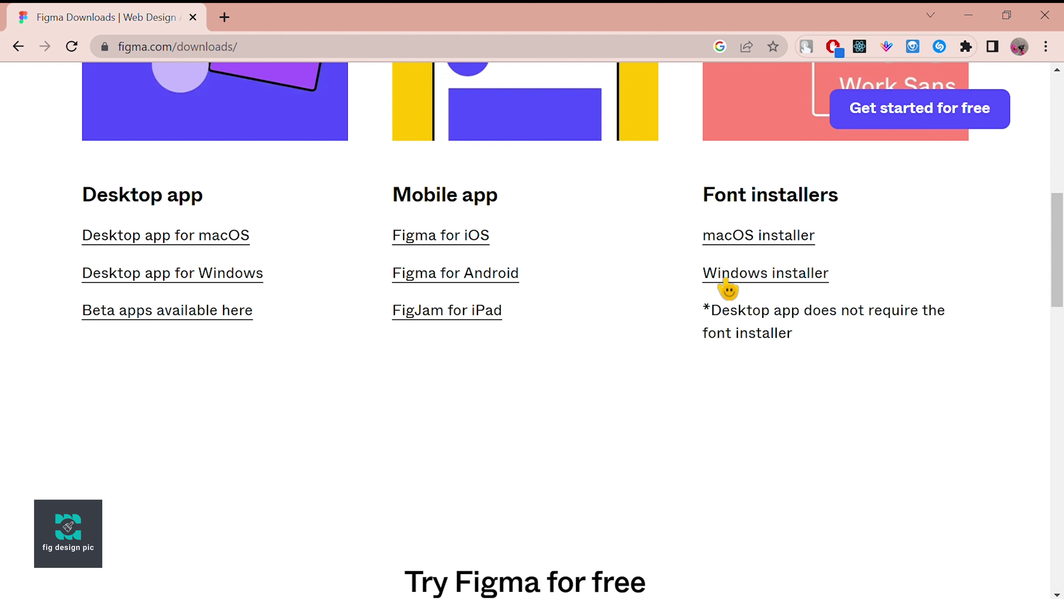
pyautogui.click(724, 279)
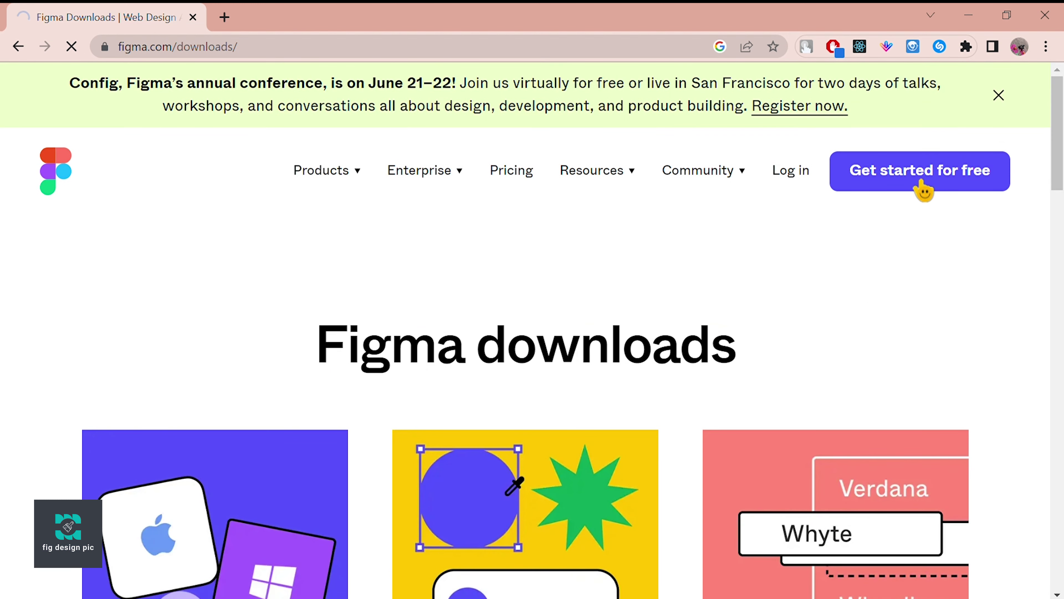
pyautogui.click(892, 158)
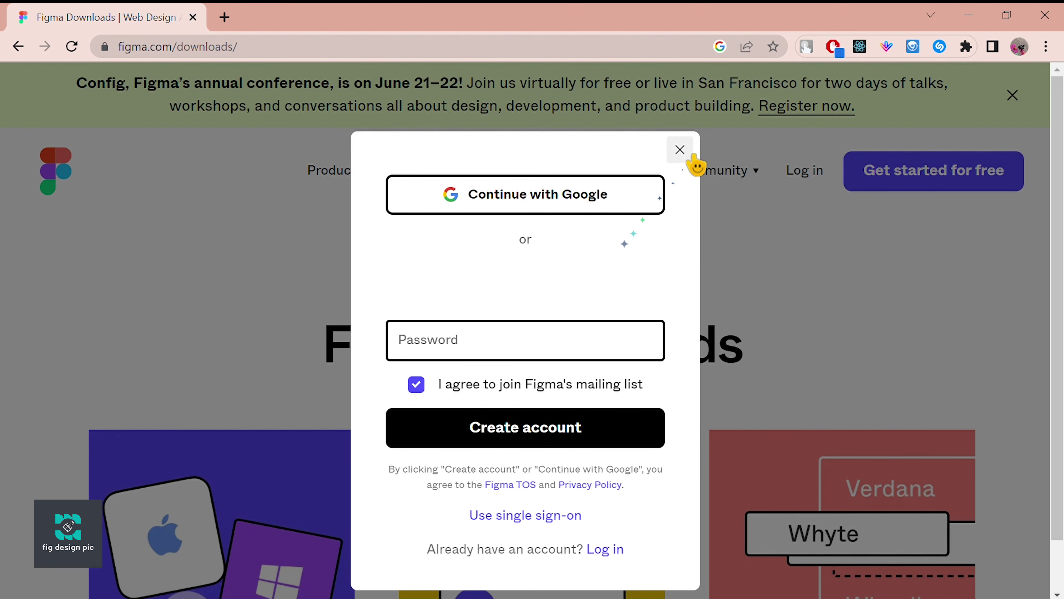
pyautogui.click(680, 150)
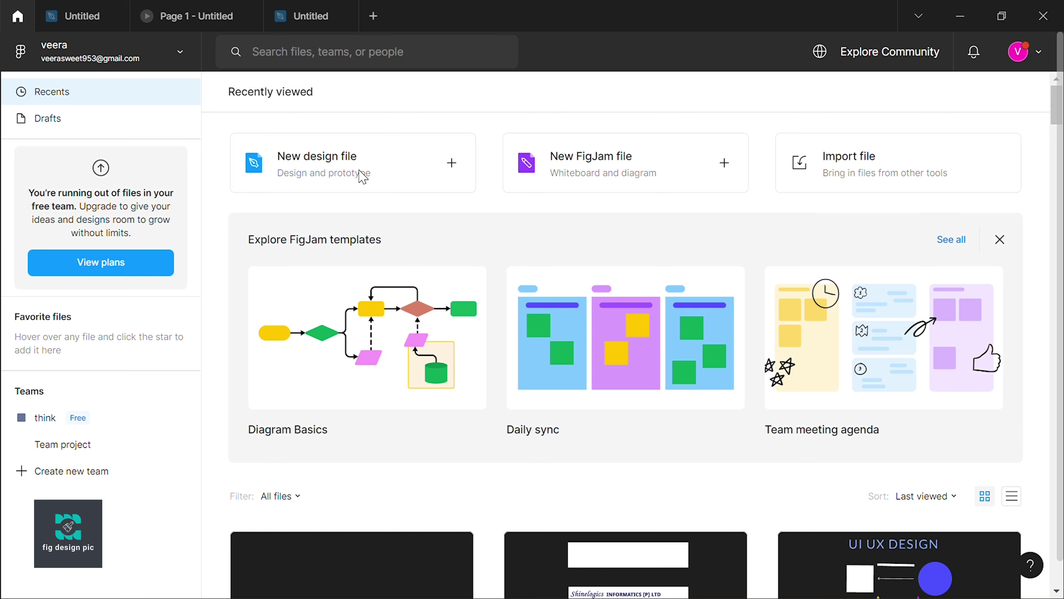
# Step: Start a new blank design file from the Recents page's New design file card
pyautogui.click(455, 164)
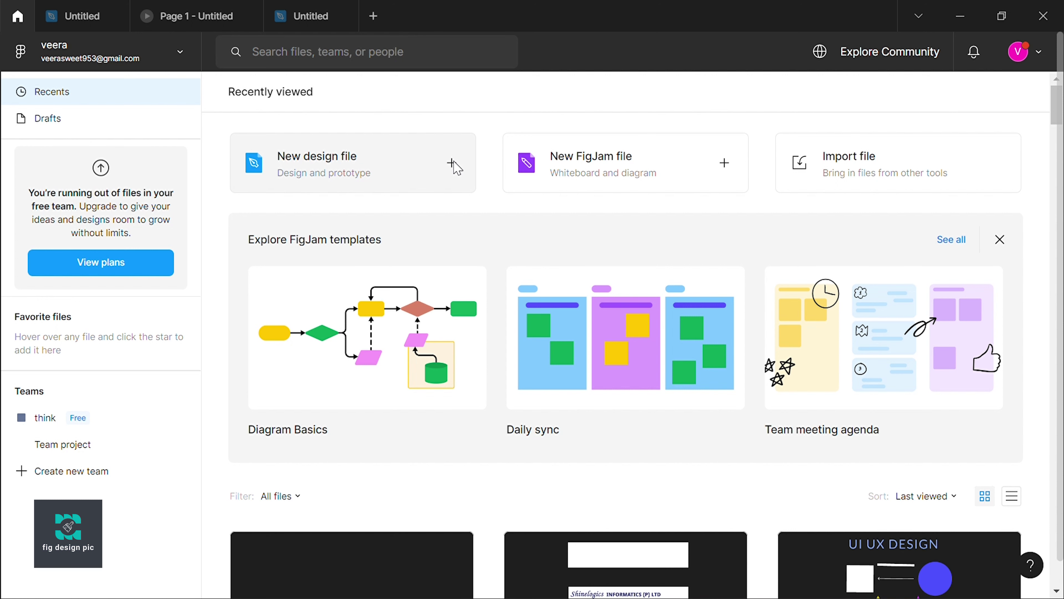
pyautogui.click(363, 175)
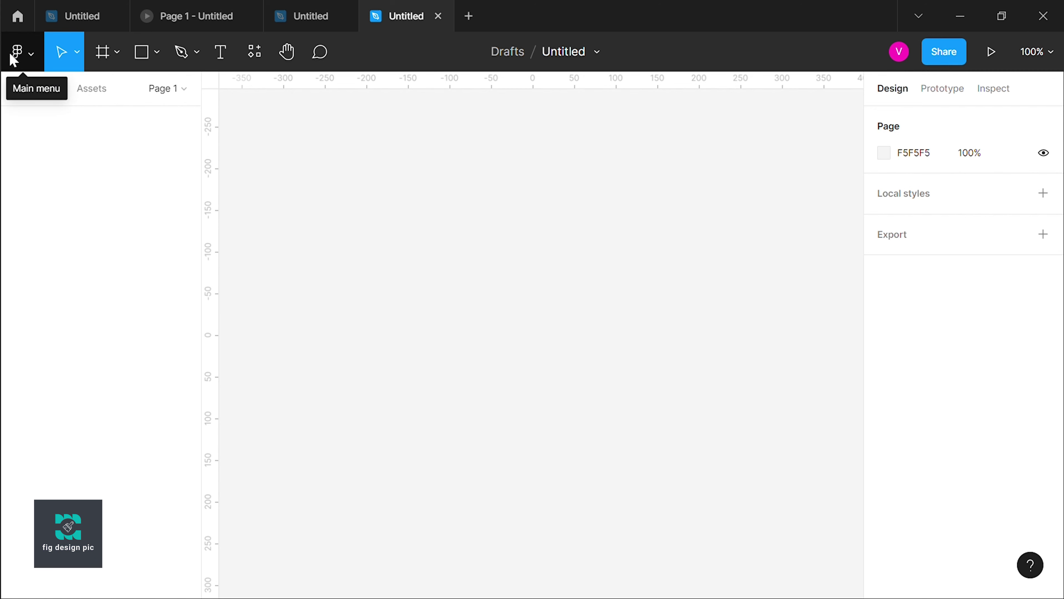
# Step: Look through Figma's main menu and briefly pick the Text tool
pyautogui.click(26, 56)
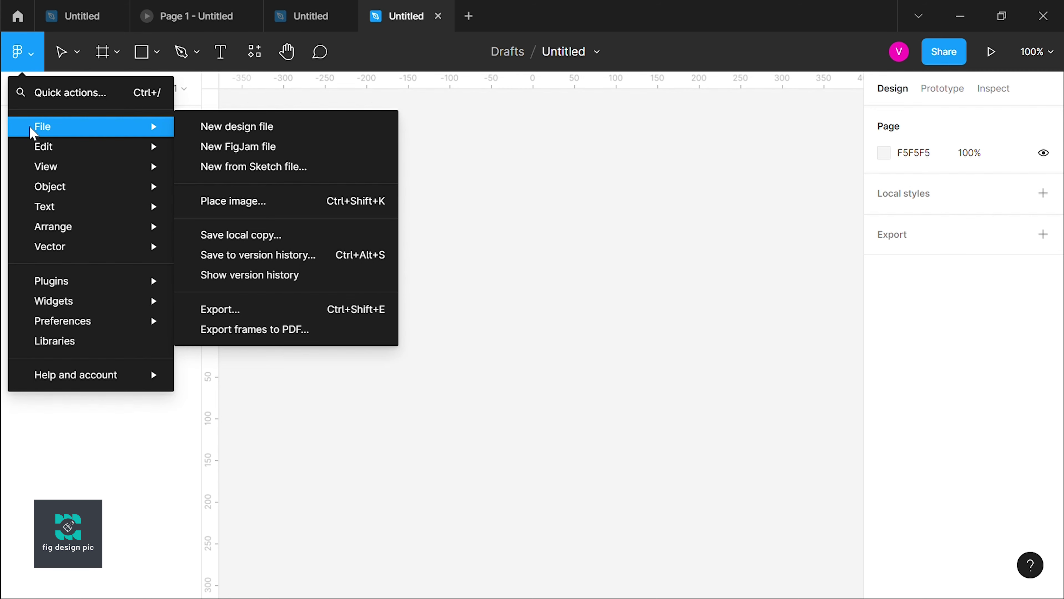
pyautogui.moveTo(91, 187)
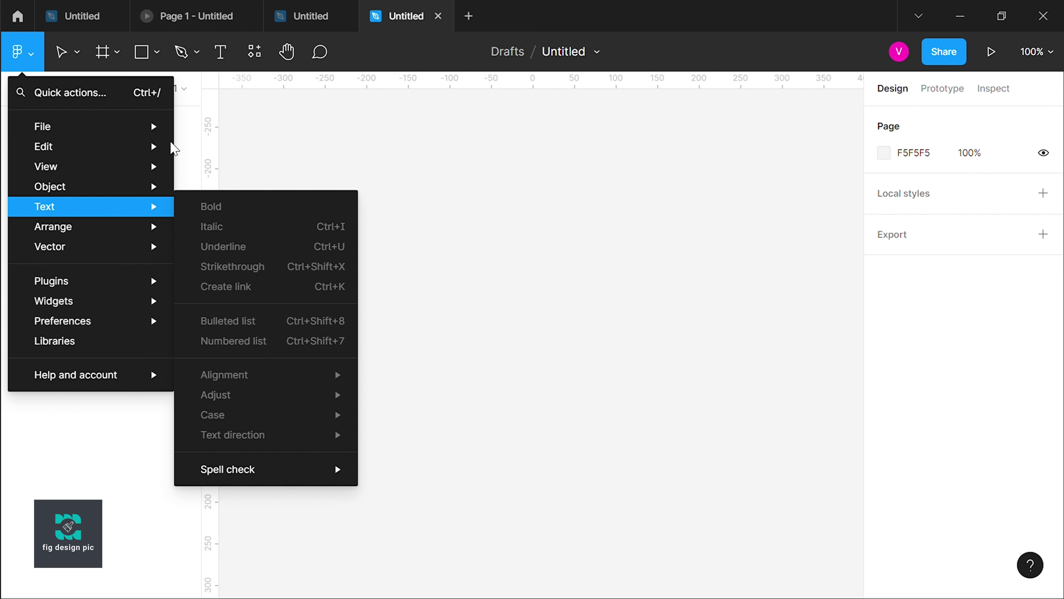
pyautogui.moveTo(50, 186)
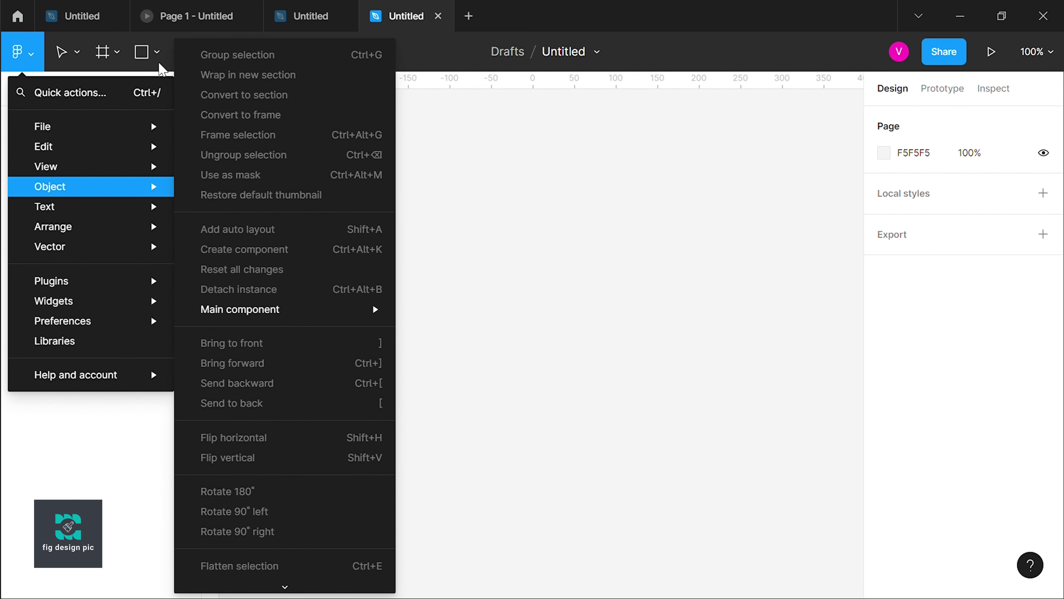
pyautogui.click(162, 67)
pyautogui.click(220, 52)
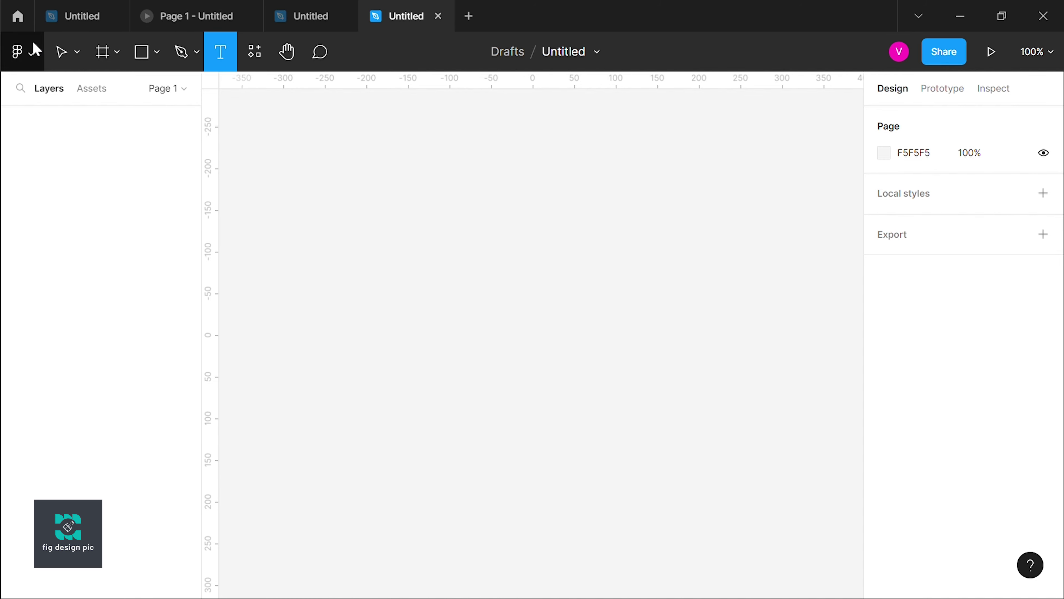
pyautogui.click(32, 46)
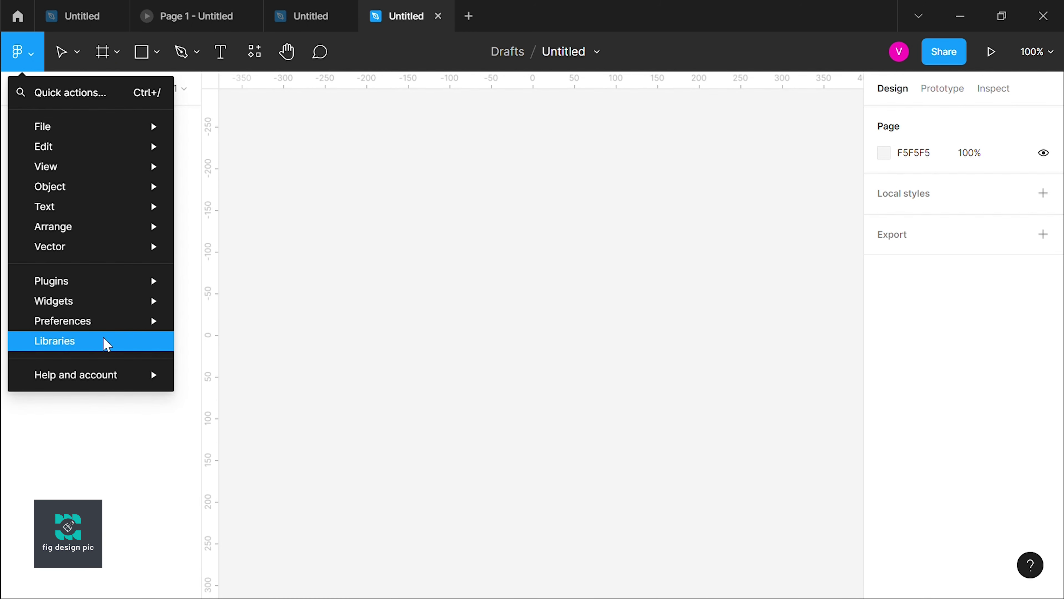
pyautogui.click(477, 234)
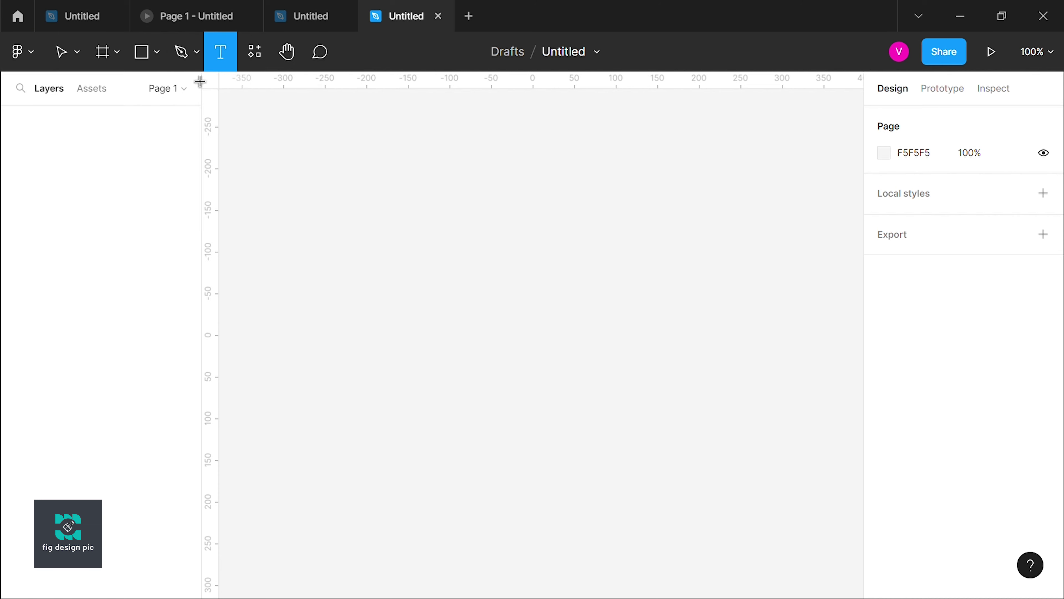
# Step: Choose Frame from the frame, section and slice tool dropdown
pyautogui.click(74, 53)
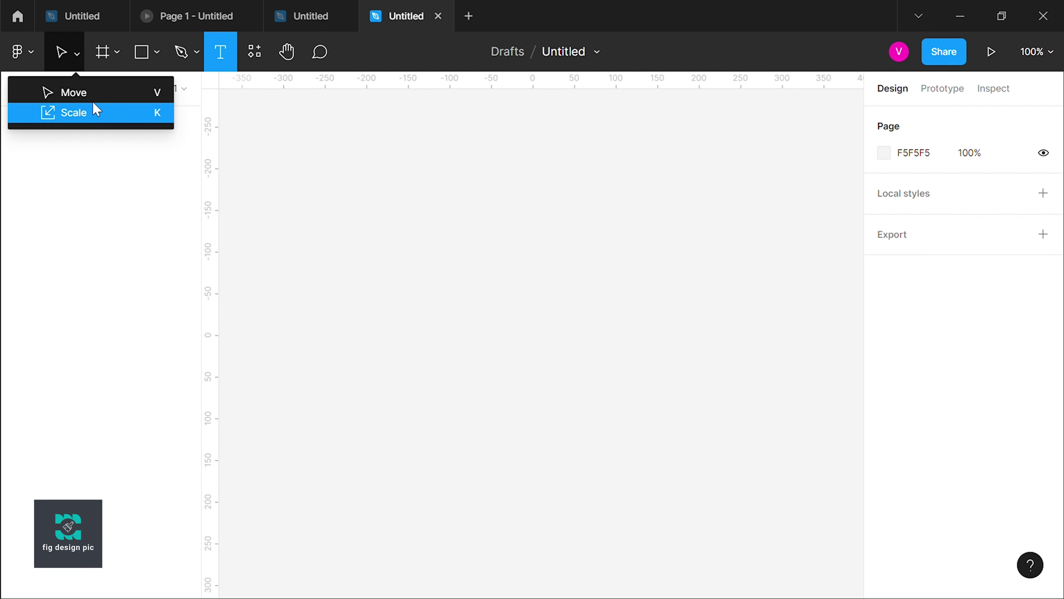
pyautogui.click(118, 52)
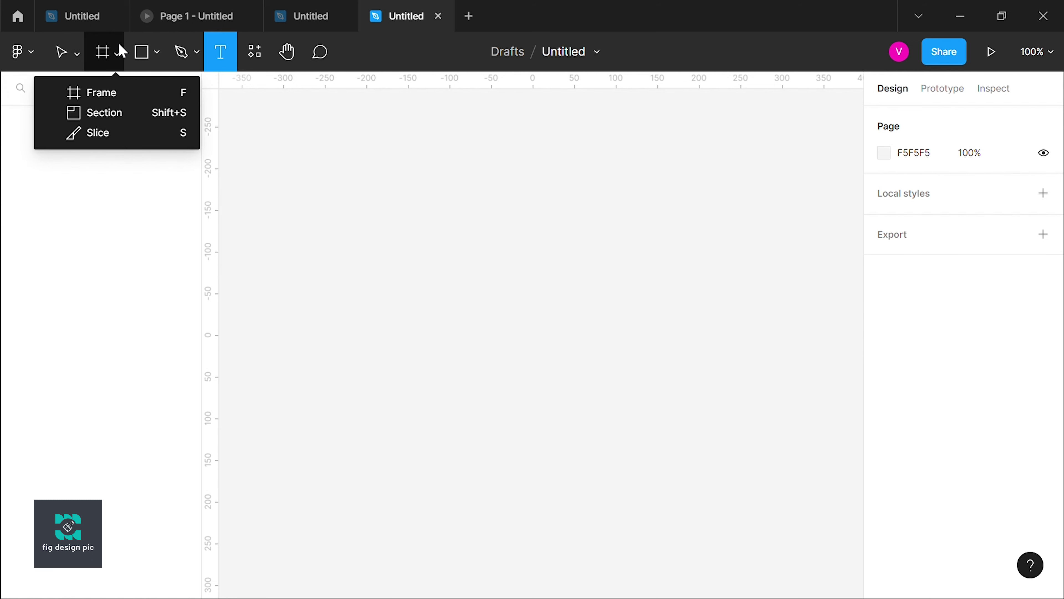
pyautogui.click(119, 93)
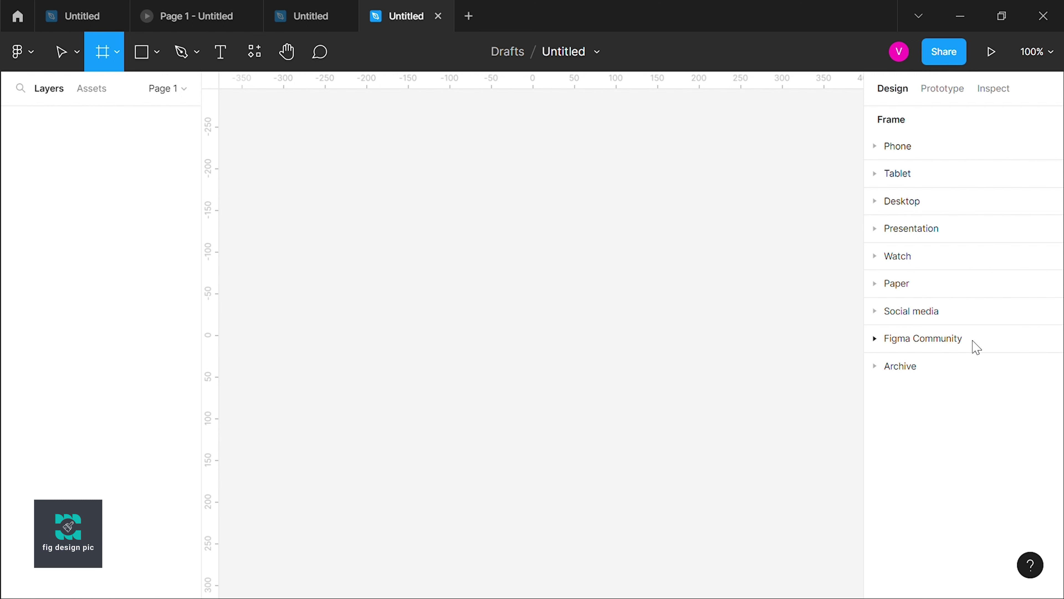
pyautogui.click(880, 151)
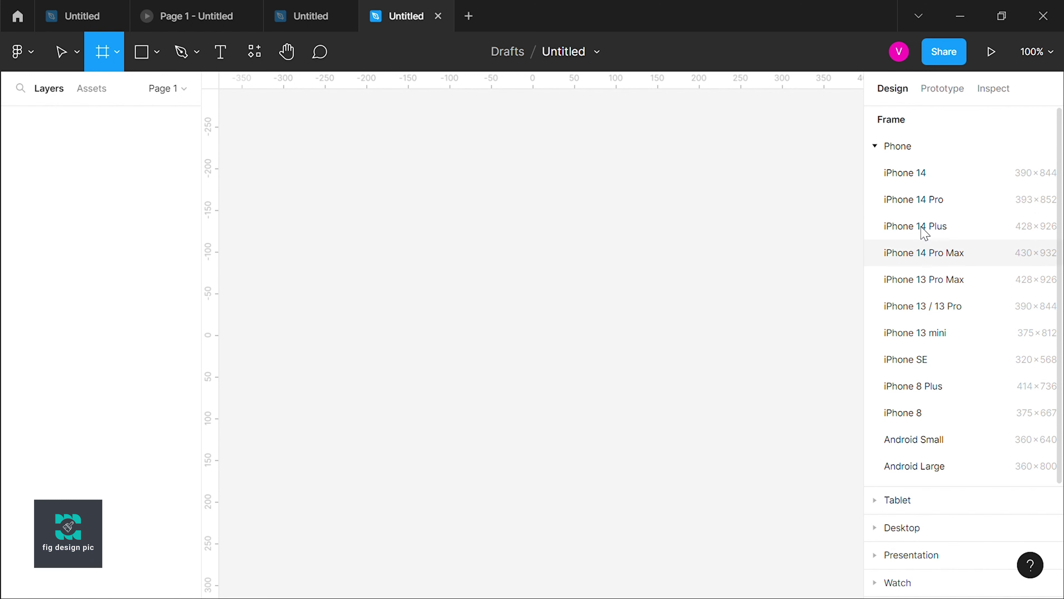
pyautogui.click(933, 199)
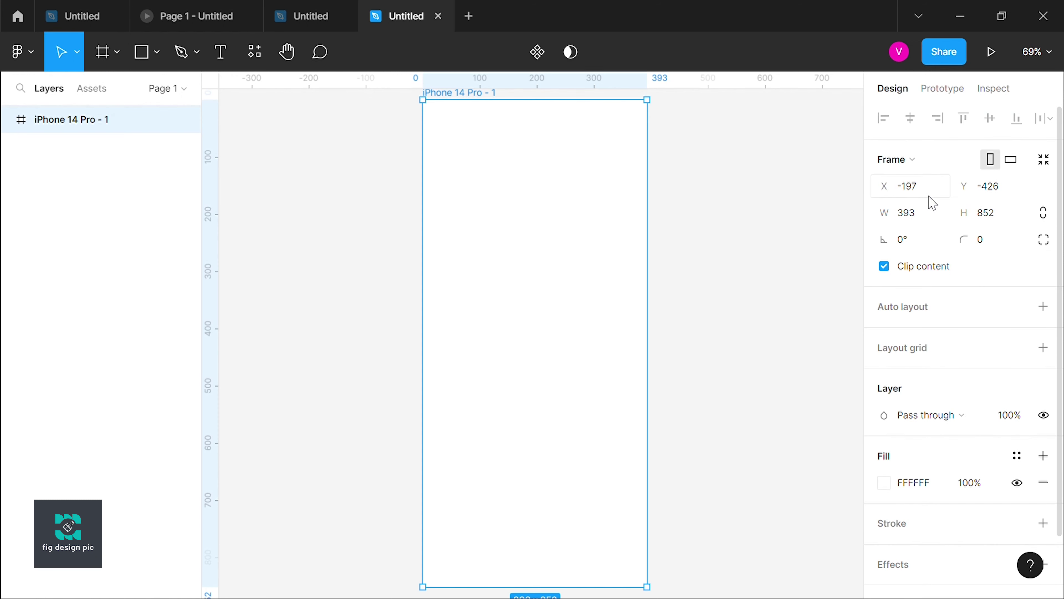
pyautogui.keyDown('ctrl'); pyautogui.scroll(-5, 640, 287); pyautogui.keyUp('ctrl')
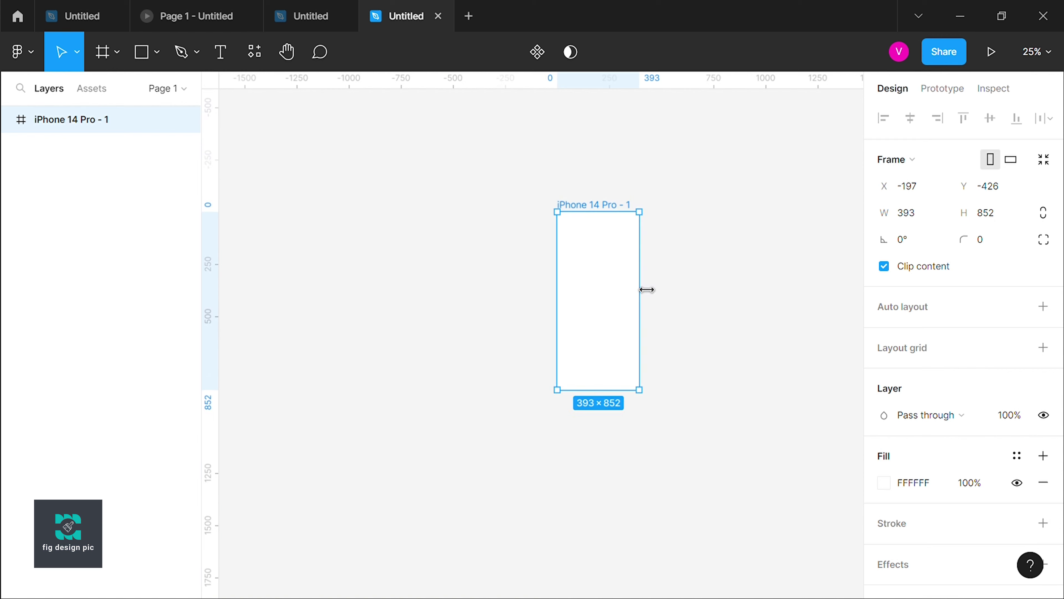
pyautogui.scroll(3, 750, 300)
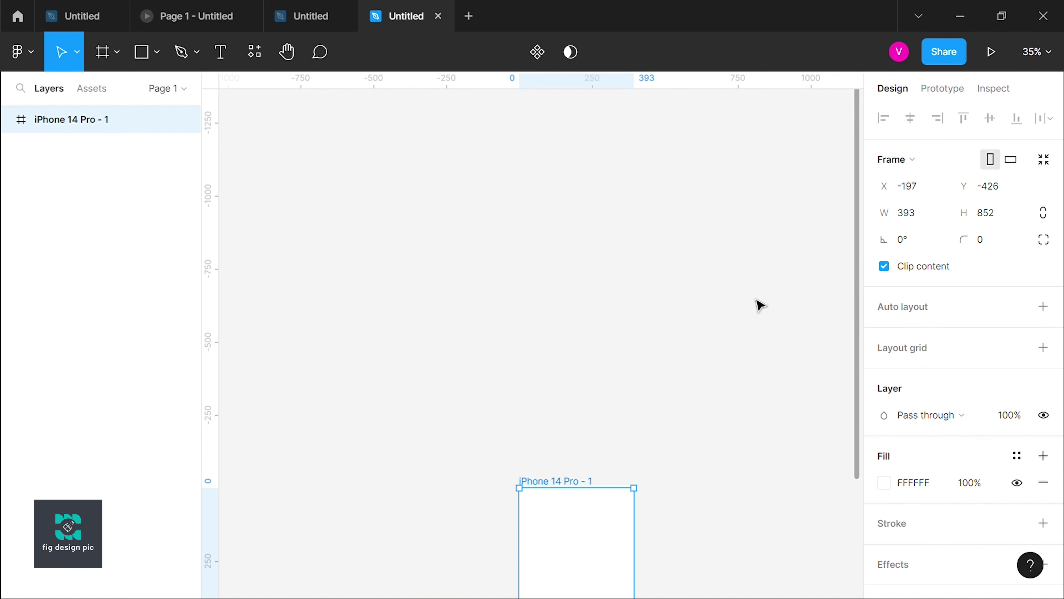
pyautogui.scroll(-2, 767, 302)
pyautogui.click(911, 160)
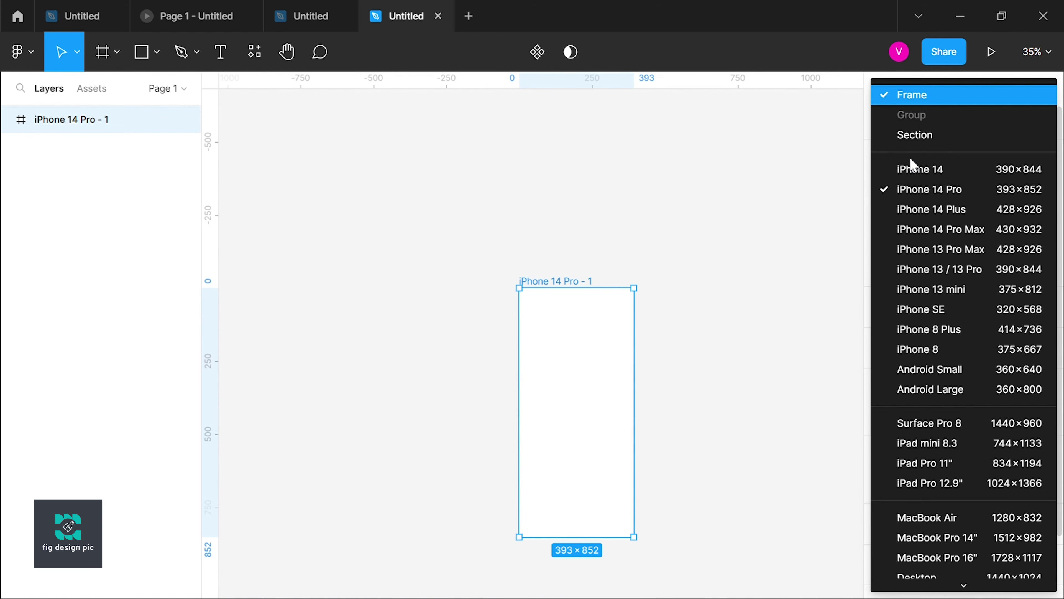
pyautogui.click(928, 214)
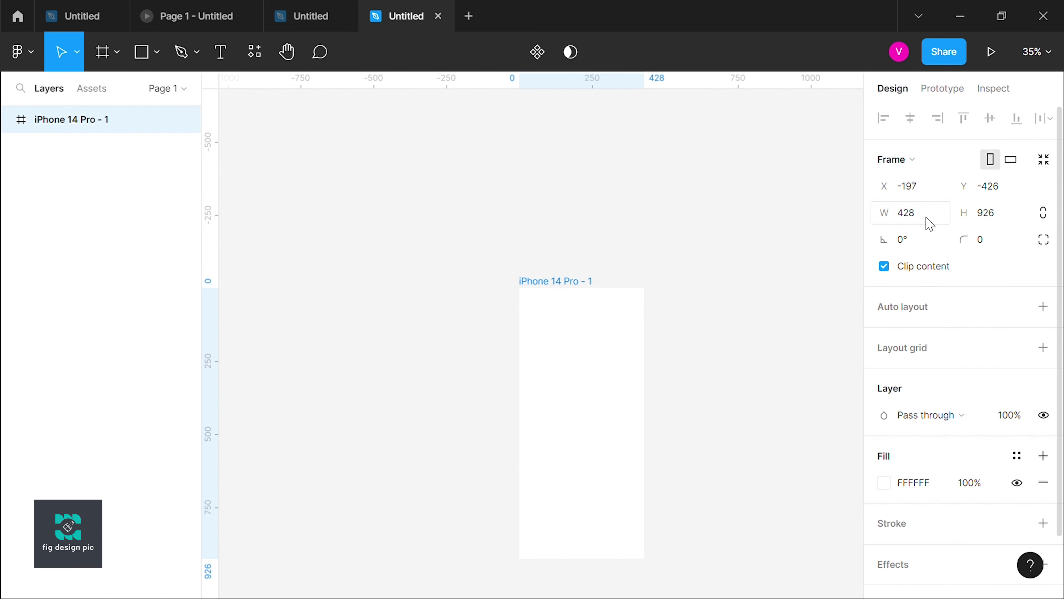
pyautogui.click(918, 162)
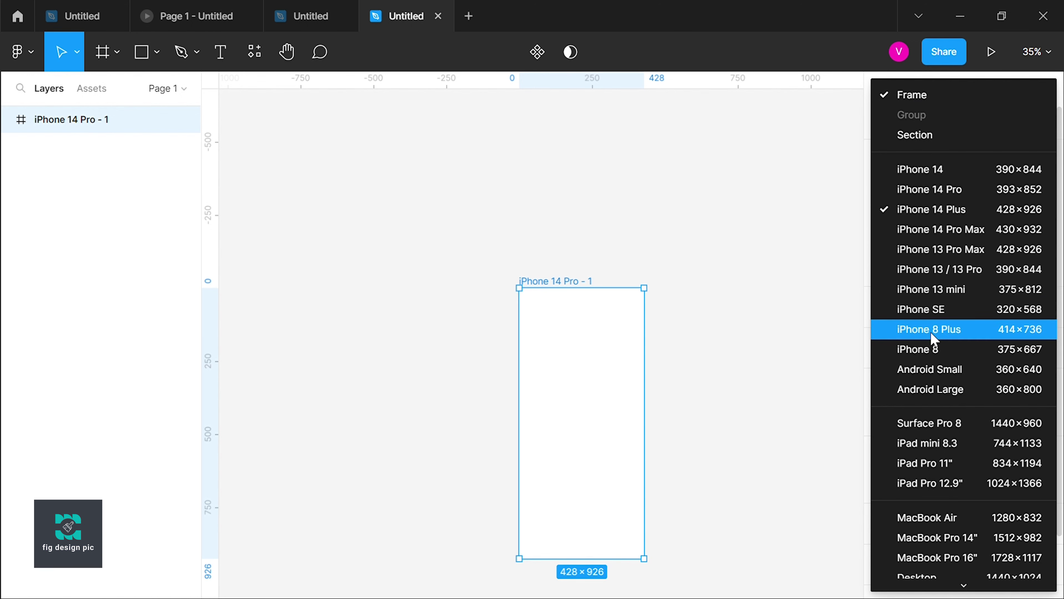
pyautogui.click(930, 375)
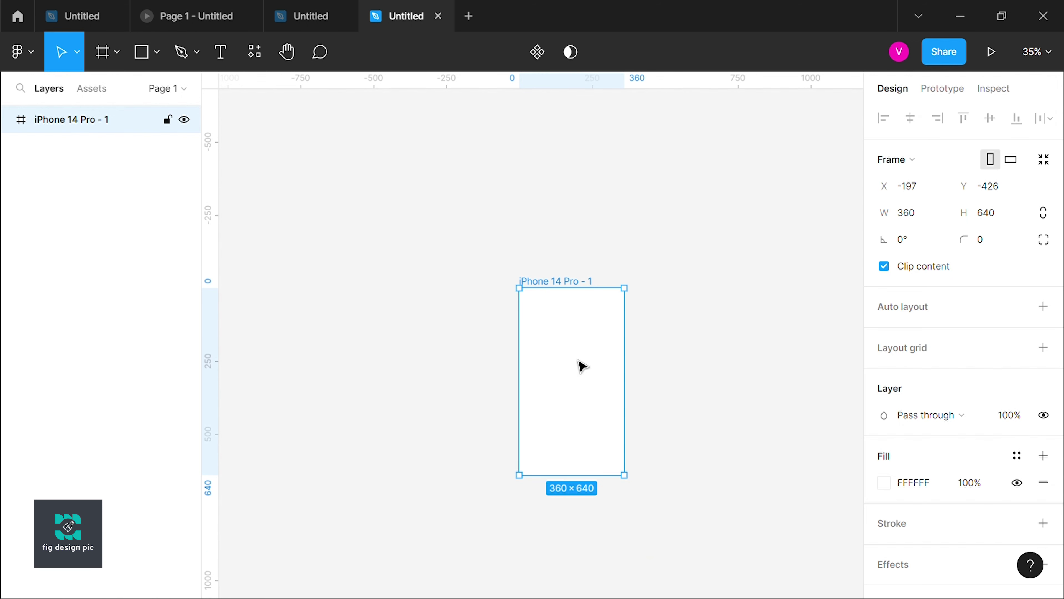
pyautogui.scroll(-2, 752, 323)
pyautogui.scroll(2, 754, 322)
pyautogui.click(654, 373)
pyautogui.click(595, 344)
pyautogui.press('Delete')
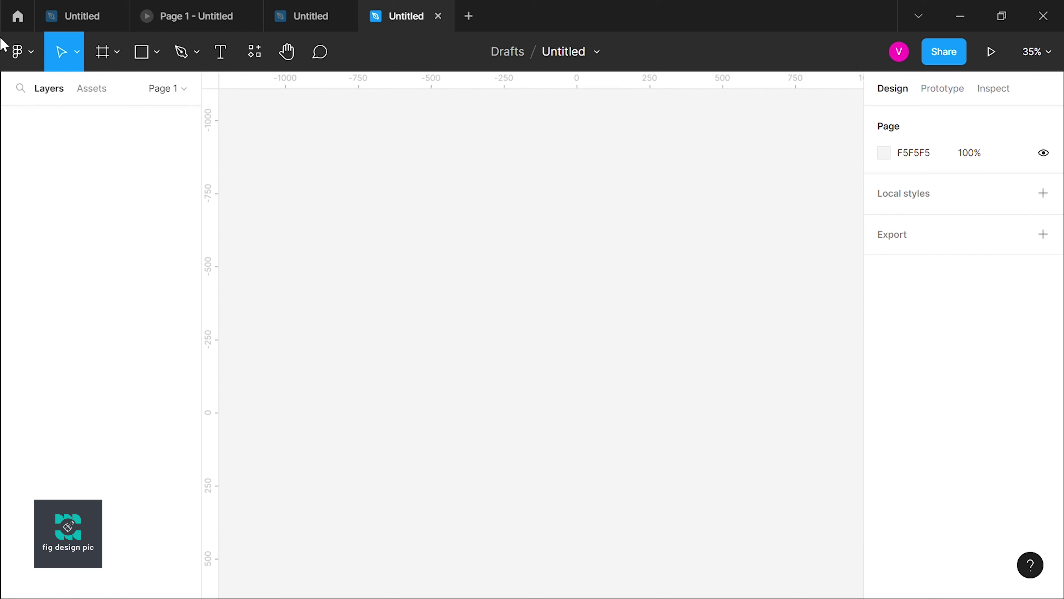
# Step: Draw Frame 1 on the canvas and enlarge it to about 1209×759
pyautogui.click(116, 53)
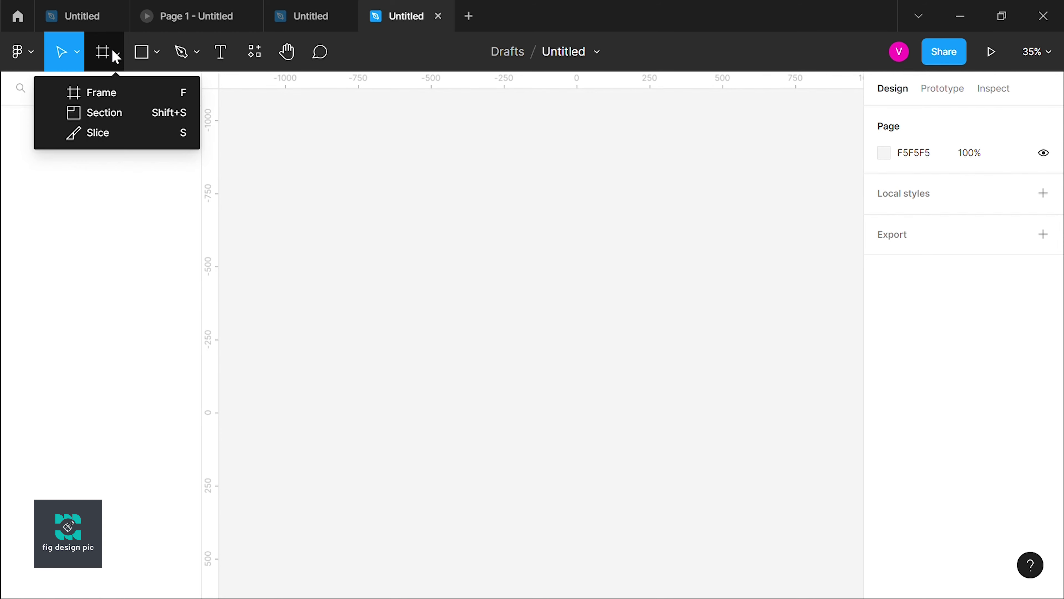
pyautogui.click(117, 94)
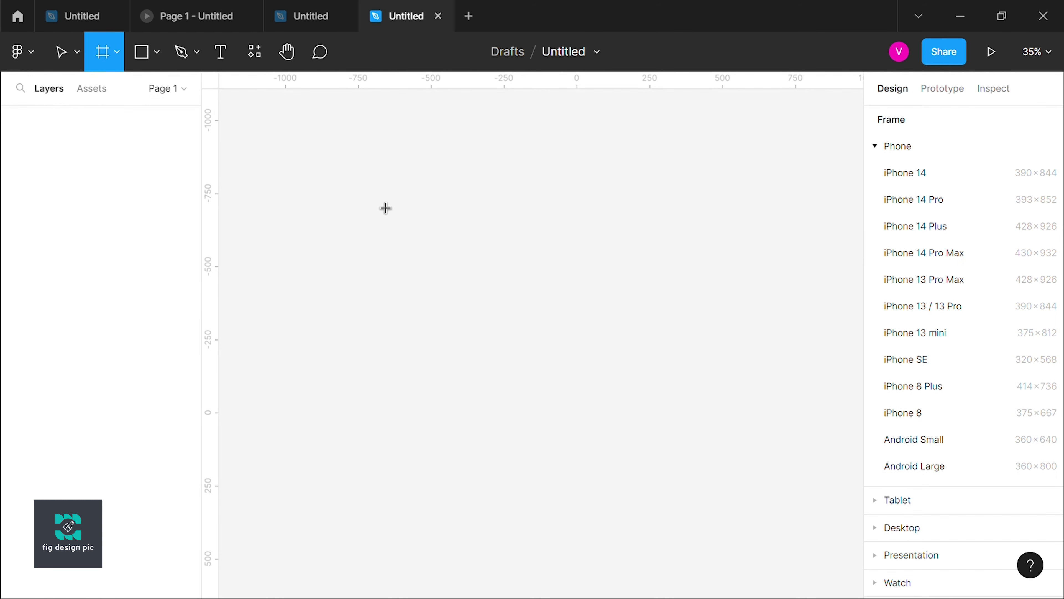
pyautogui.moveTo(396, 220); pyautogui.dragTo(698, 329)
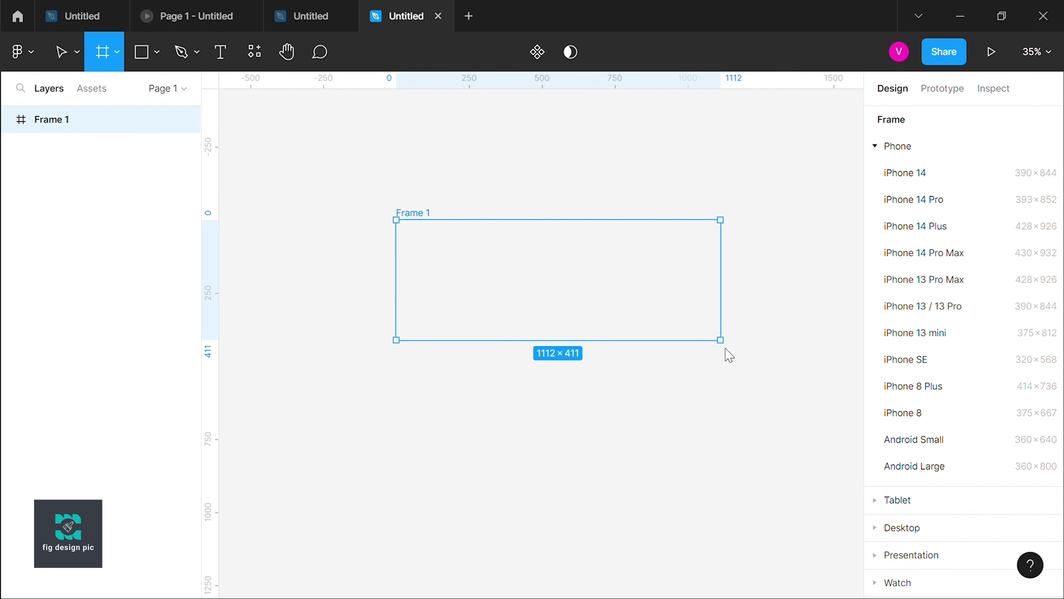
pyautogui.moveTo(698, 331); pyautogui.dragTo(757, 462)
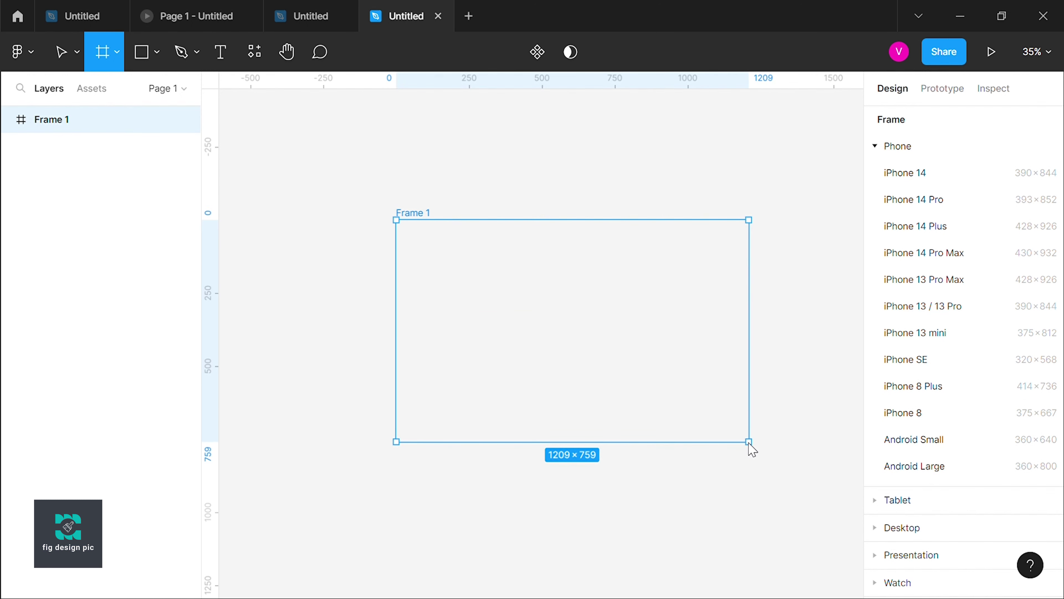
# Step: Draw a 285×171 Section 1 in Frame 1 and Alt-drag a copy as Section 2 beside it
pyautogui.click(117, 54)
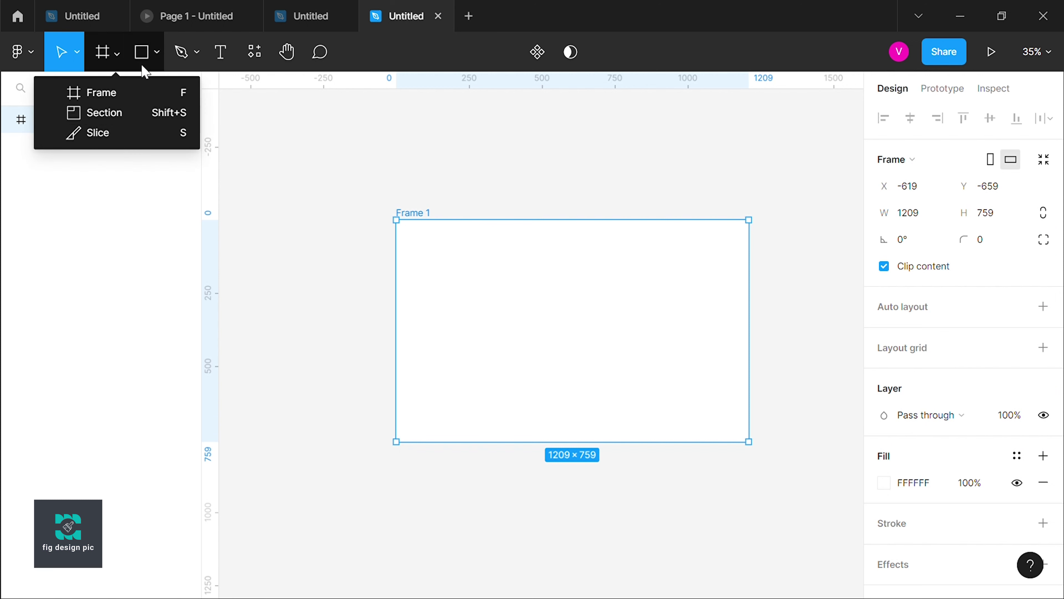
pyautogui.click(126, 112)
pyautogui.moveTo(420, 250)
pyautogui.mouseDown()
pyautogui.moveTo(507, 284)
pyautogui.moveTo(504, 301)
pyautogui.mouseUp()
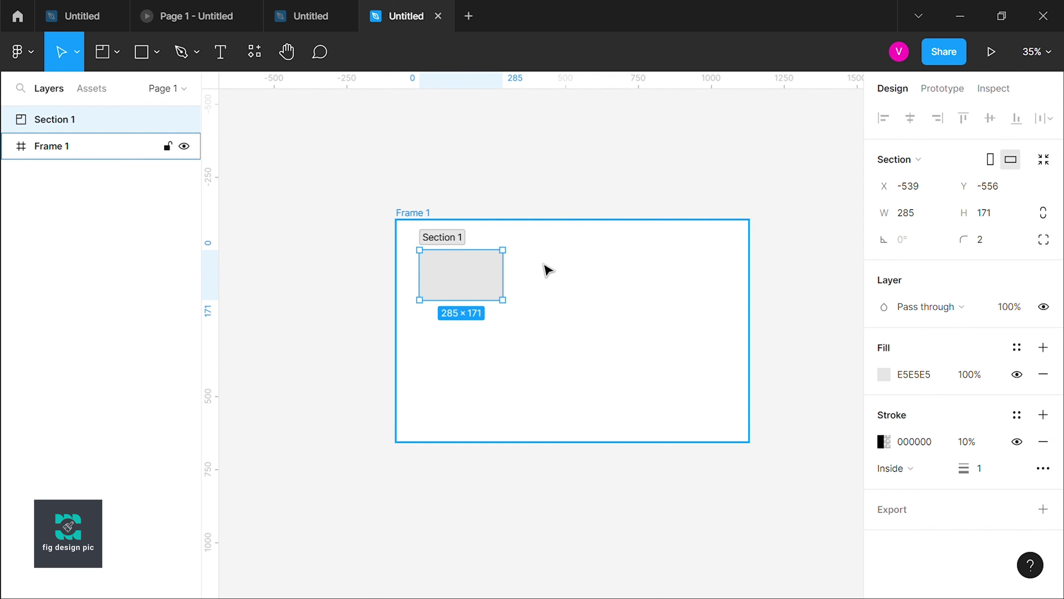
pyautogui.click(610, 306)
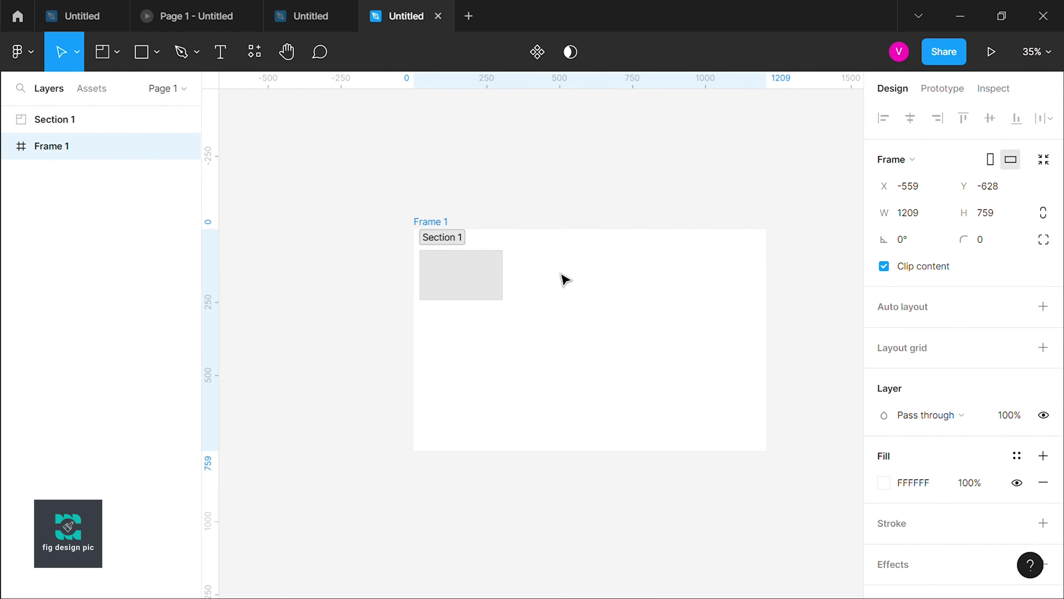
pyautogui.click(484, 279)
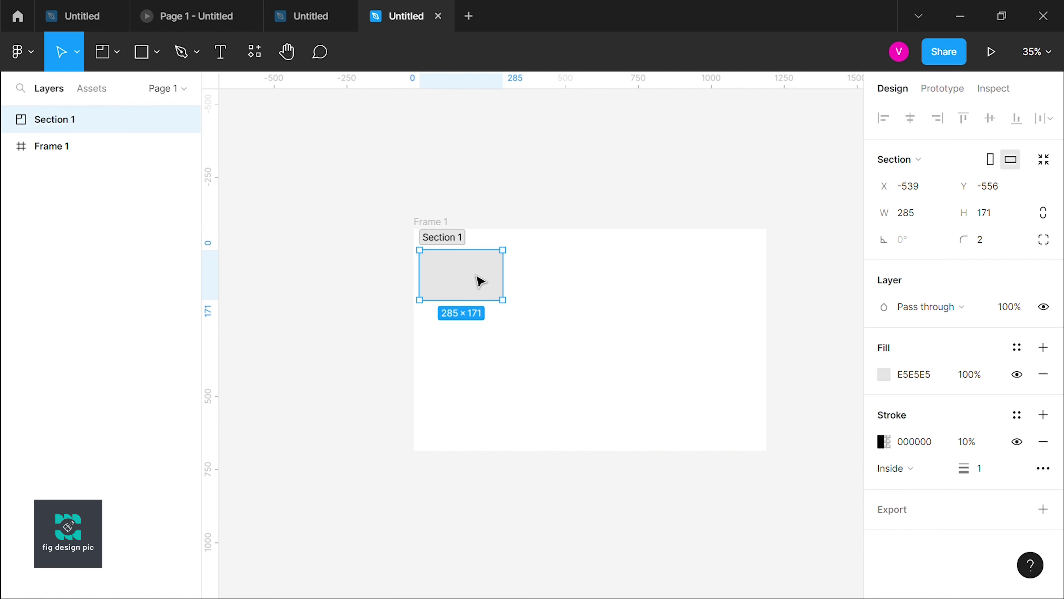
pyautogui.moveTo(481, 281); pyautogui.dragTo(573, 258)
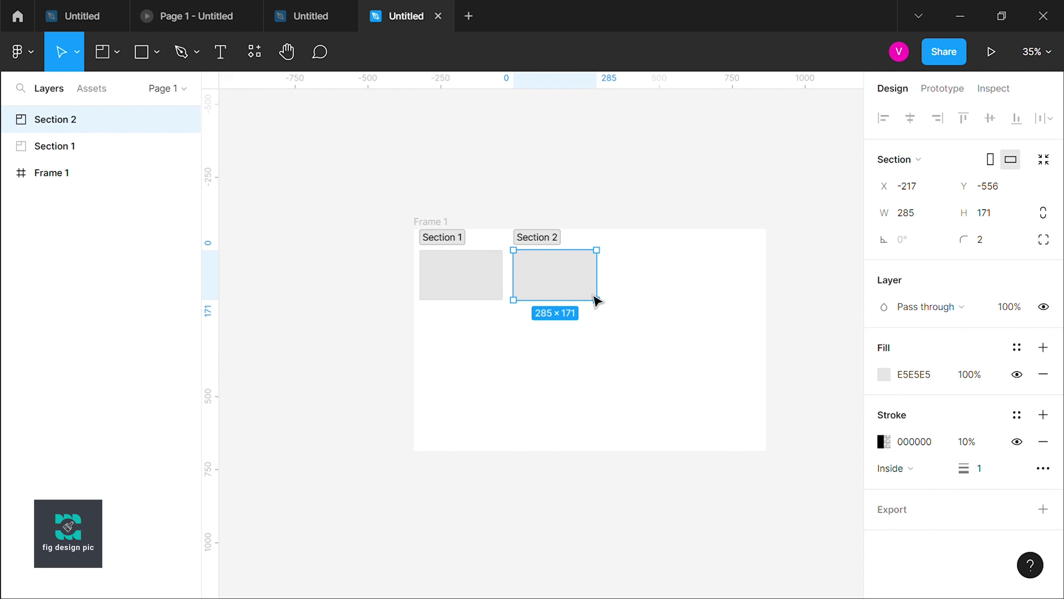
pyautogui.click(431, 221)
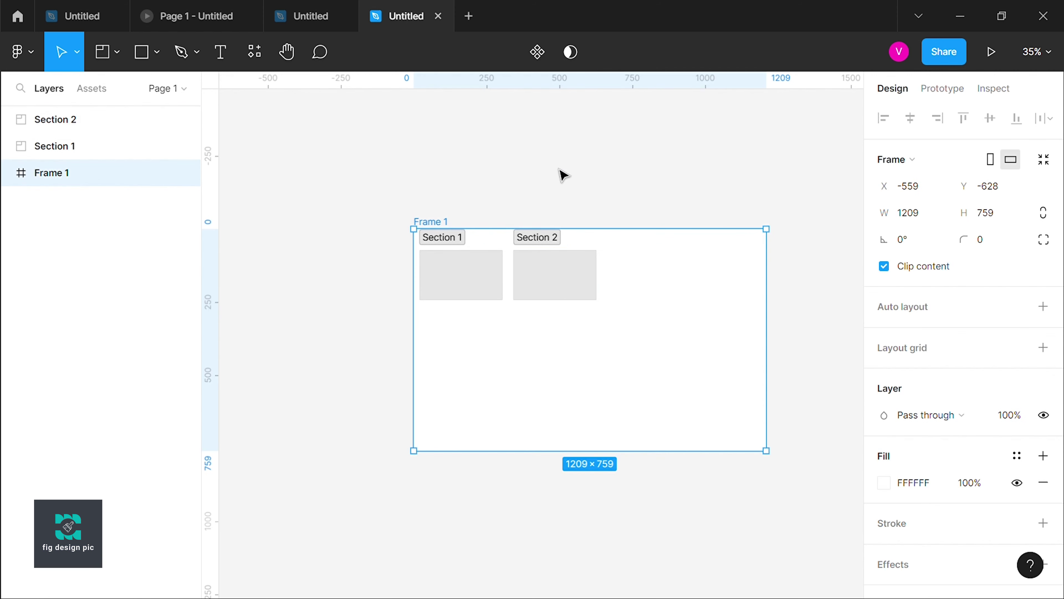
pyautogui.scroll(-3, 475, 196)
pyautogui.scroll(3, 475, 196)
pyautogui.click(386, 151)
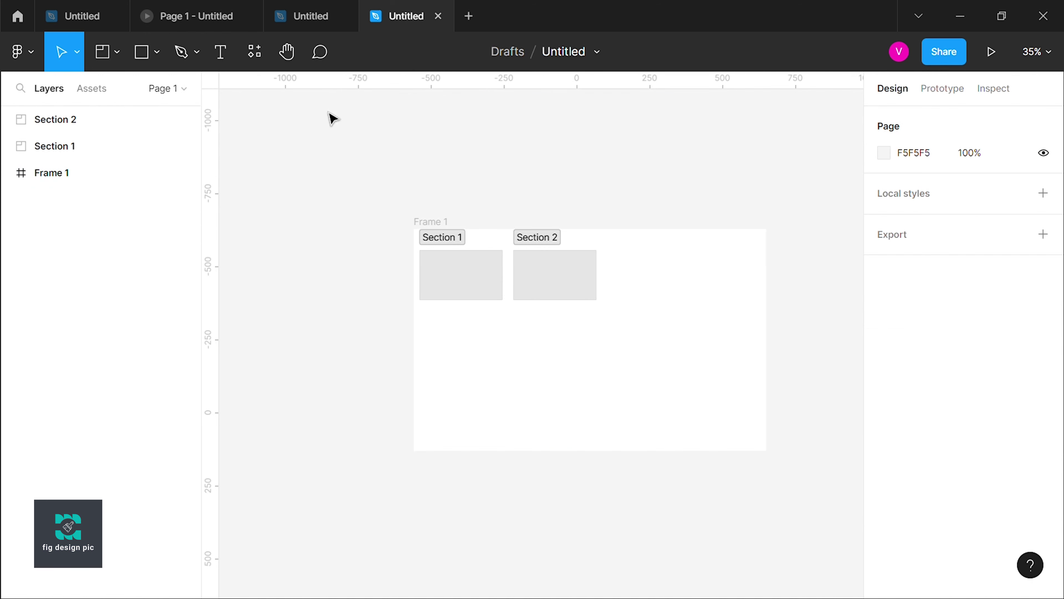
# Step: Add a 100×100 slice with the Slice tool and move it into Section 2
pyautogui.click(117, 54)
pyautogui.click(114, 135)
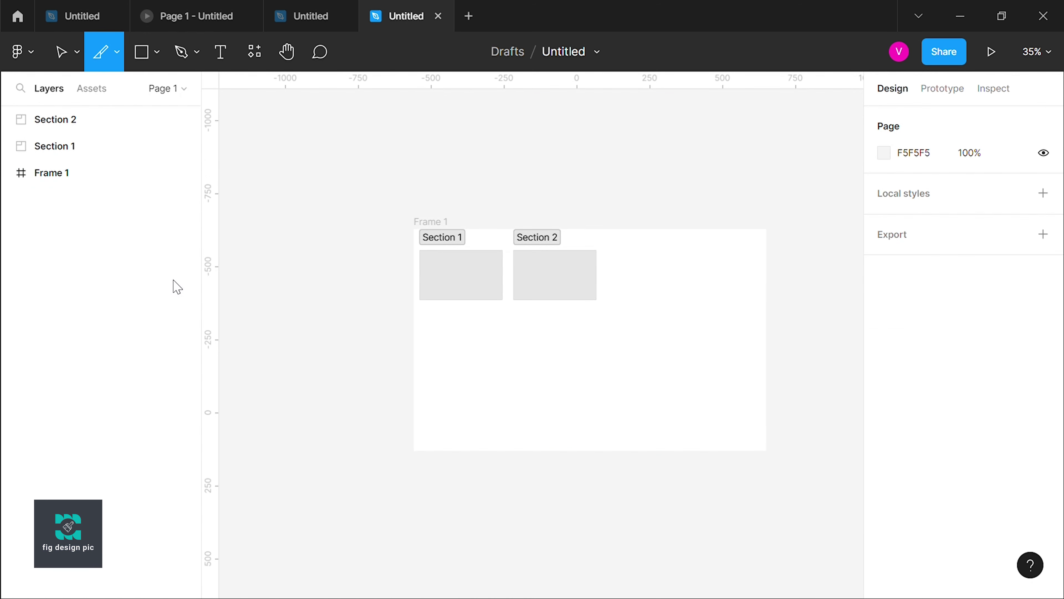
pyautogui.click(460, 295)
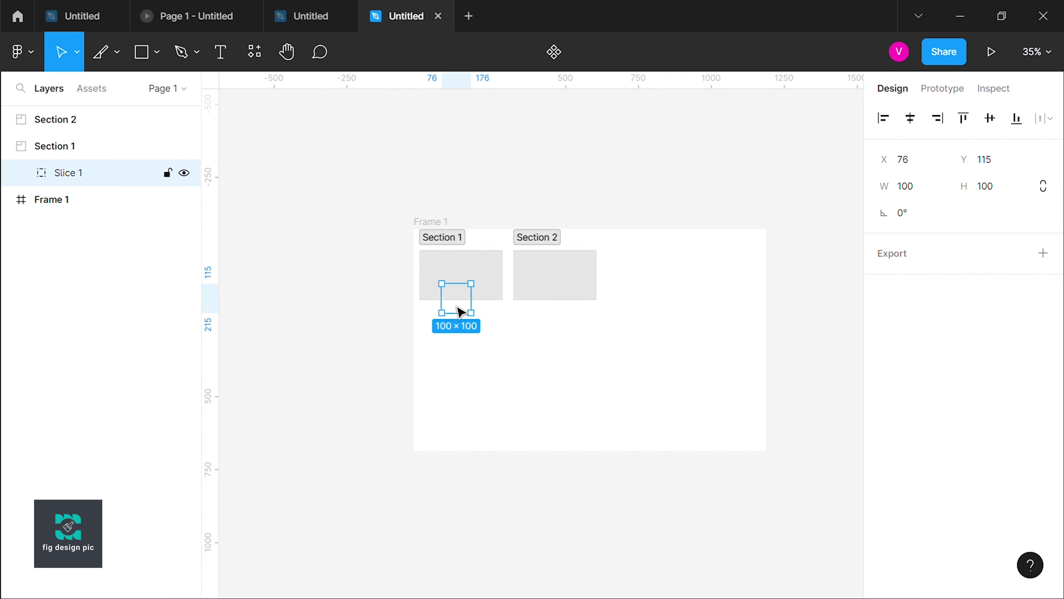
pyautogui.moveTo(461, 313); pyautogui.dragTo(547, 288)
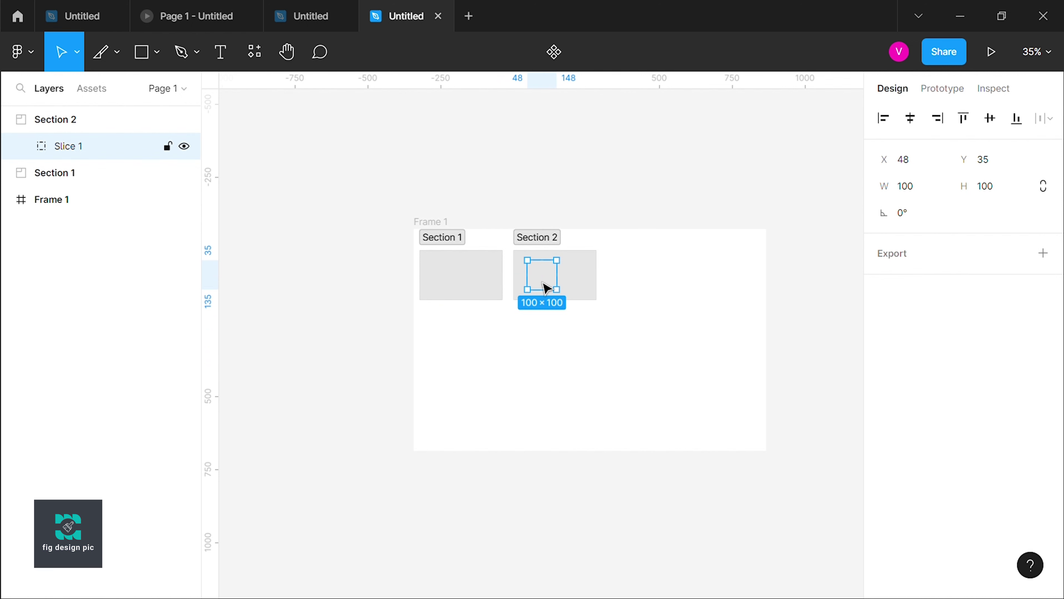
# Step: Shift Section 2 further right inside Frame 1
pyautogui.click(468, 377)
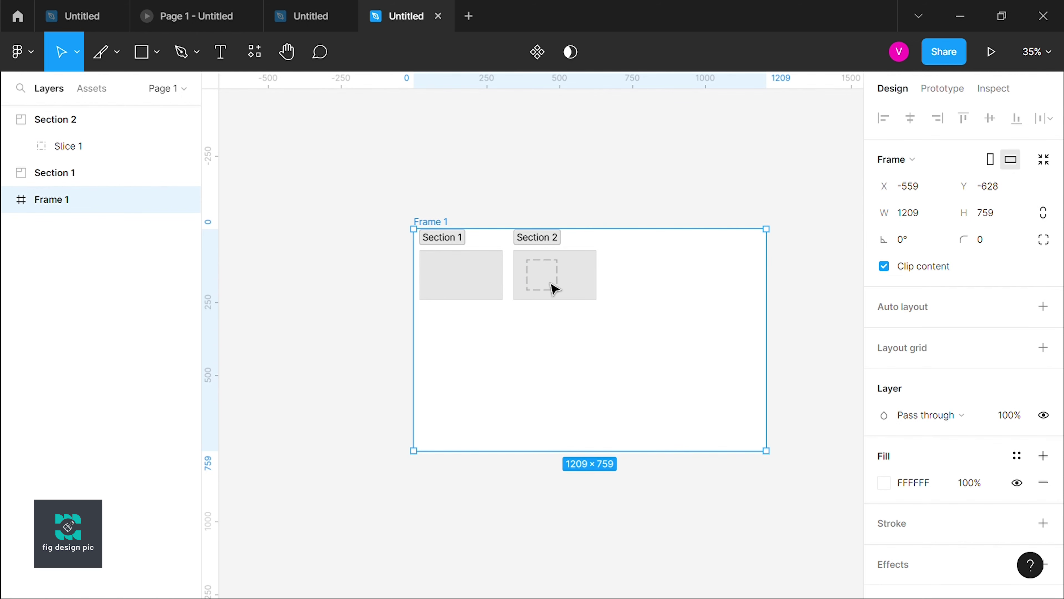
pyautogui.moveTo(554, 288); pyautogui.dragTo(578, 283)
pyautogui.click(519, 368)
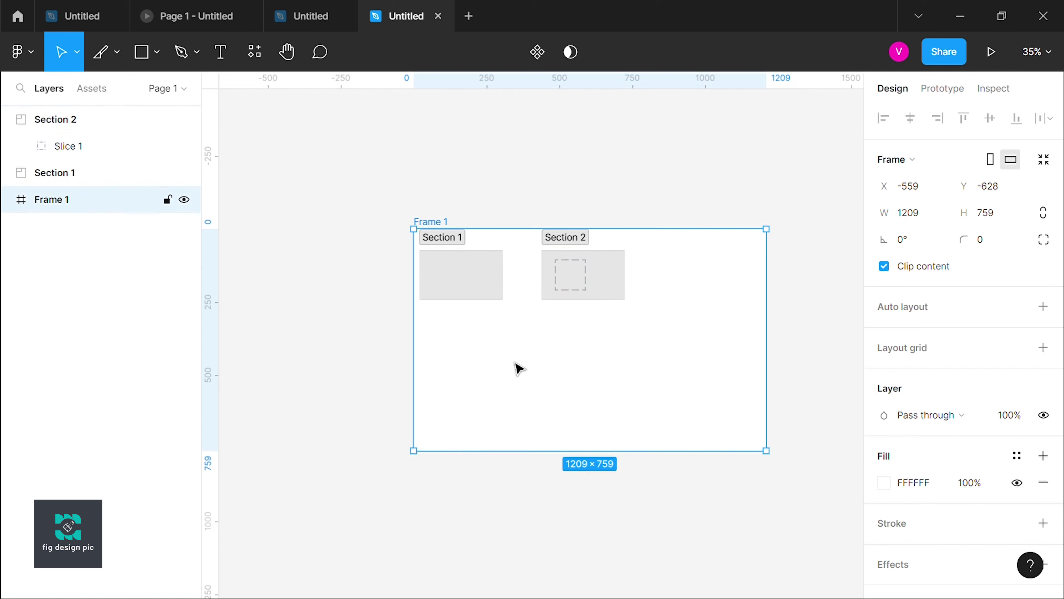
pyautogui.click(566, 285)
pyautogui.click(565, 285)
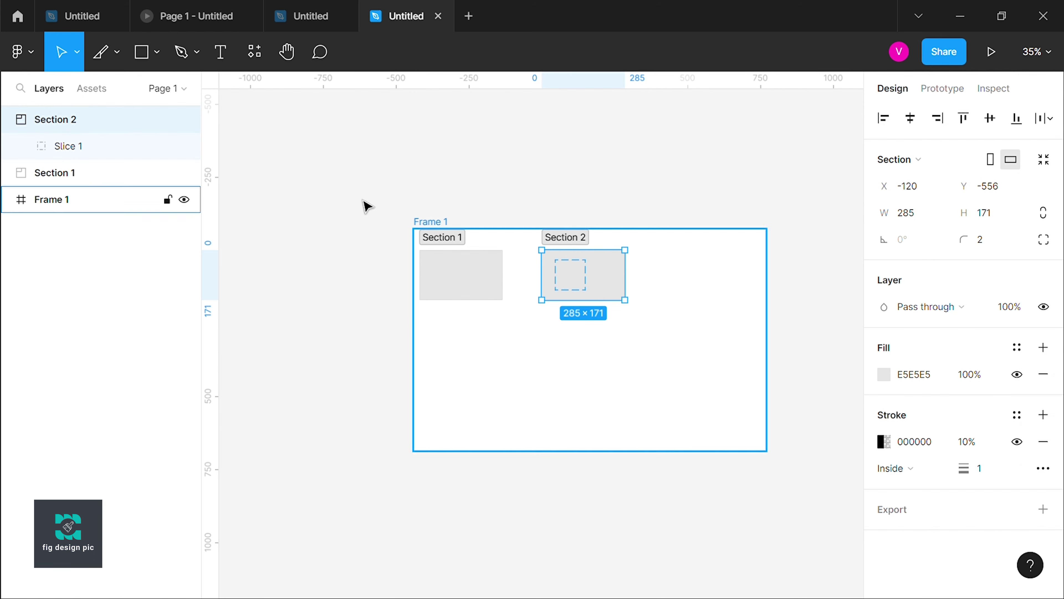
# Step: Move the slice out of Section 2 into the lower part of Frame 1
pyautogui.click(66, 152)
pyautogui.moveTo(574, 282)
pyautogui.mouseDown()
pyautogui.moveTo(516, 362)
pyautogui.moveTo(488, 379)
pyautogui.moveTo(563, 437)
pyautogui.mouseUp()
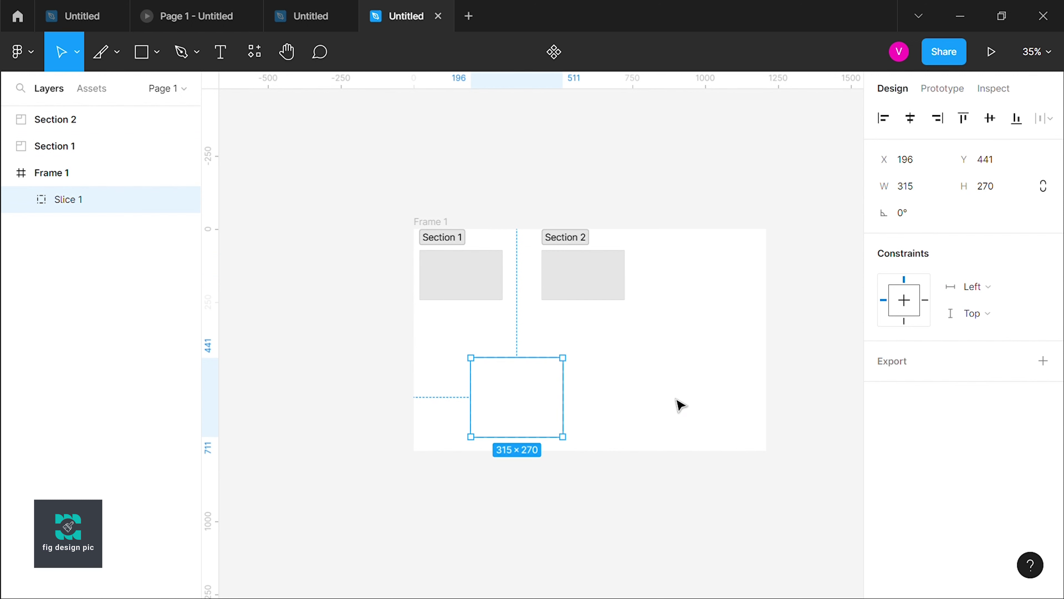
pyautogui.click(677, 404)
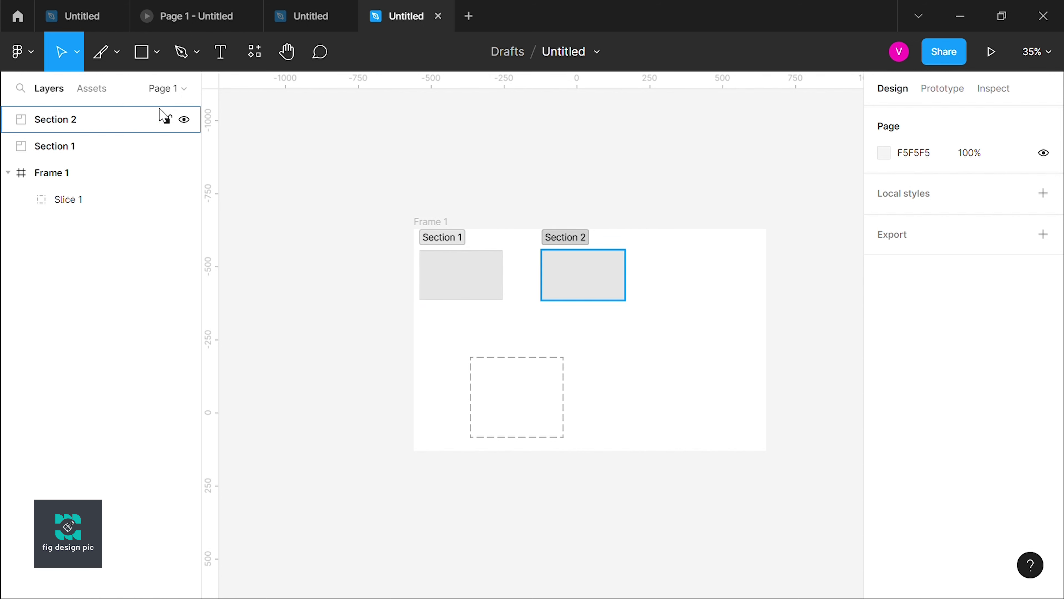
# Step: Pick the Rectangle tool from the shape tools list and zoom out to 13%
pyautogui.click(160, 60)
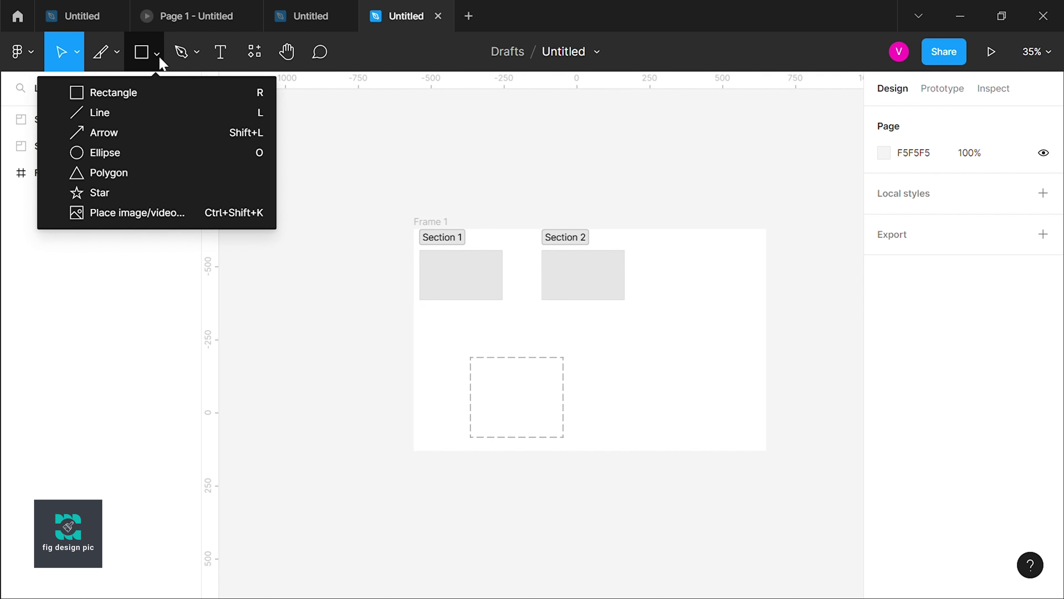
pyautogui.click(160, 60)
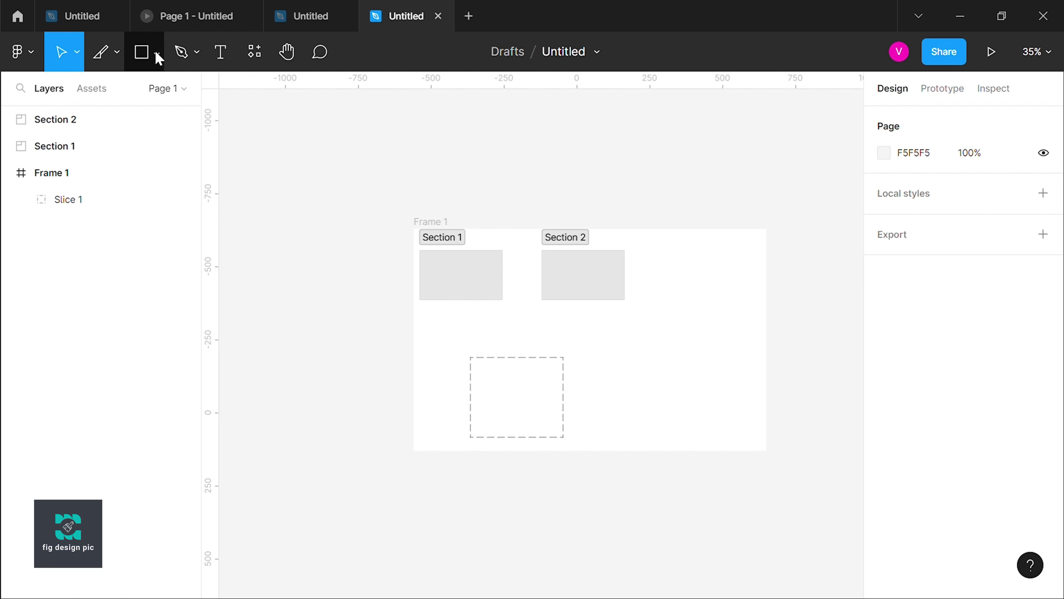
pyautogui.click(159, 59)
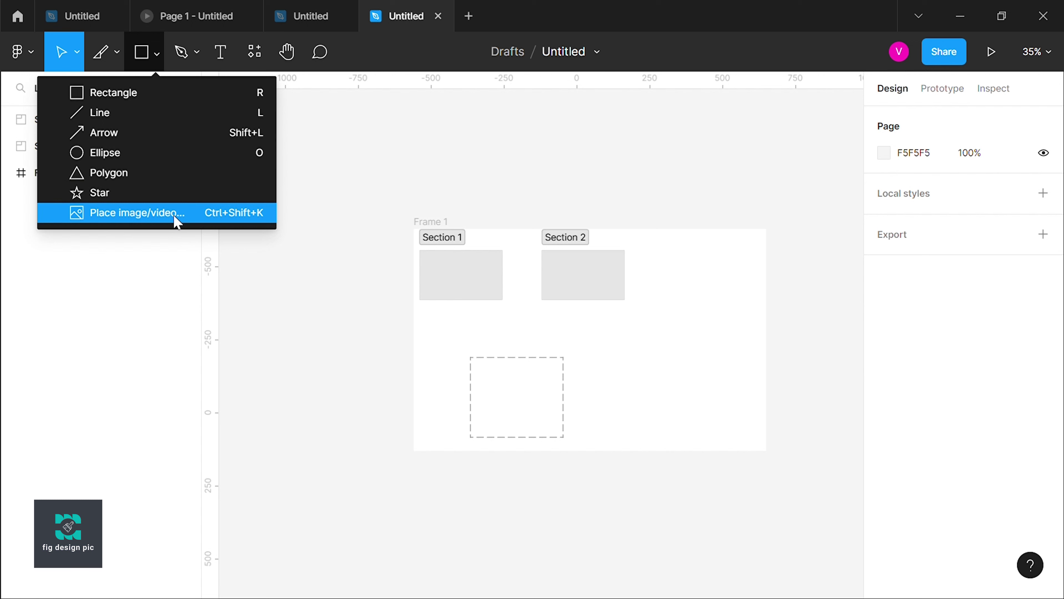
pyautogui.click(136, 100)
pyautogui.scroll(-5, 338, 199)
pyautogui.scroll(-3, 338, 200)
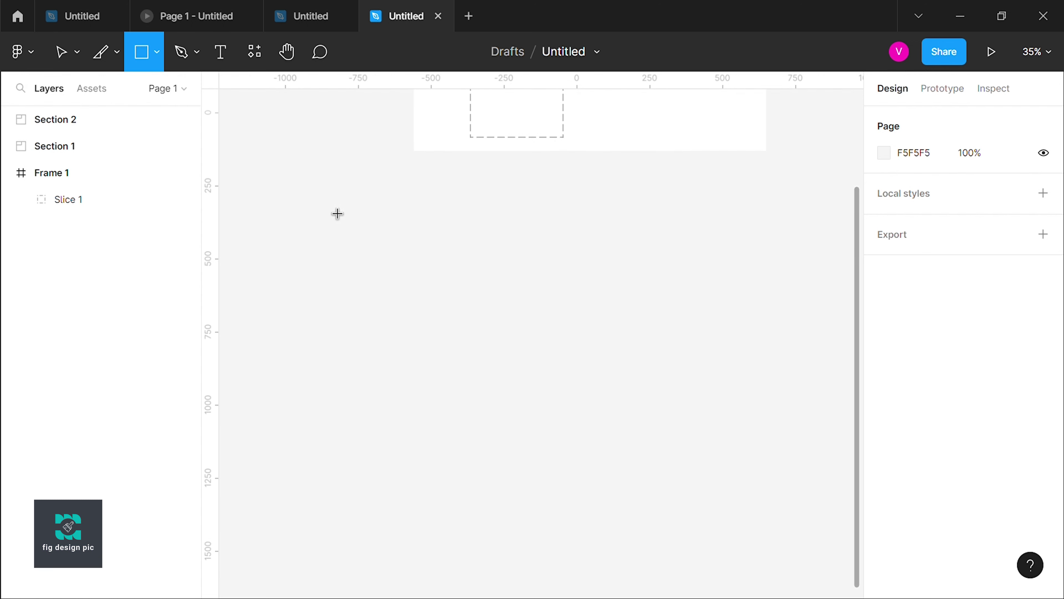
pyautogui.scroll(3, 338, 214)
pyautogui.scroll(-5, 337, 214)
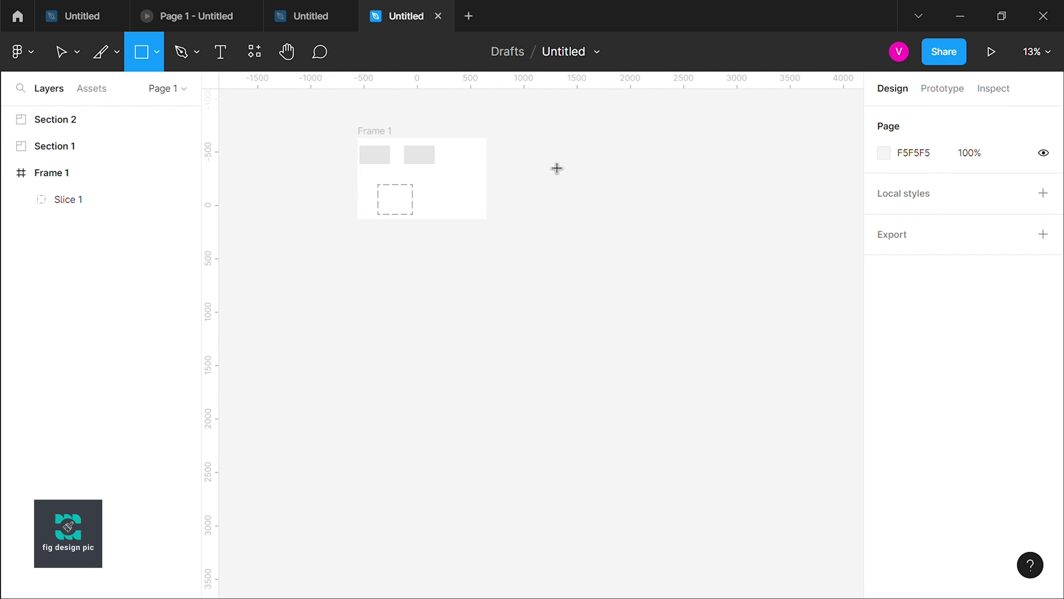
# Step: Draw a grey 732×607 rectangle right of Frame 1, tilted 0.5°
pyautogui.moveTo(544, 155); pyautogui.dragTo(623, 221)
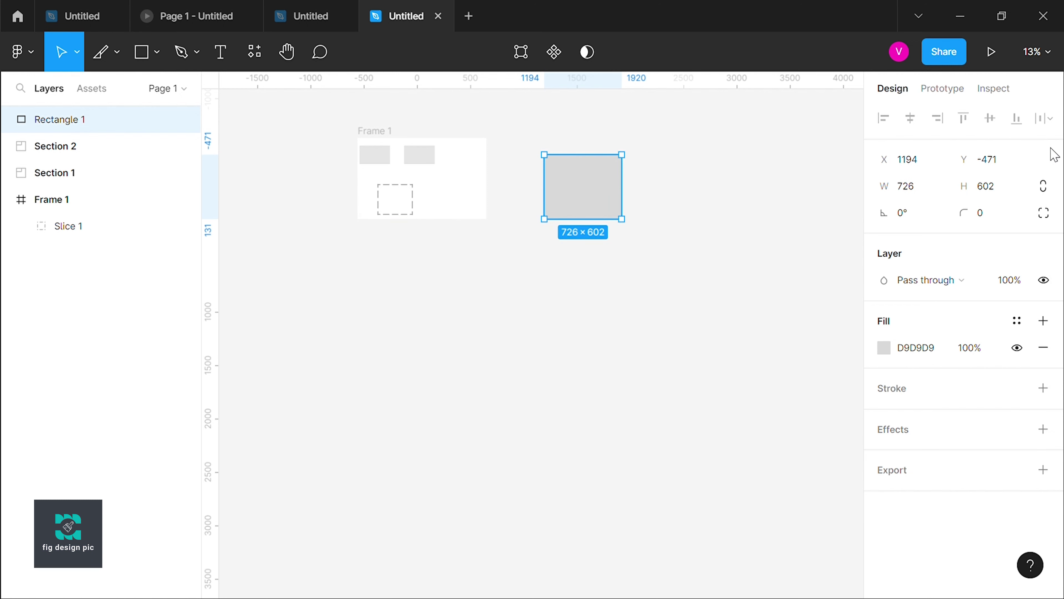
pyautogui.moveTo(956, 389)
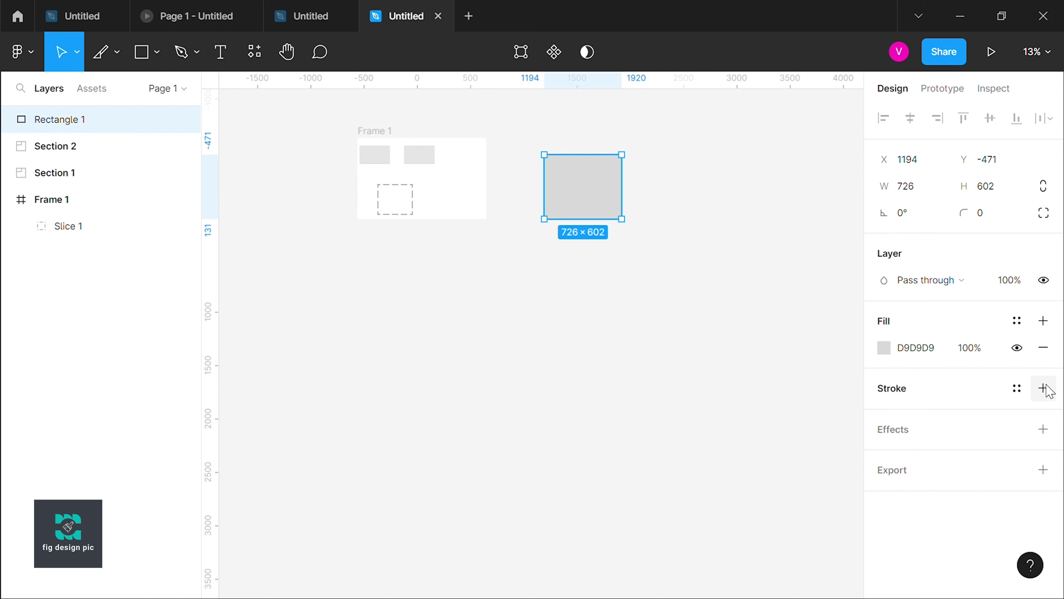
pyautogui.moveTo(884, 159)
pyautogui.mouseDown()
pyautogui.moveTo(981, 167)
pyautogui.moveTo(841, 247)
pyautogui.mouseUp()
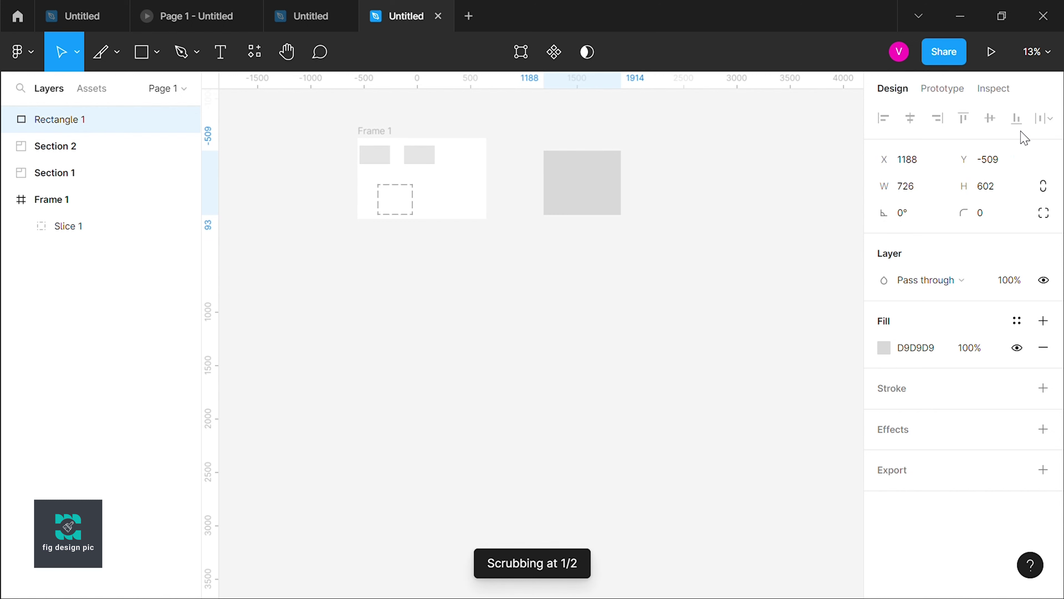
pyautogui.moveTo(902, 191); pyautogui.dragTo(973, 191)
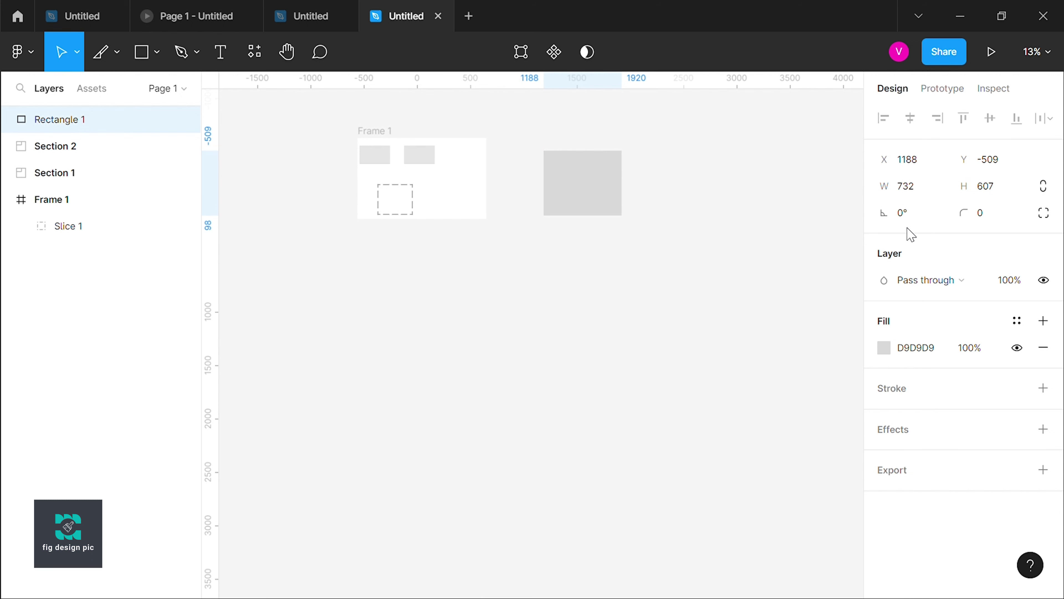
pyautogui.moveTo(895, 215); pyautogui.dragTo(884, 215)
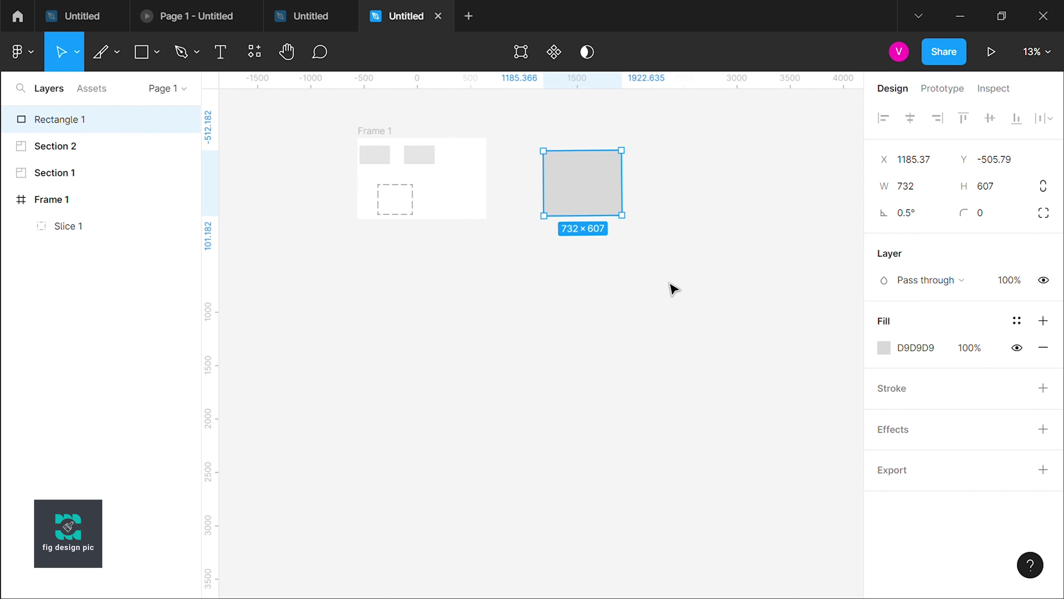
pyautogui.scroll(3, 673, 288)
pyautogui.scroll(2, 673, 288)
pyautogui.scroll(2, 539, 314)
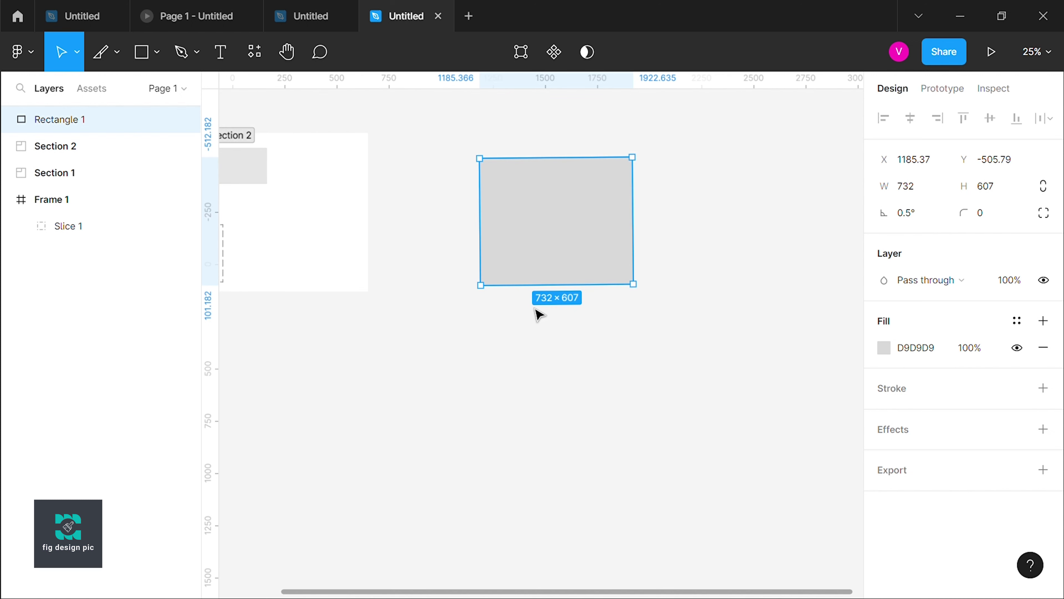
pyautogui.scroll(2, 539, 313)
pyautogui.scroll(3, 539, 312)
pyautogui.click(983, 213)
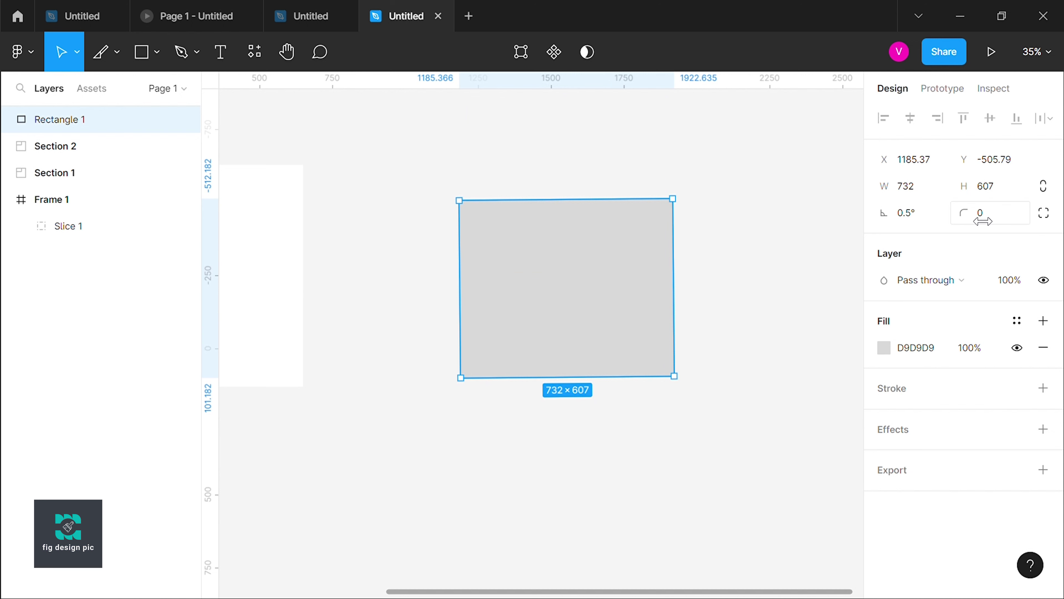
# Step: Set Rectangle 1's corner radius to 20, then increase it to 44, leaving blend mode unchanged
pyautogui.write('20')
pyautogui.press('Return')
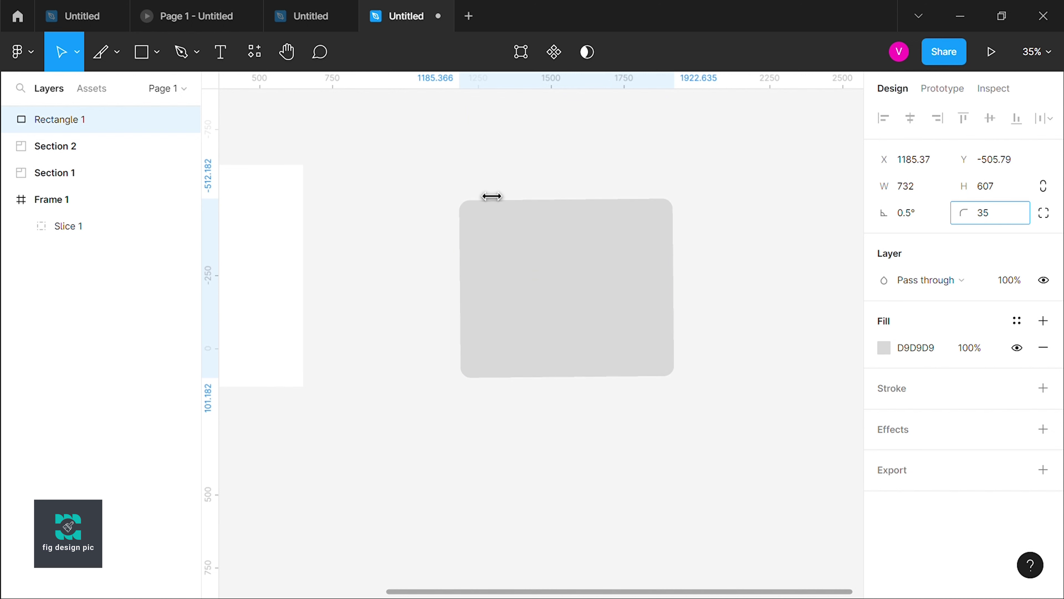
pyautogui.moveTo(252, 202); pyautogui.dragTo(635, 195)
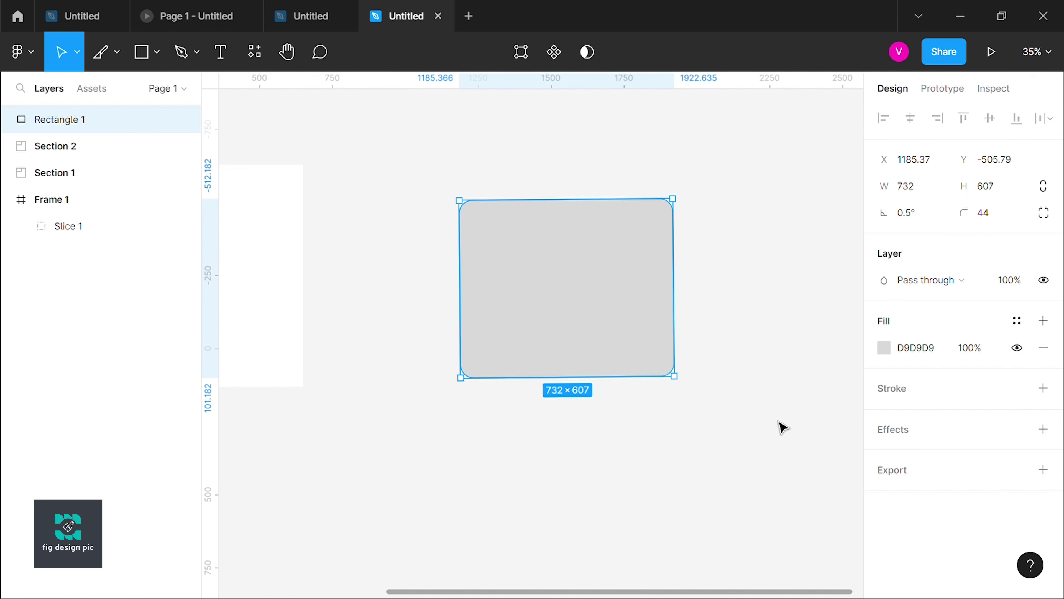
pyautogui.click(754, 357)
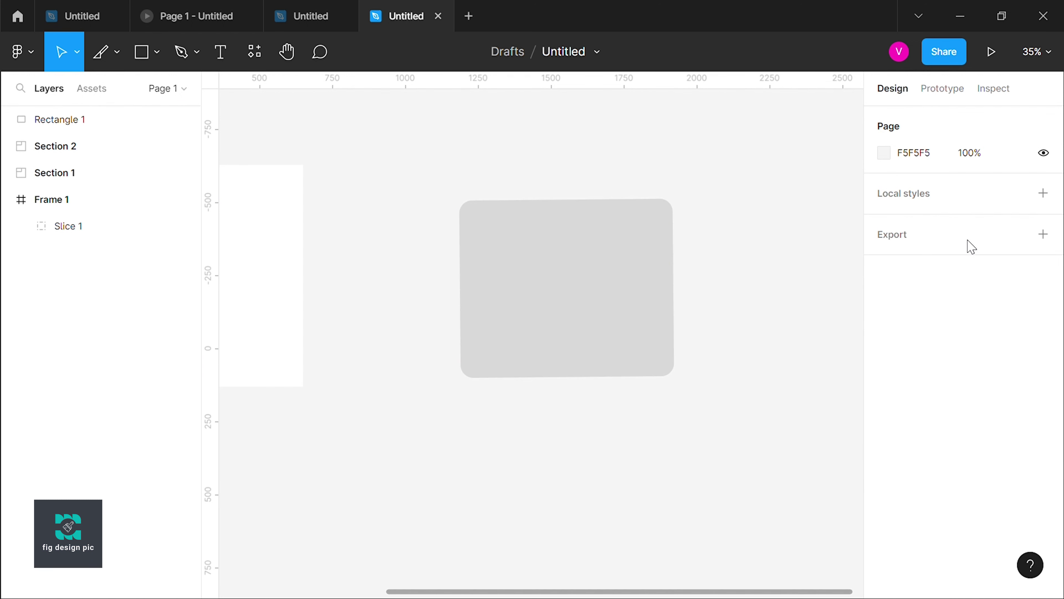
pyautogui.click(568, 272)
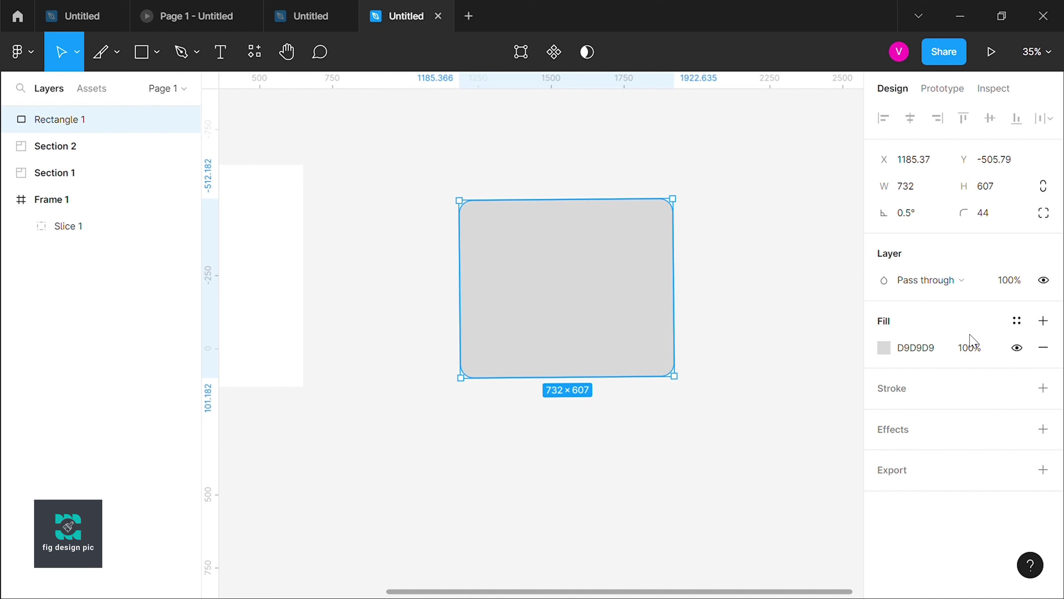
pyautogui.click(973, 281)
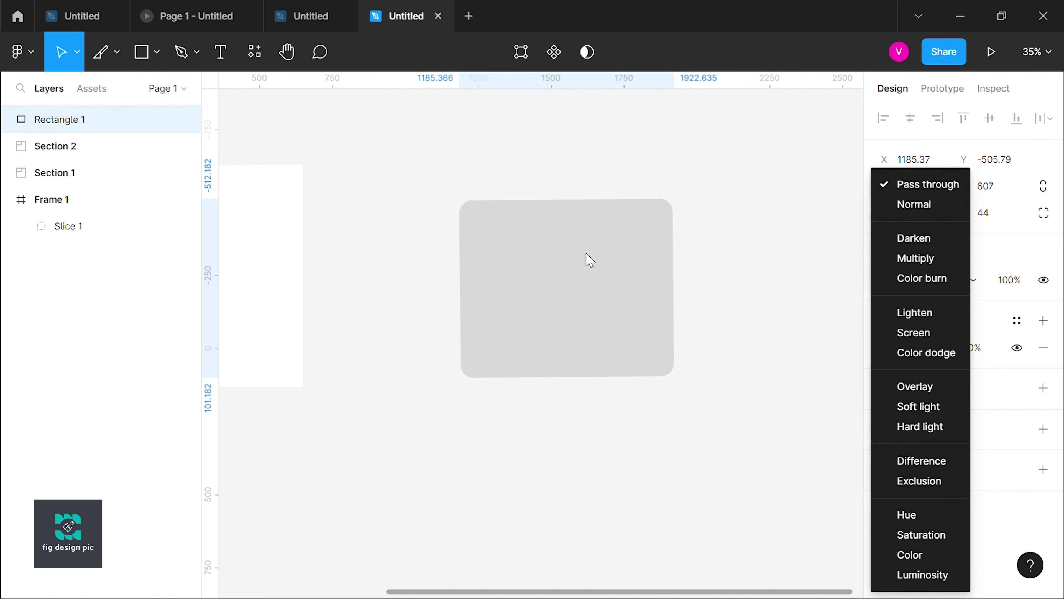
pyautogui.click(751, 275)
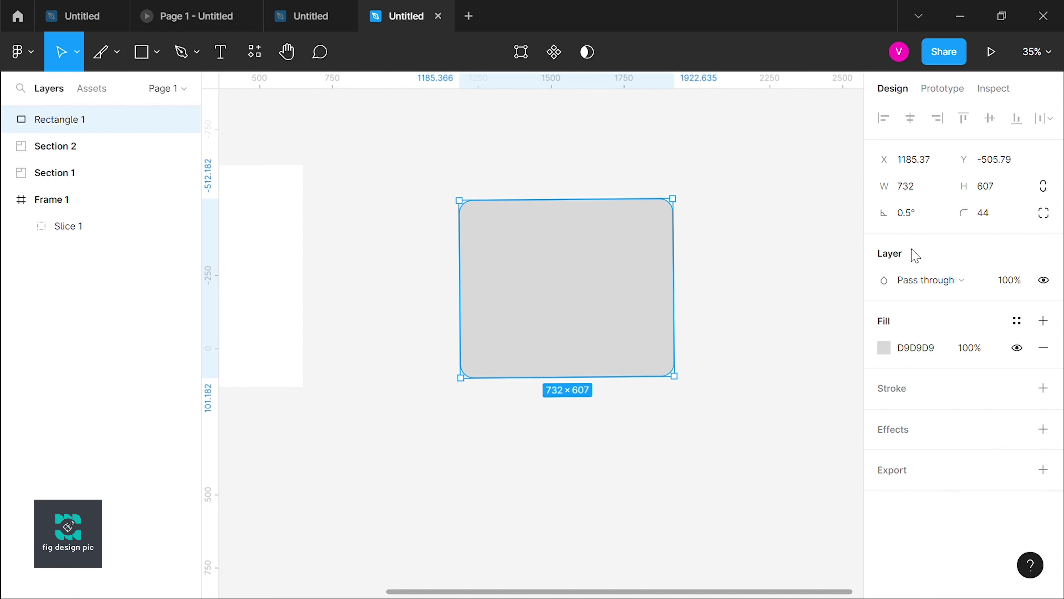
# Step: Change the rectangle's fill to bright blue 159DFF in the colour picker
pyautogui.click(884, 347)
pyautogui.moveTo(772, 405); pyautogui.dragTo(780, 403)
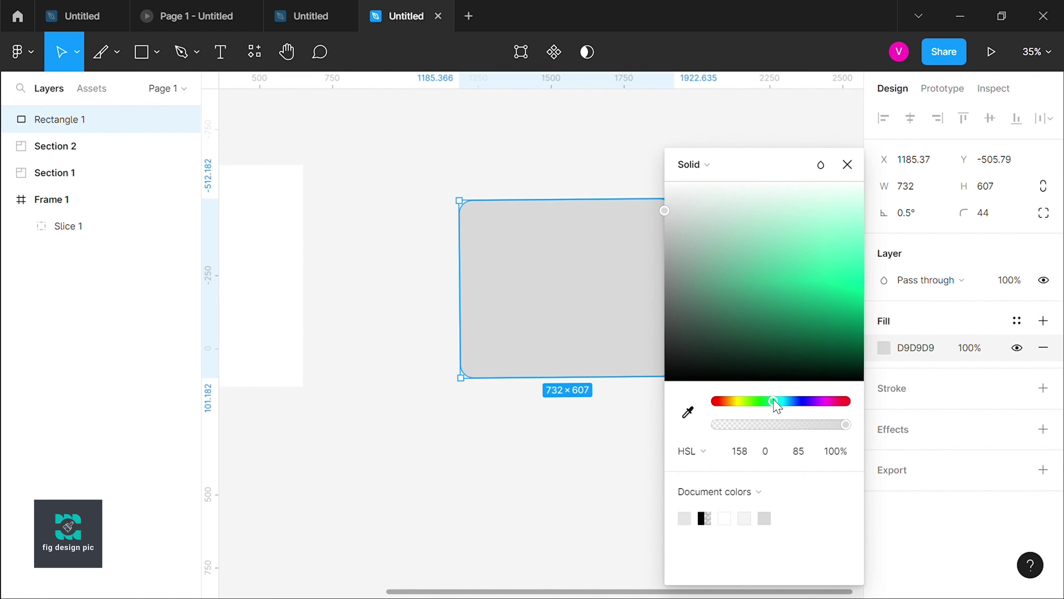
pyautogui.moveTo(800, 297); pyautogui.dragTo(880, 275)
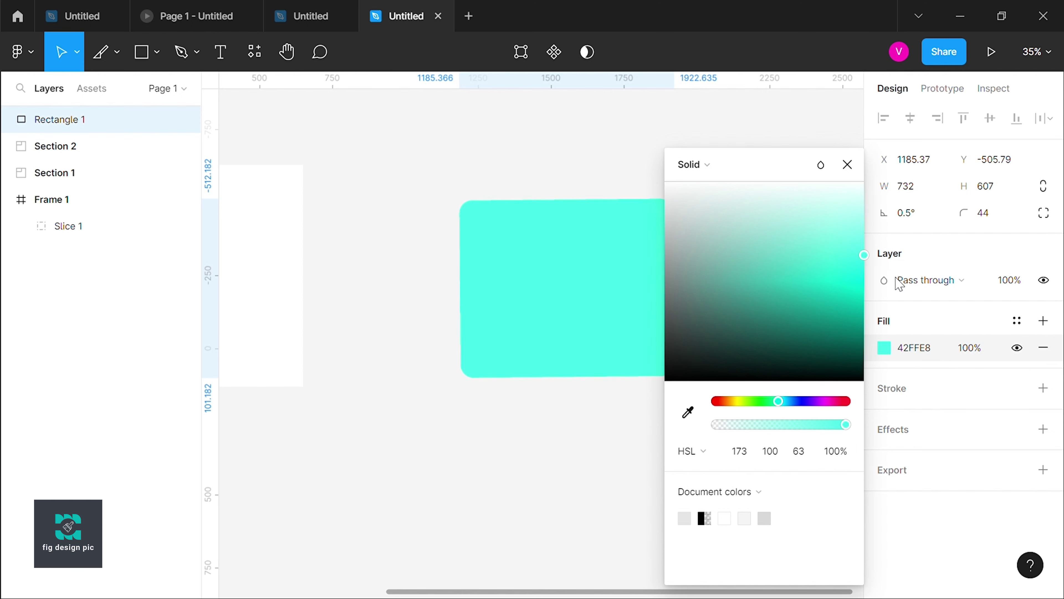
pyautogui.moveTo(805, 403); pyautogui.dragTo(792, 403)
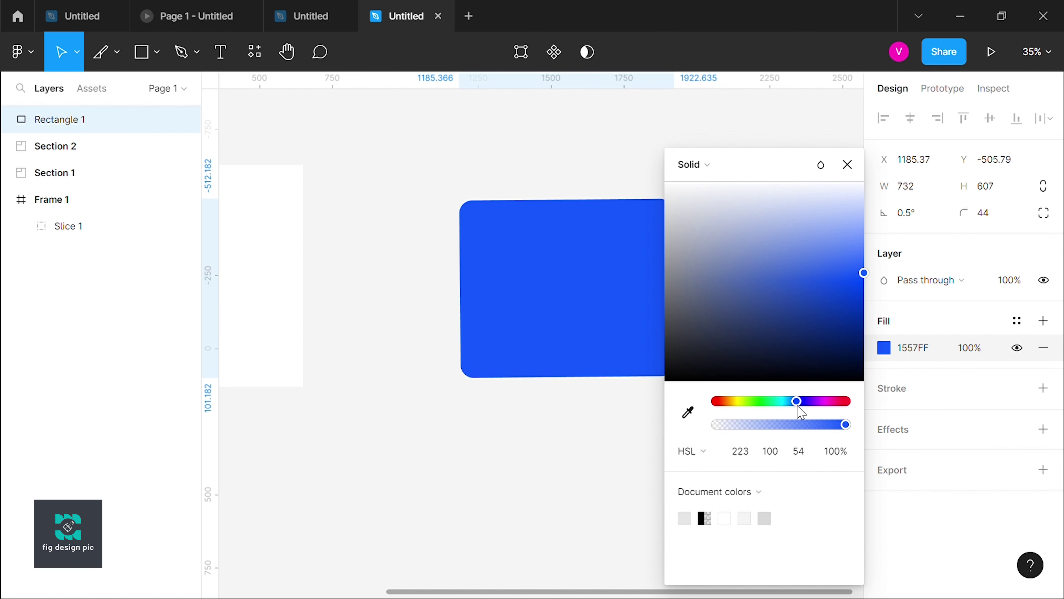
pyautogui.click(518, 171)
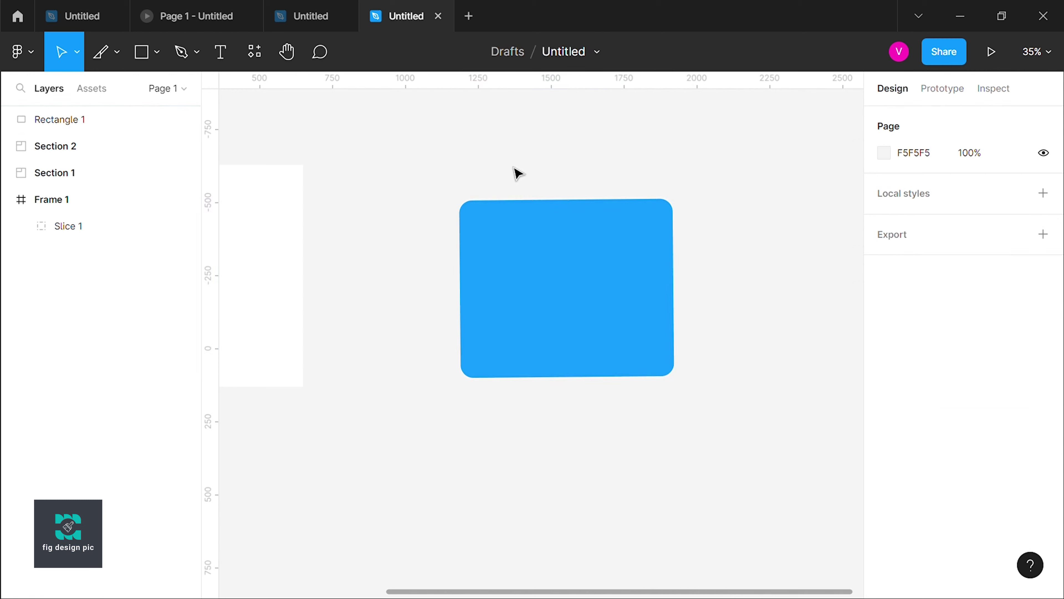
# Step: Move the blue rectangle left to X 723, Y -621.61, level with Frame 1's top
pyautogui.click(608, 319)
pyautogui.moveTo(506, 285)
pyautogui.mouseDown()
pyautogui.moveTo(473, 270)
pyautogui.moveTo(475, 259)
pyautogui.mouseUp()
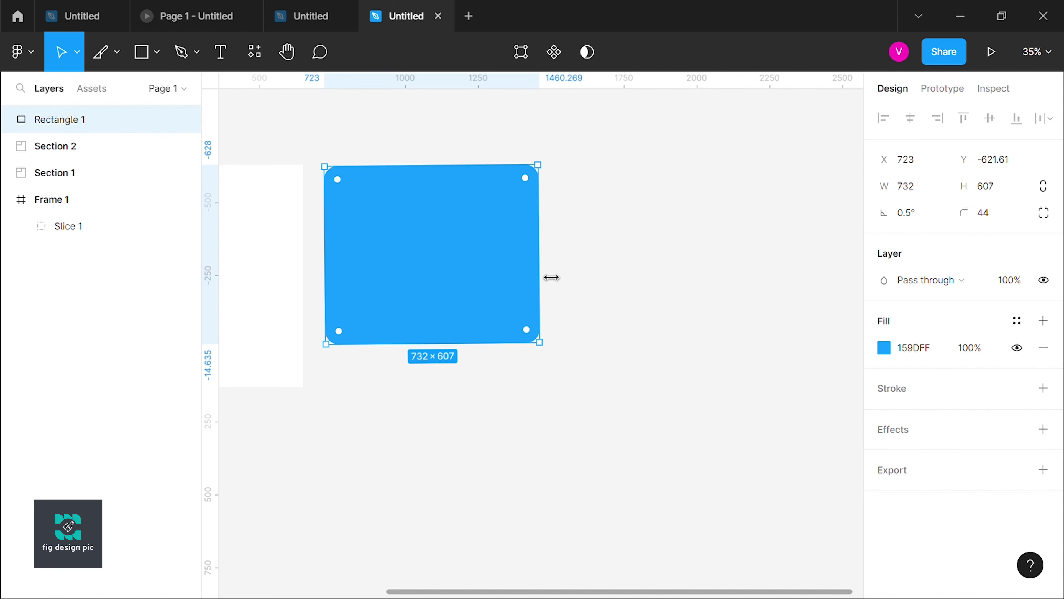
pyautogui.hscroll(5, 601, 283)
pyautogui.hscroll(3, 601, 283)
pyautogui.keyDown('ctrl'); pyautogui.scroll(-3, 601, 283); pyautogui.keyUp('ctrl')
pyautogui.scroll(3, 286, 156)
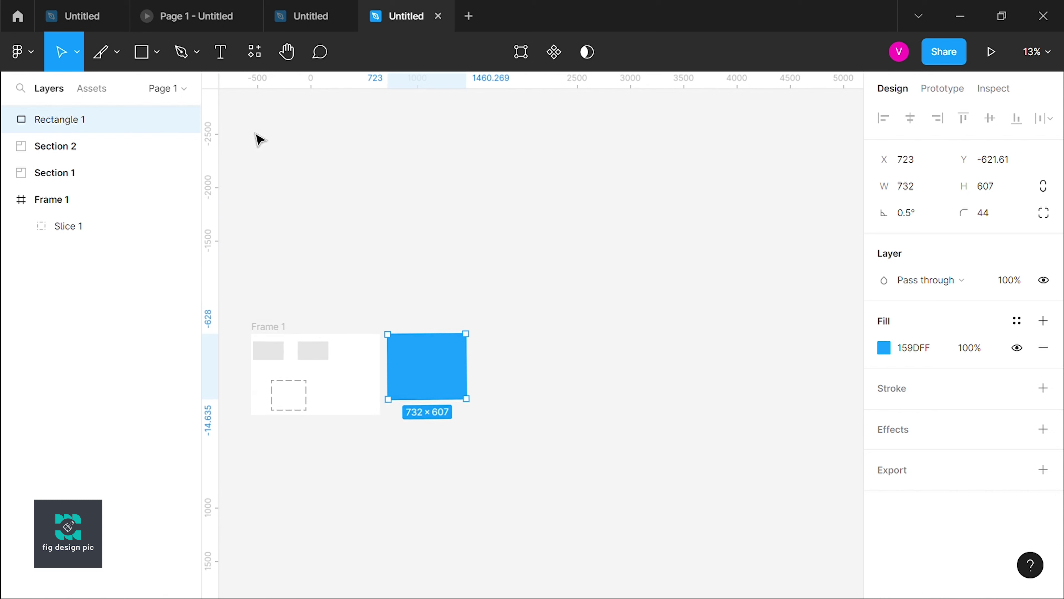
# Step: Draw a vertical line to the right of the blue rectangle
pyautogui.click(158, 52)
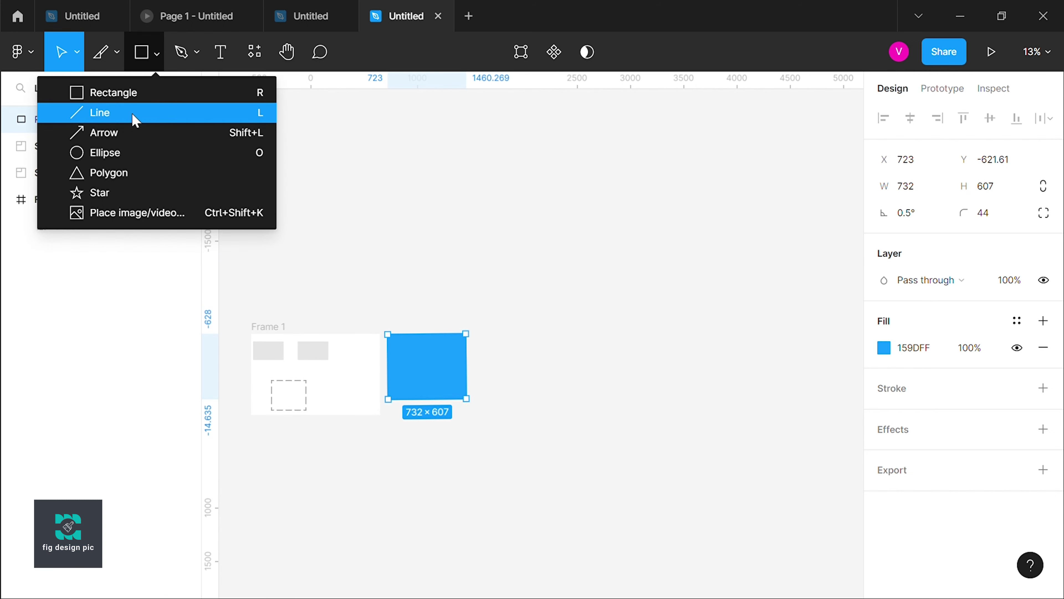
pyautogui.click(136, 121)
pyautogui.moveTo(504, 341); pyautogui.dragTo(504, 415)
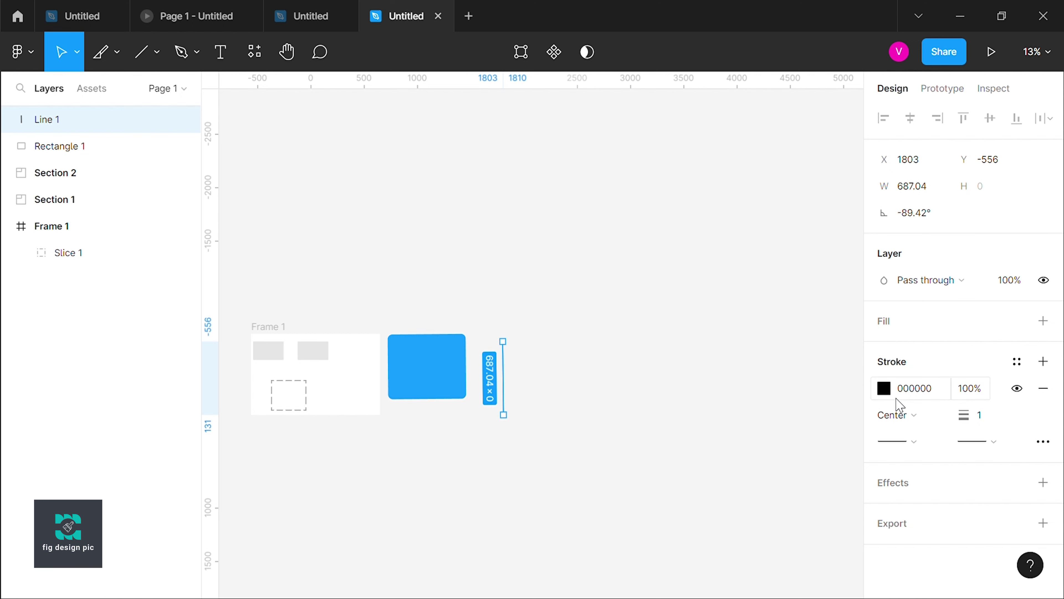
# Step: Try a red stroke, then give the line a black stroke of weight 28, keeping Center alignment
pyautogui.click(883, 389)
pyautogui.moveTo(813, 297); pyautogui.dragTo(812, 440)
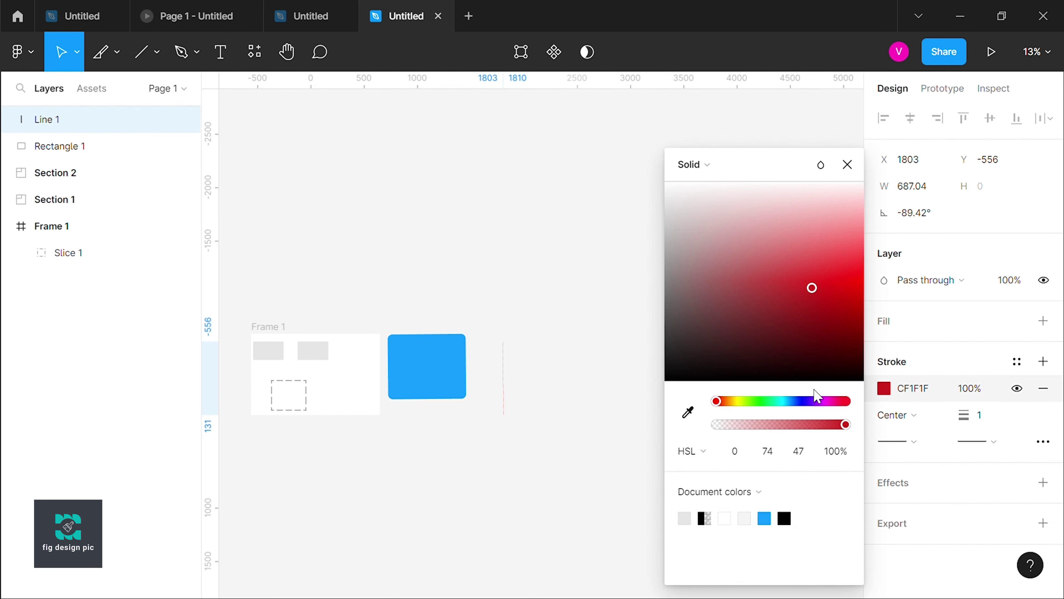
pyautogui.click(539, 289)
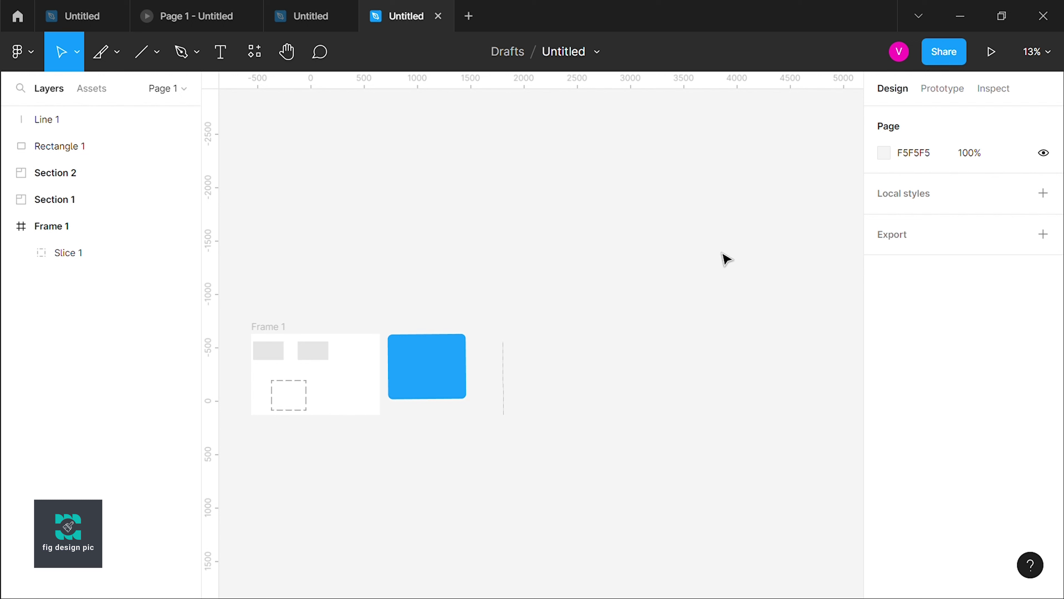
pyautogui.click(505, 379)
pyautogui.click(982, 423)
pyautogui.moveTo(976, 423); pyautogui.dragTo(1016, 418)
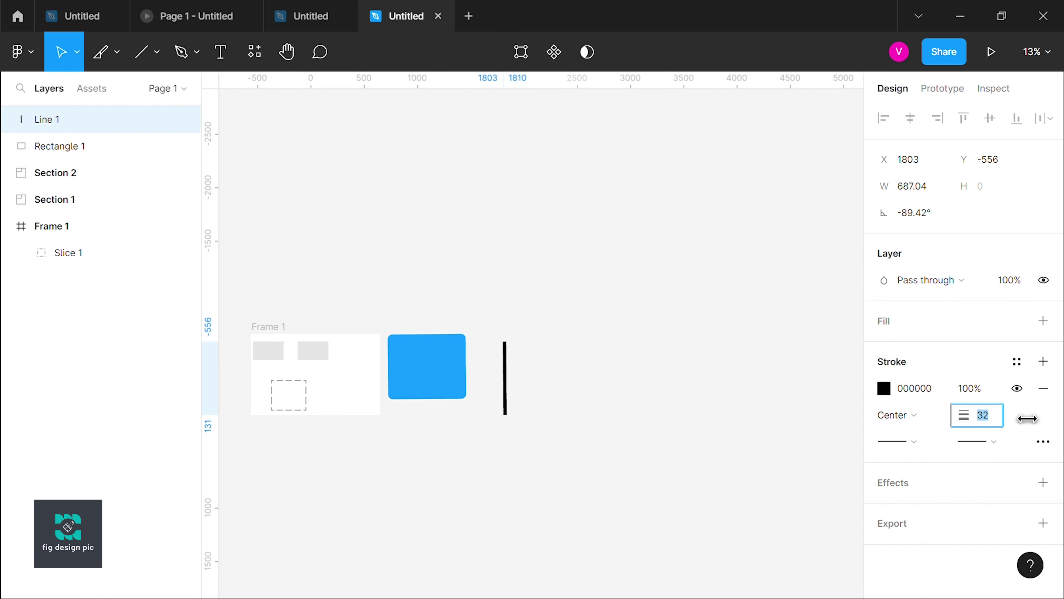
pyautogui.click(920, 426)
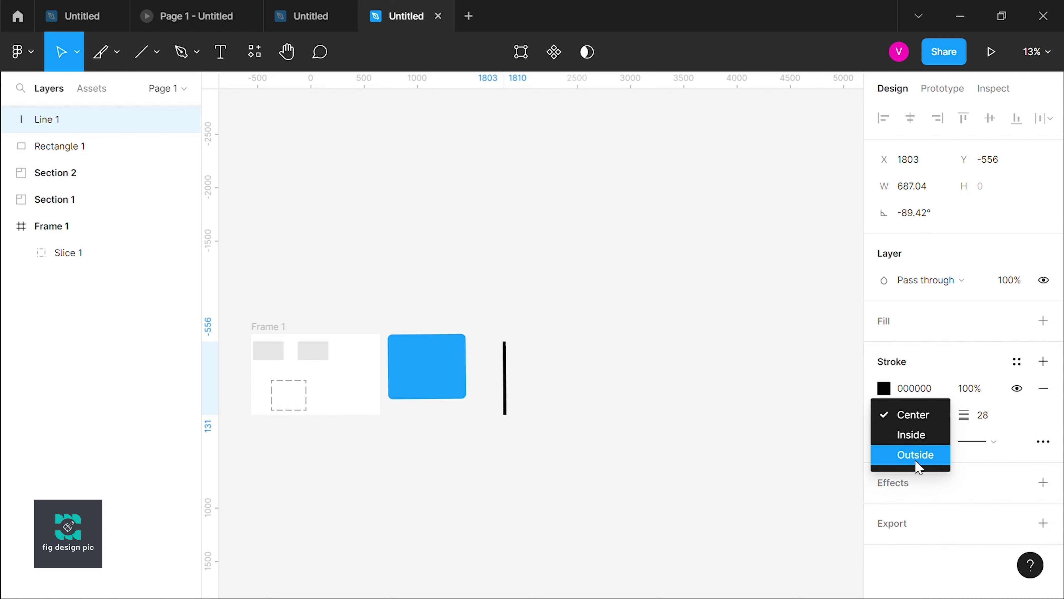
pyautogui.press('Escape')
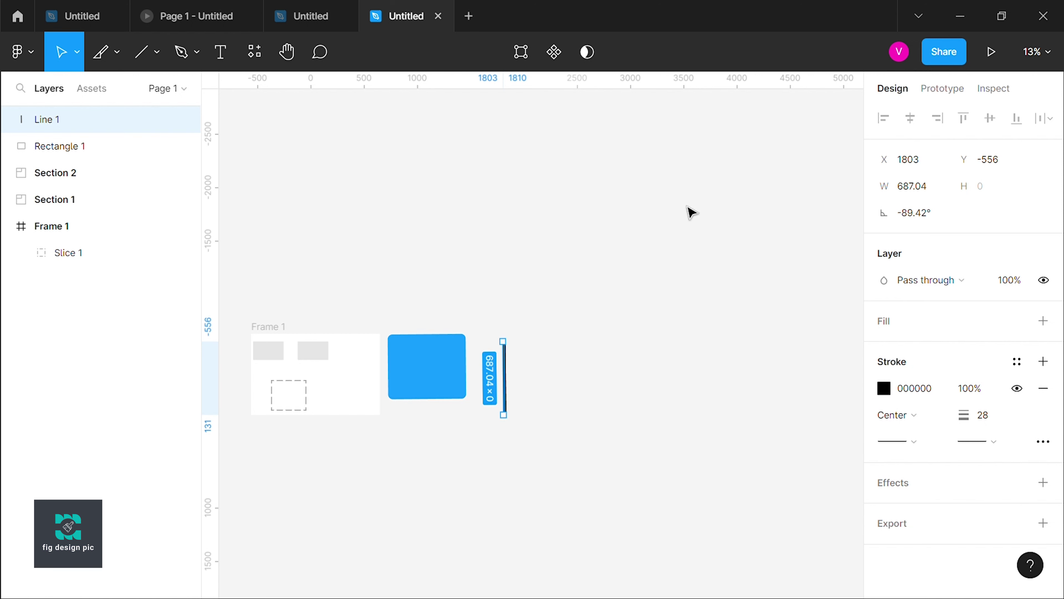
pyautogui.click(157, 52)
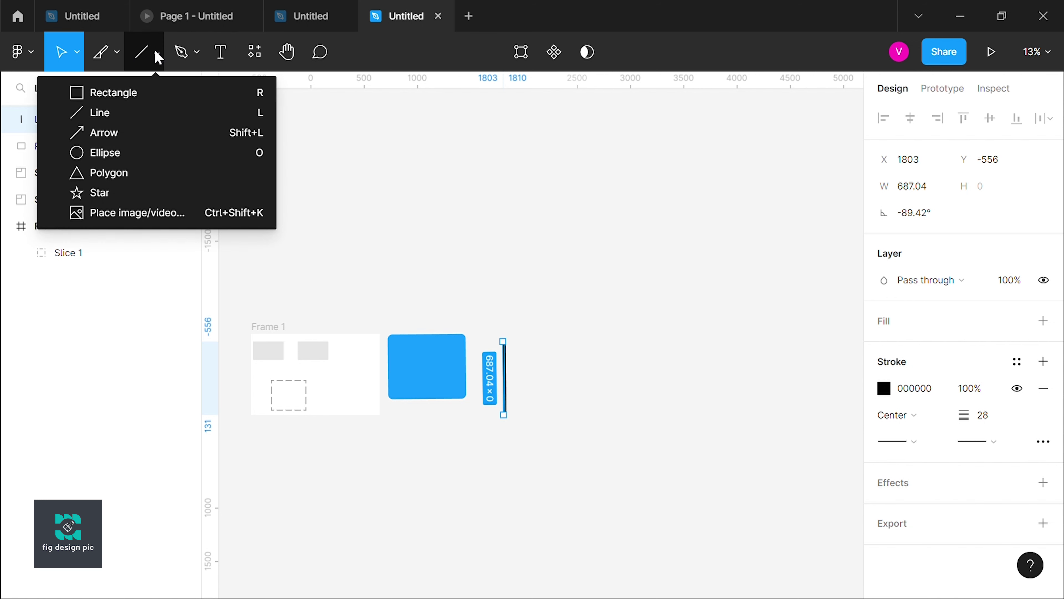
pyautogui.click(145, 133)
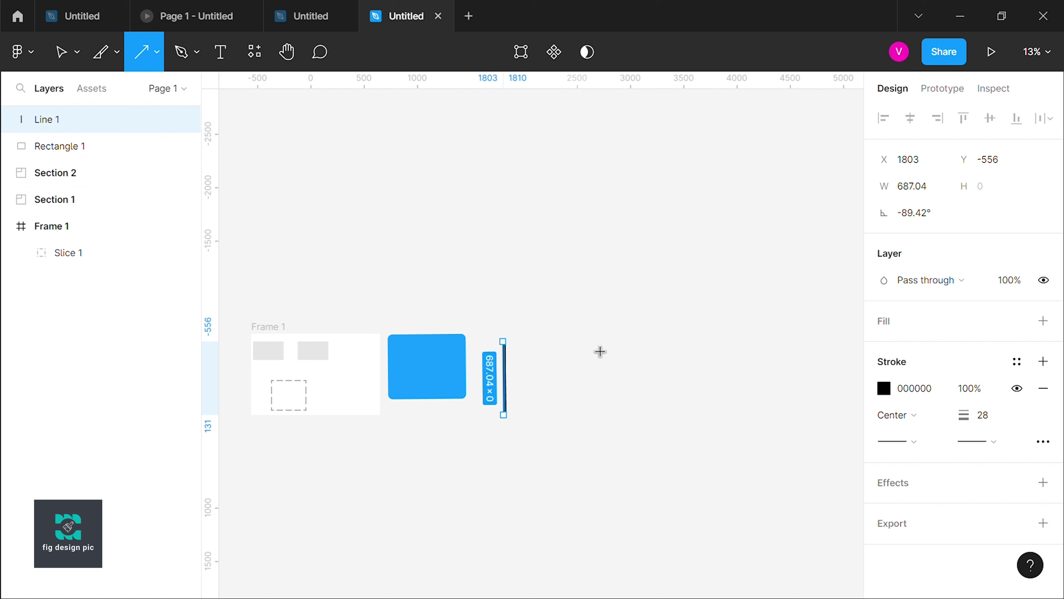
pyautogui.moveTo(645, 333); pyautogui.dragTo(541, 366)
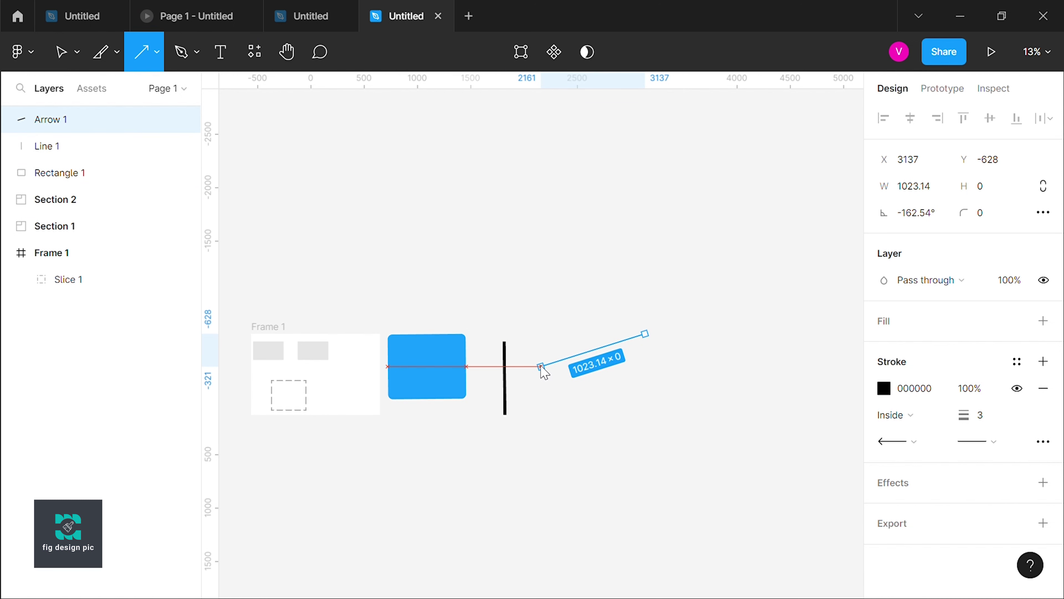
pyautogui.click(707, 364)
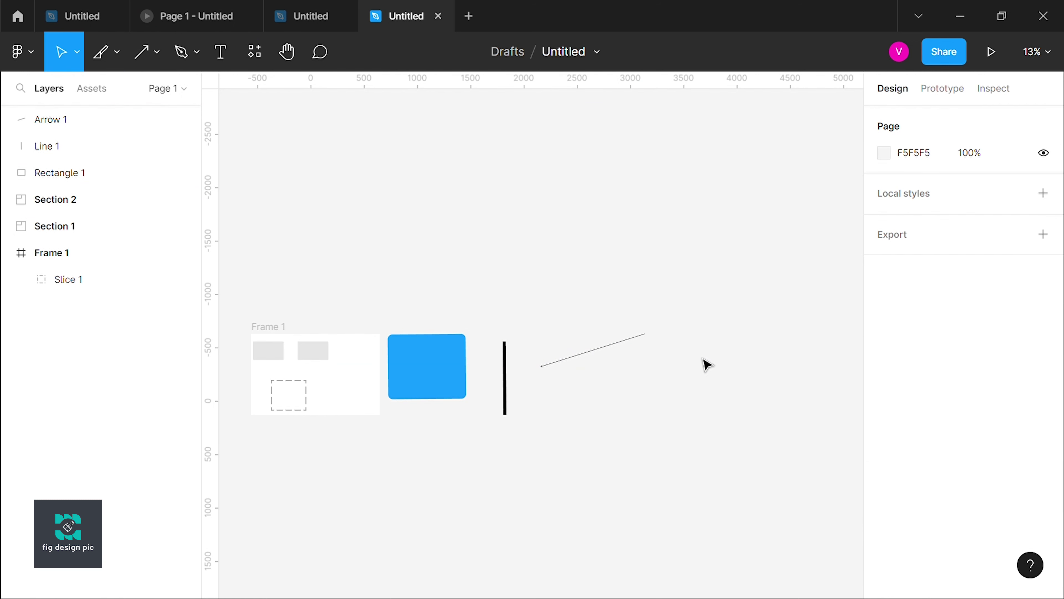
pyautogui.scroll(5, 627, 369)
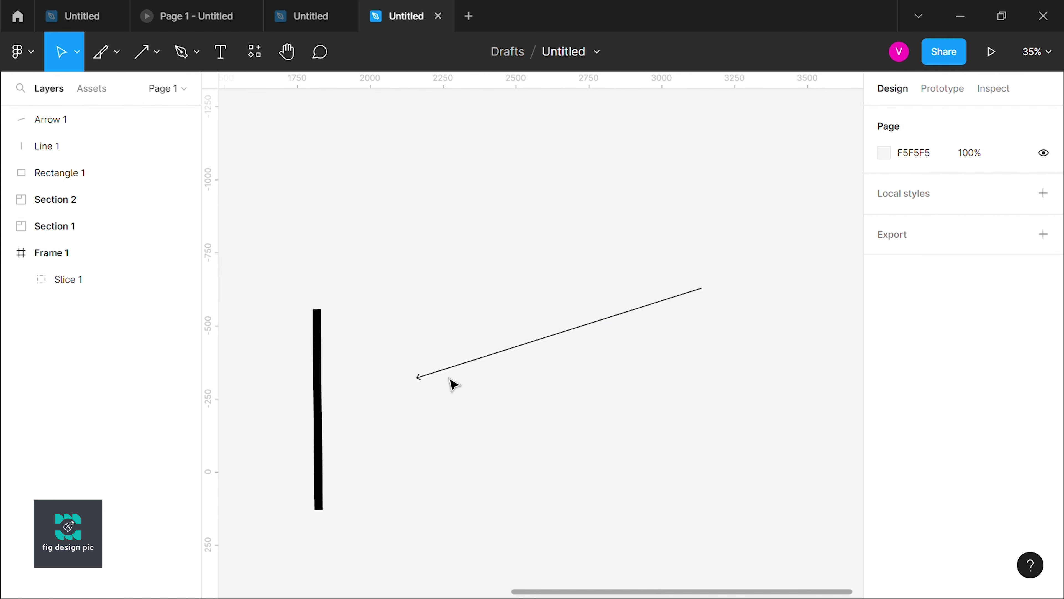
pyautogui.scroll(3, 460, 380)
pyautogui.scroll(2, 459, 381)
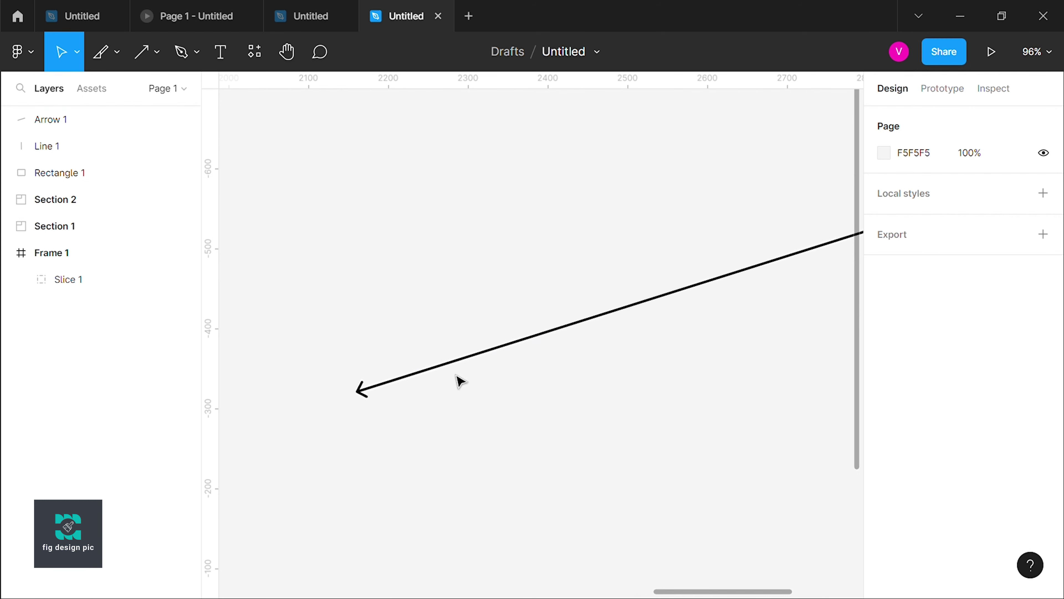
pyautogui.scroll(-8, 460, 381)
pyautogui.click(459, 380)
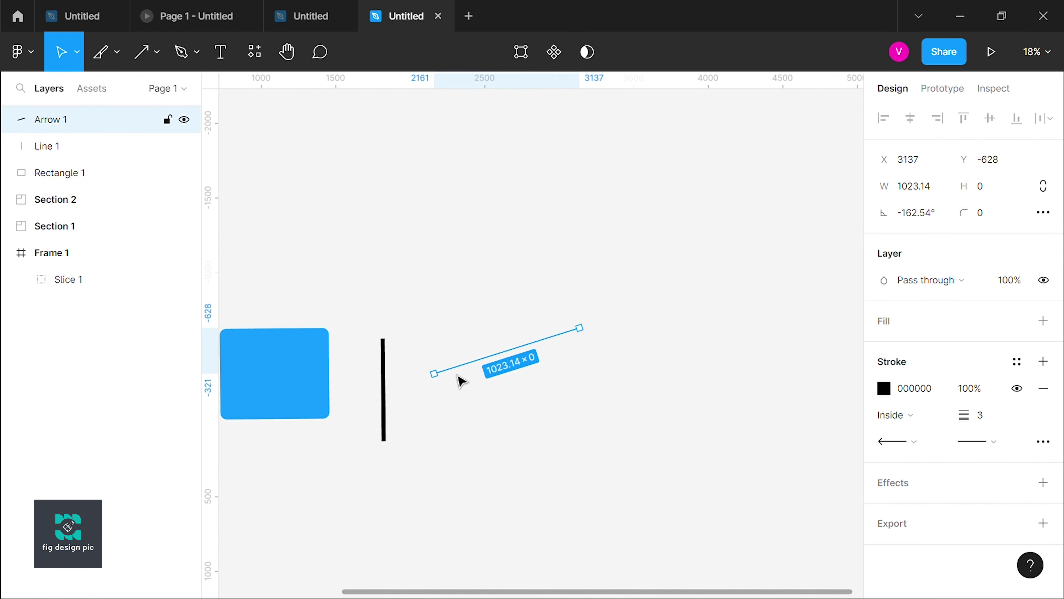
pyautogui.press('Delete')
pyautogui.scroll(-5, 613, 373)
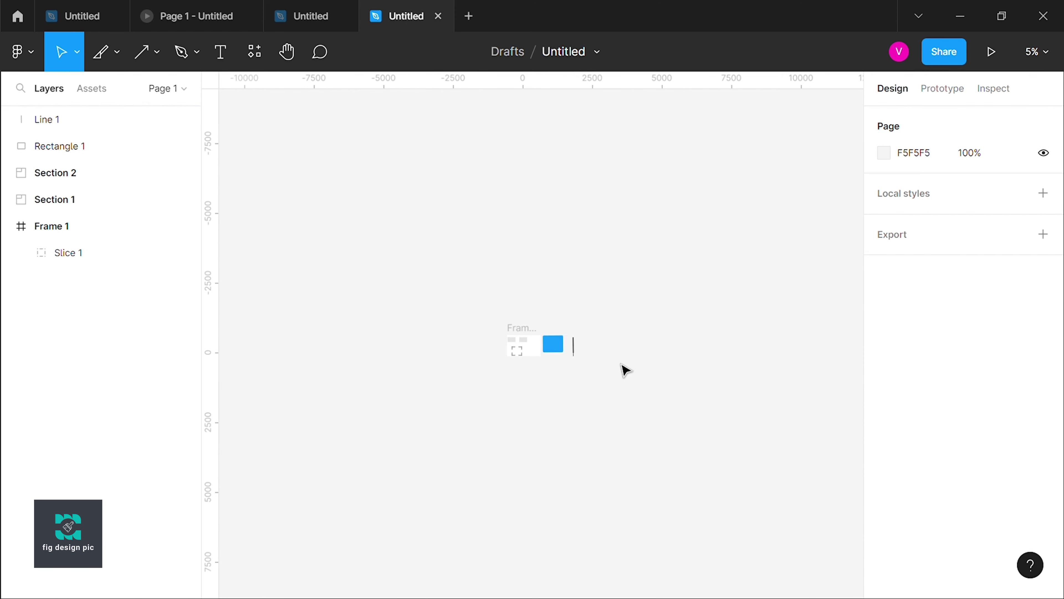
pyautogui.scroll(2, 515, 398)
pyautogui.scroll(3, 610, 397)
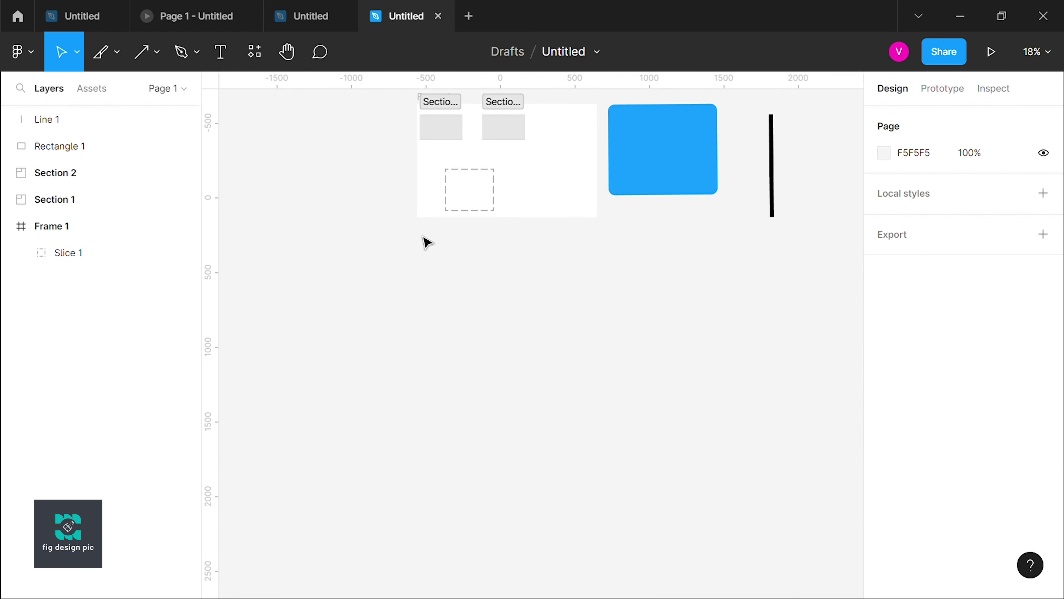
pyautogui.click(157, 52)
# Step: Draw a new arrow on the canvas below the shapes
pyautogui.moveTo(457, 298); pyautogui.dragTo(595, 280)
pyautogui.click(145, 53)
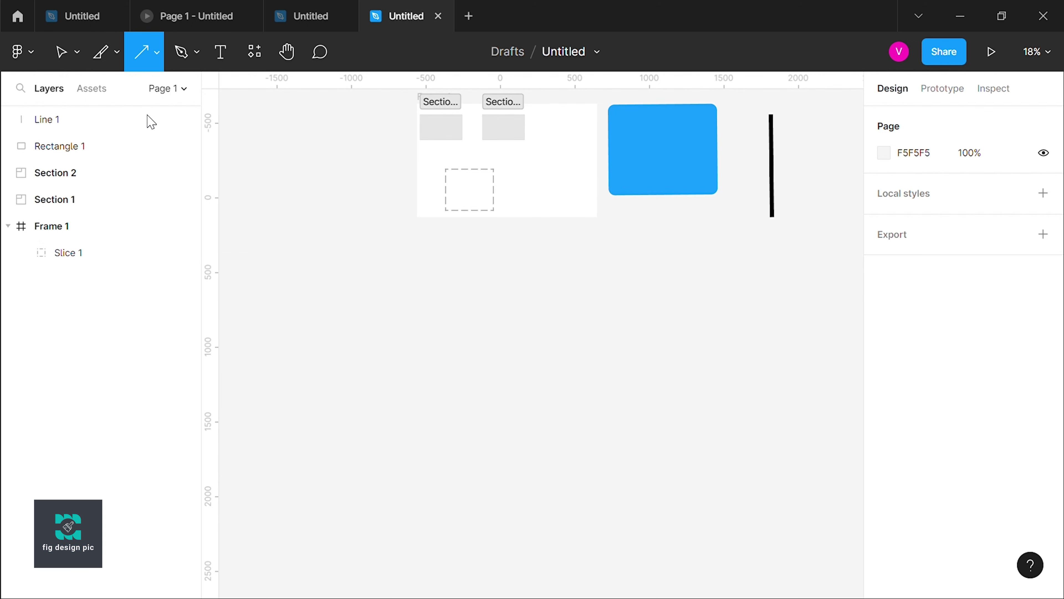
pyautogui.click(157, 54)
pyautogui.click(136, 139)
pyautogui.moveTo(476, 295); pyautogui.dragTo(732, 254)
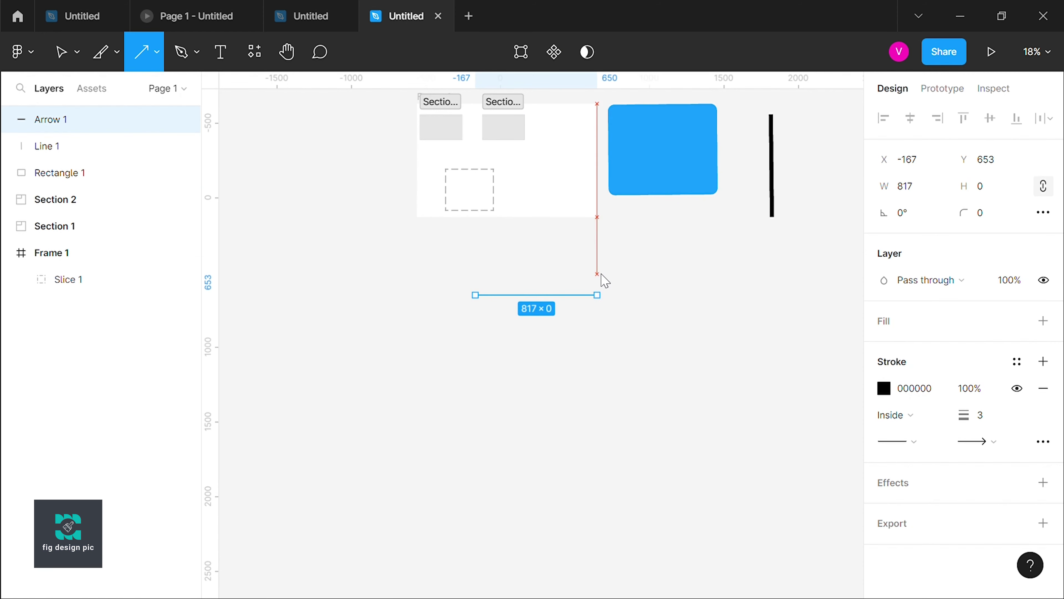
pyautogui.click(657, 325)
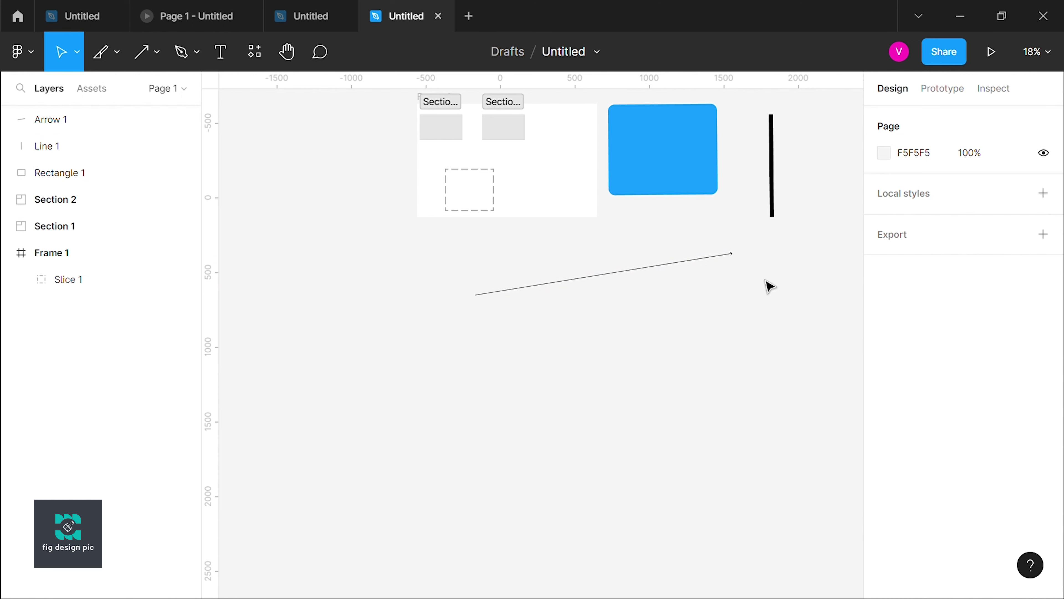
# Step: Thicken the arrow to stroke weight 31 and level it into a 1750-long horizontal line
pyautogui.scroll(5, 770, 287)
pyautogui.click(604, 235)
pyautogui.scroll(-5, 612, 251)
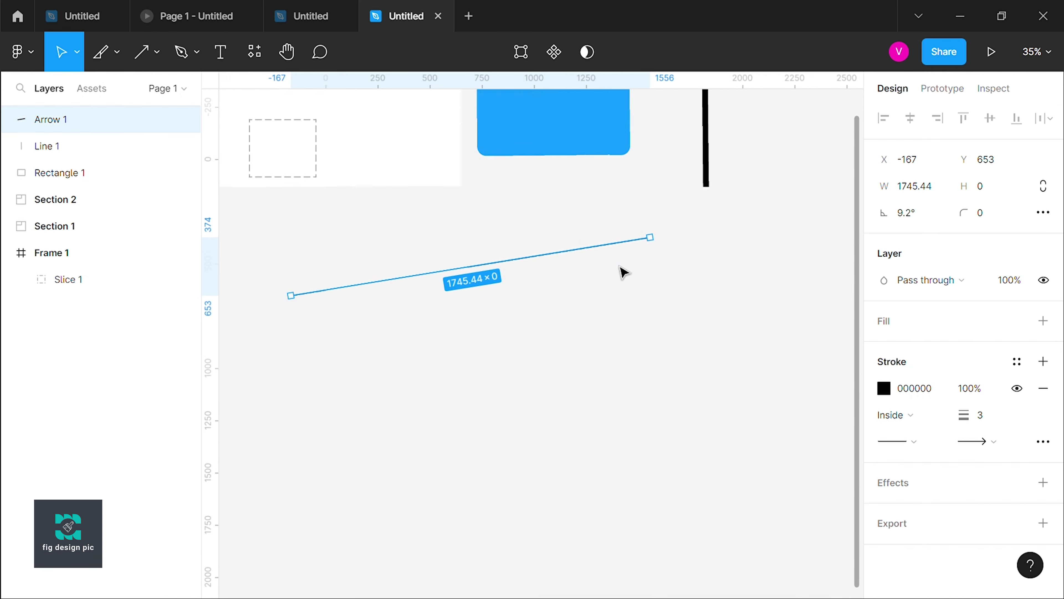
pyautogui.moveTo(966, 420); pyautogui.dragTo(1007, 412)
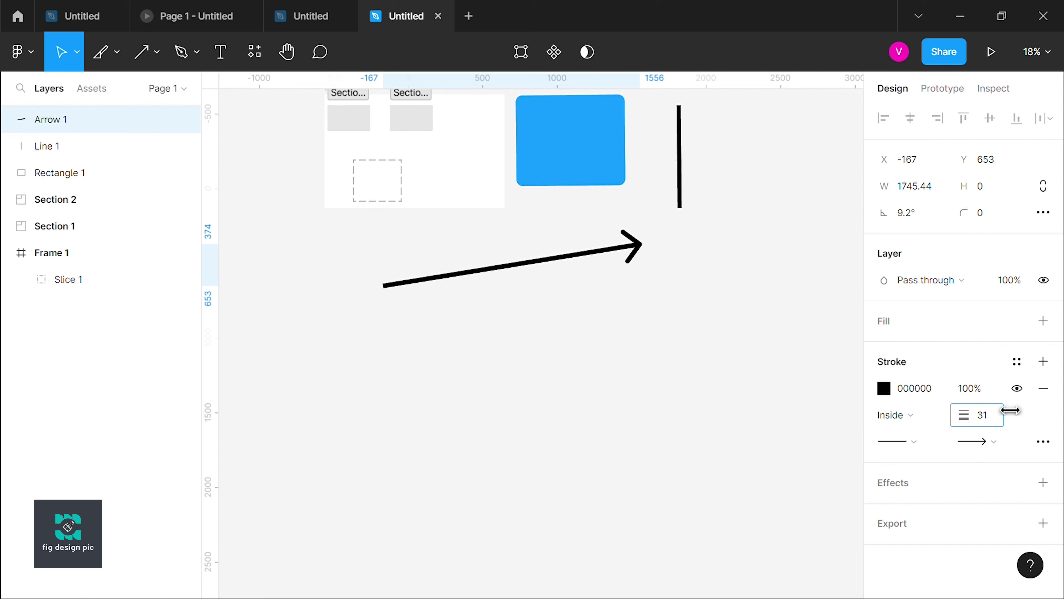
pyautogui.scroll(-3, 509, 356)
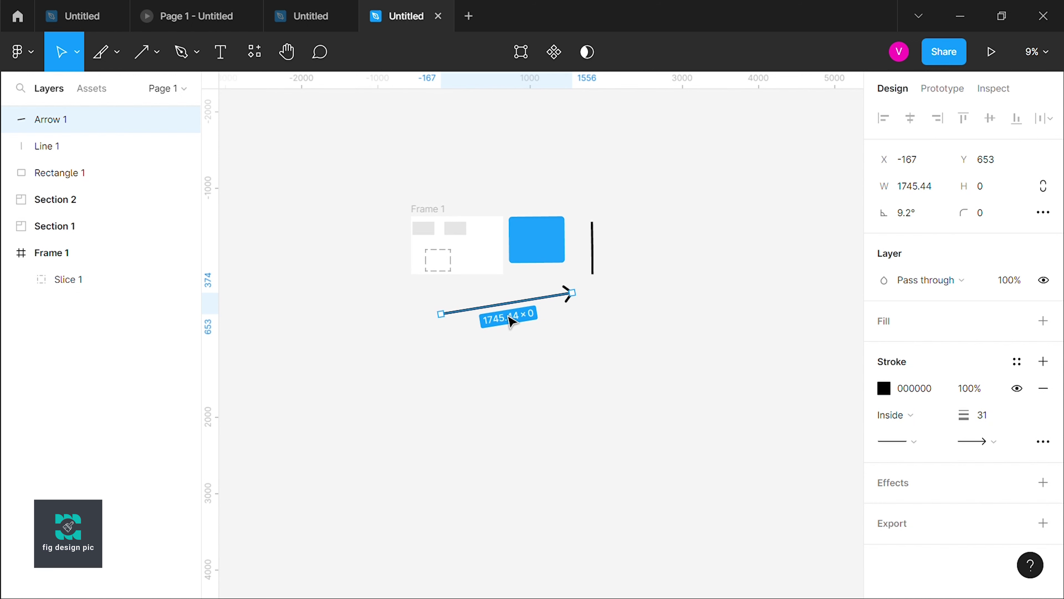
pyautogui.moveTo(583, 309)
pyautogui.mouseDown()
pyautogui.moveTo(579, 367)
pyautogui.moveTo(587, 322)
pyautogui.mouseUp()
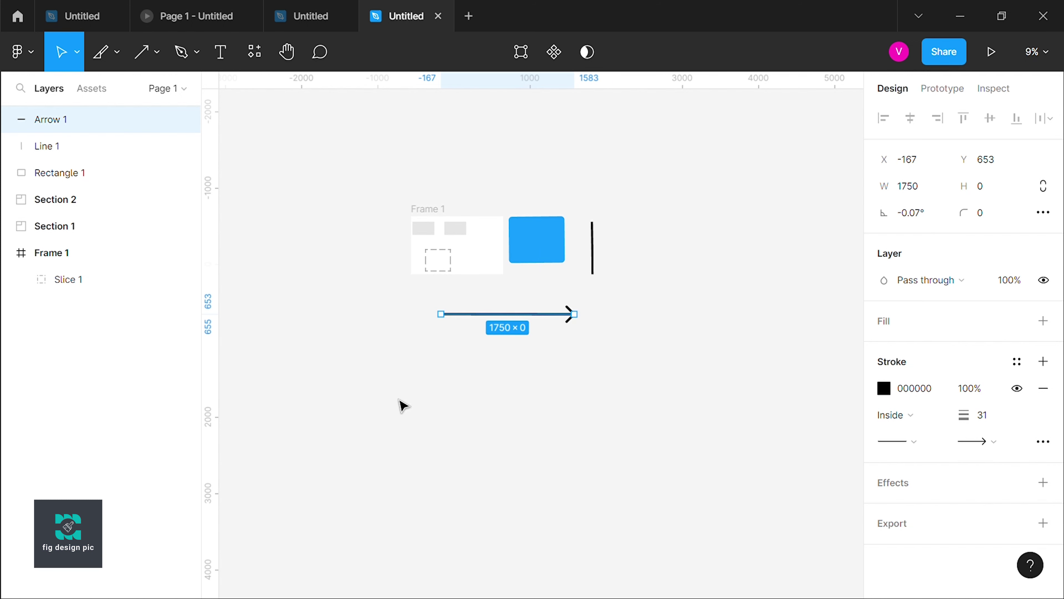
pyautogui.click(539, 365)
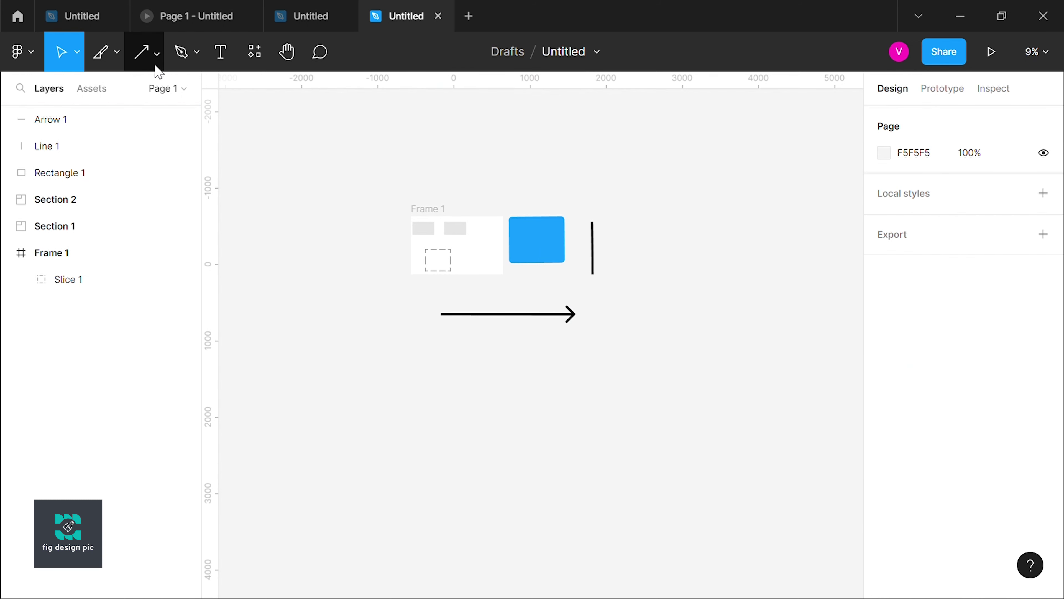
pyautogui.click(157, 53)
pyautogui.click(145, 155)
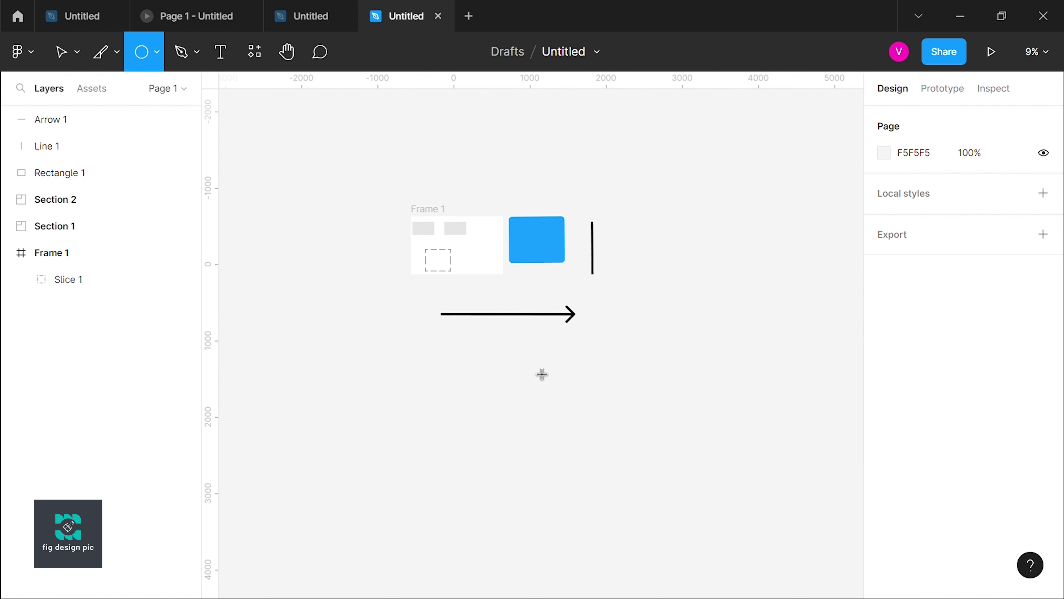
# Step: Draw a circle below the arrow and nudge it into position
pyautogui.moveTo(529, 360); pyautogui.dragTo(441, 449)
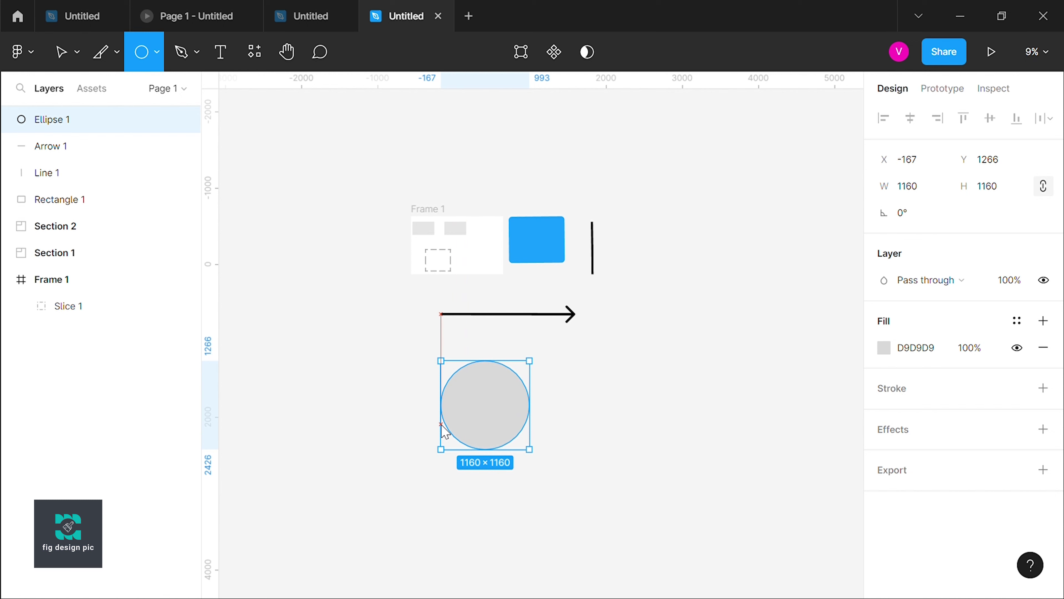
pyautogui.moveTo(483, 397); pyautogui.dragTo(464, 364)
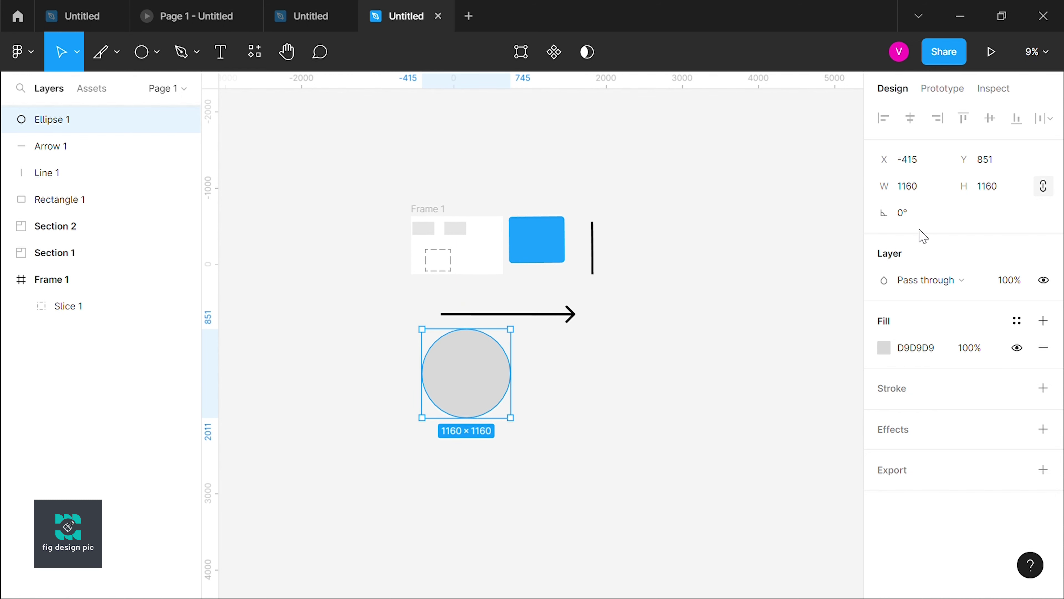
pyautogui.moveTo(885, 170); pyautogui.dragTo(885, 169)
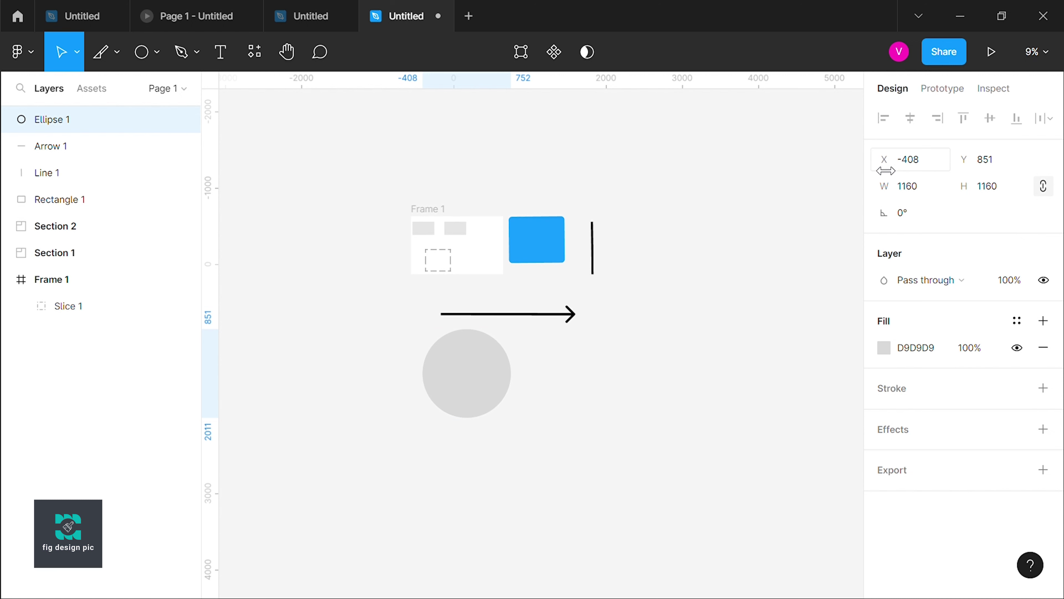
pyautogui.moveTo(964, 159)
pyautogui.mouseDown()
pyautogui.moveTo(1014, 159)
pyautogui.moveTo(964, 174)
pyautogui.mouseUp()
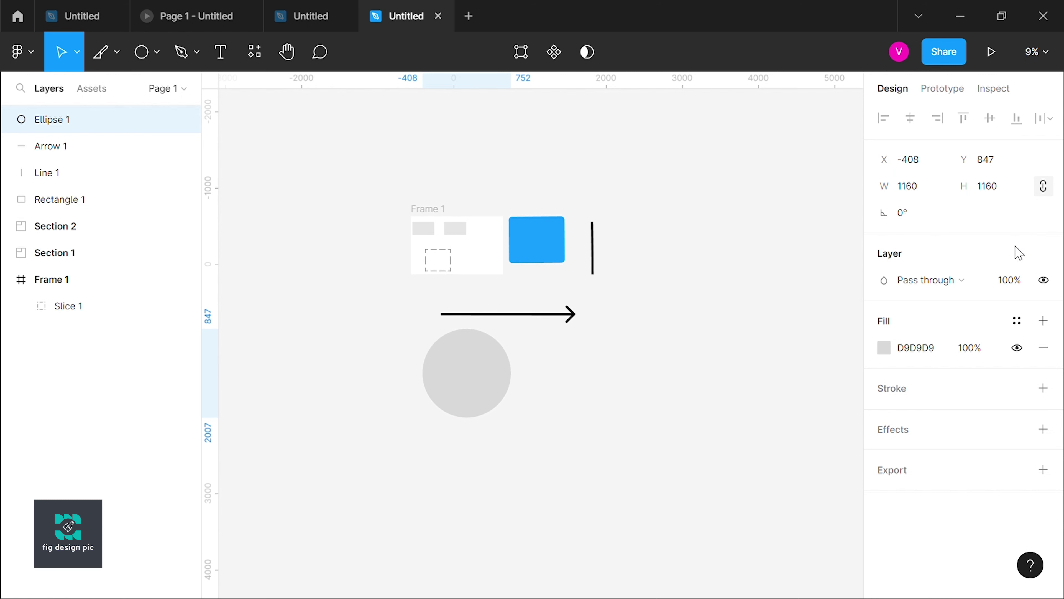
# Step: Resize the circle to 1192×1192 and rotate it -30°
pyautogui.moveTo(884, 186); pyautogui.dragTo(933, 189)
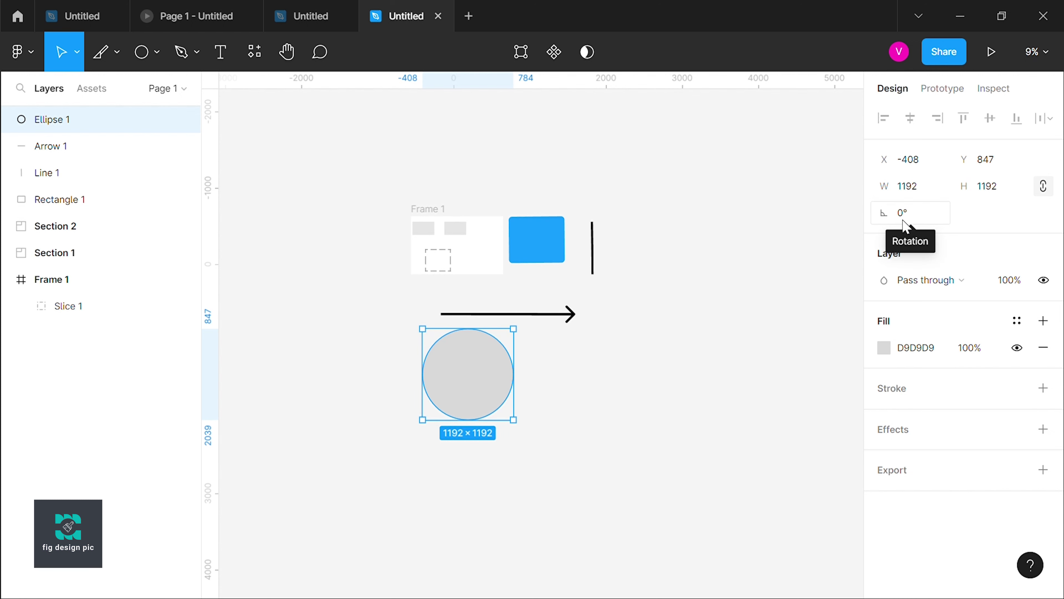
pyautogui.moveTo(897, 220); pyautogui.dragTo(899, 216)
pyautogui.moveTo(960, 214); pyautogui.dragTo(858, 238)
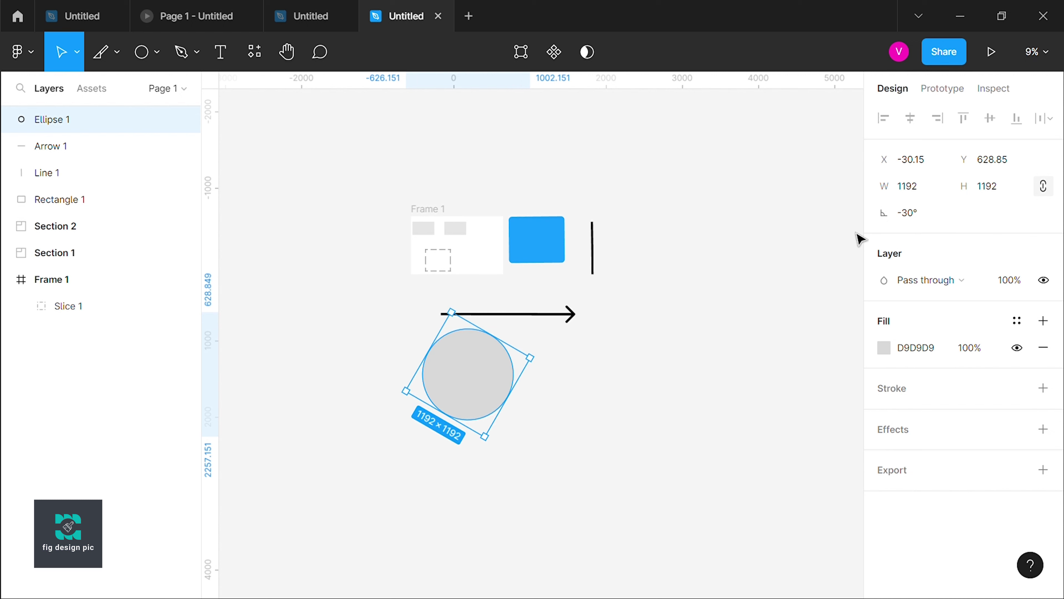
pyautogui.click(884, 348)
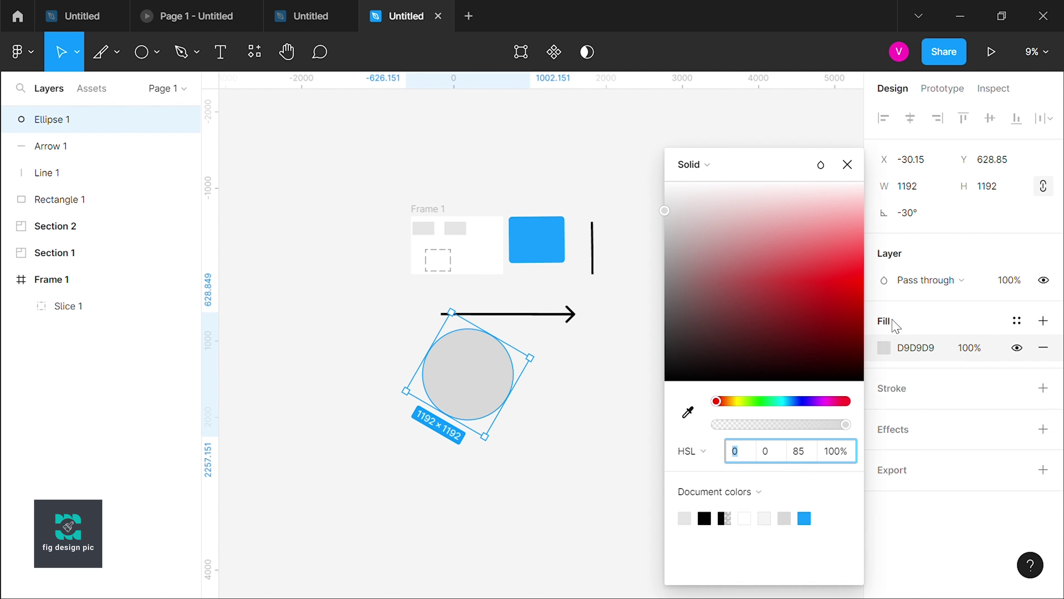
# Step: Fill the circle coral red FF6262 and shift it up-left to X -338, Y 542
pyautogui.moveTo(795, 403); pyautogui.dragTo(843, 401)
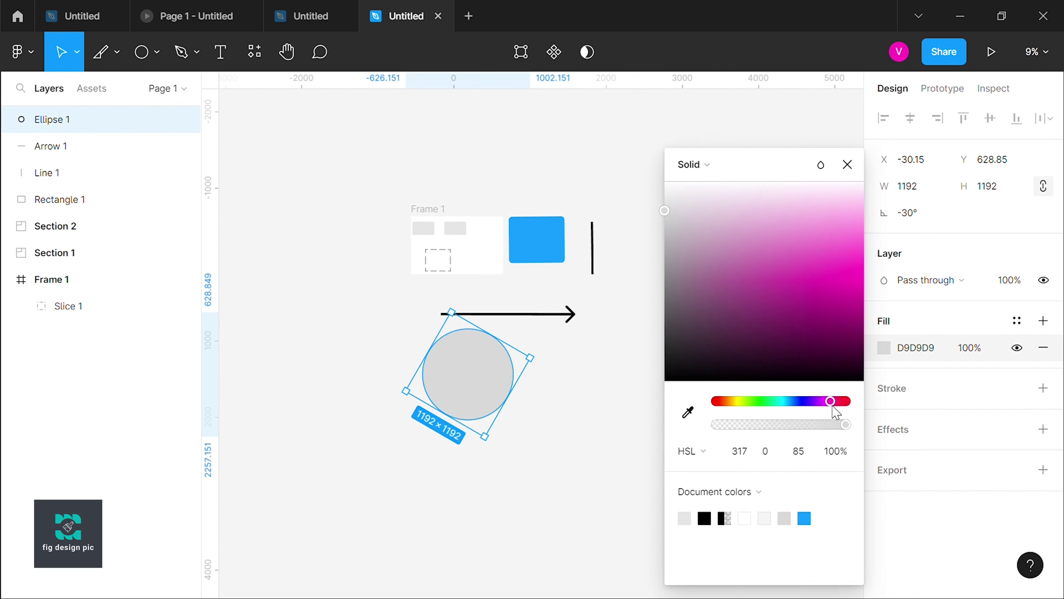
pyautogui.moveTo(842, 406); pyautogui.dragTo(852, 401)
pyautogui.moveTo(849, 246); pyautogui.dragTo(904, 248)
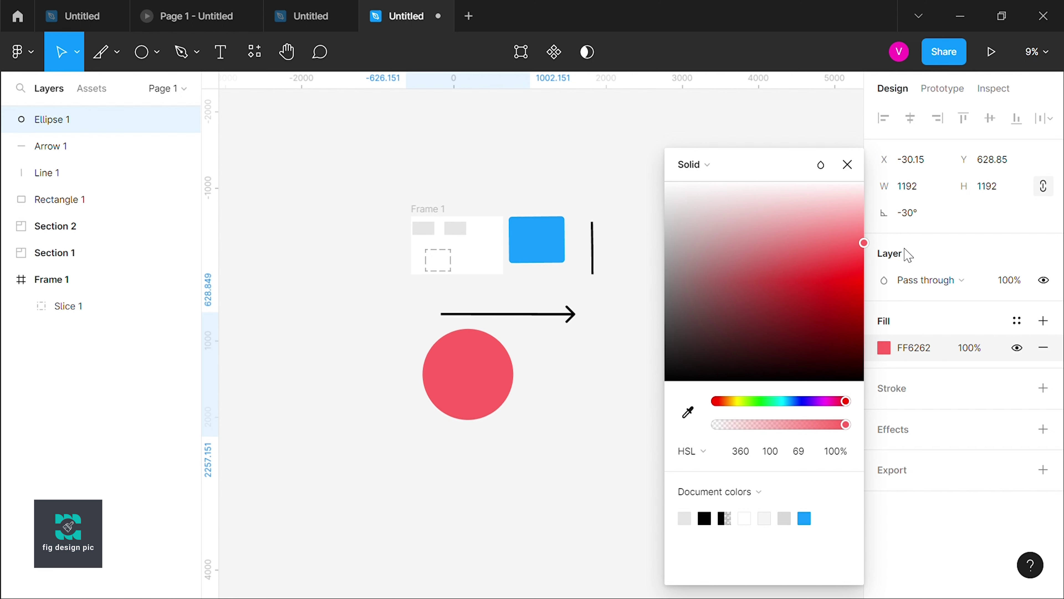
pyautogui.moveTo(476, 405); pyautogui.dragTo(451, 398)
pyautogui.click(564, 404)
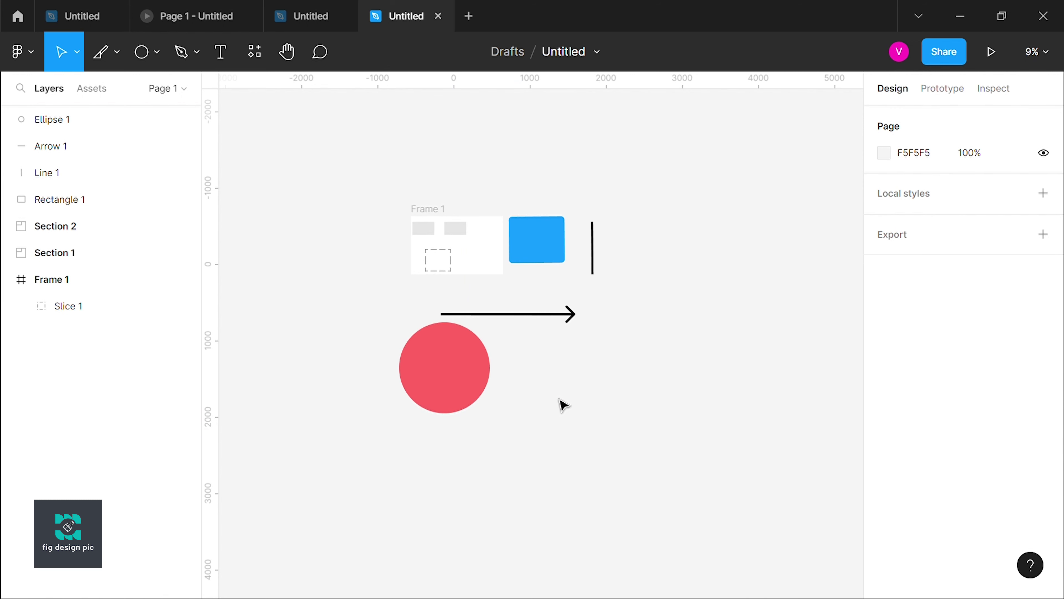
pyautogui.click(420, 396)
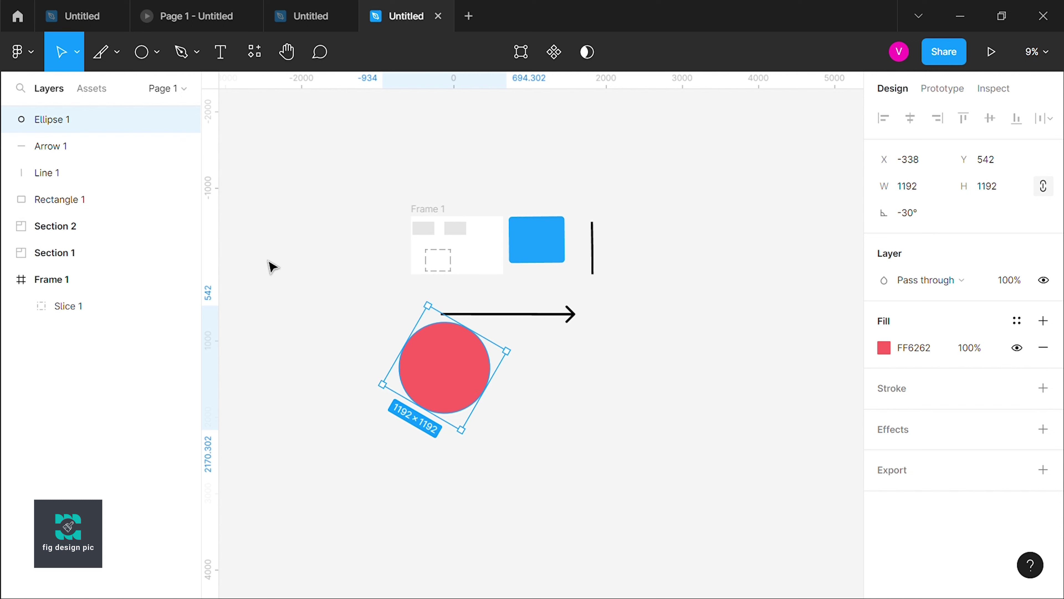
# Step: Draw a 2030×2030 triangle right of the circle, under the arrow's tip
pyautogui.click(157, 54)
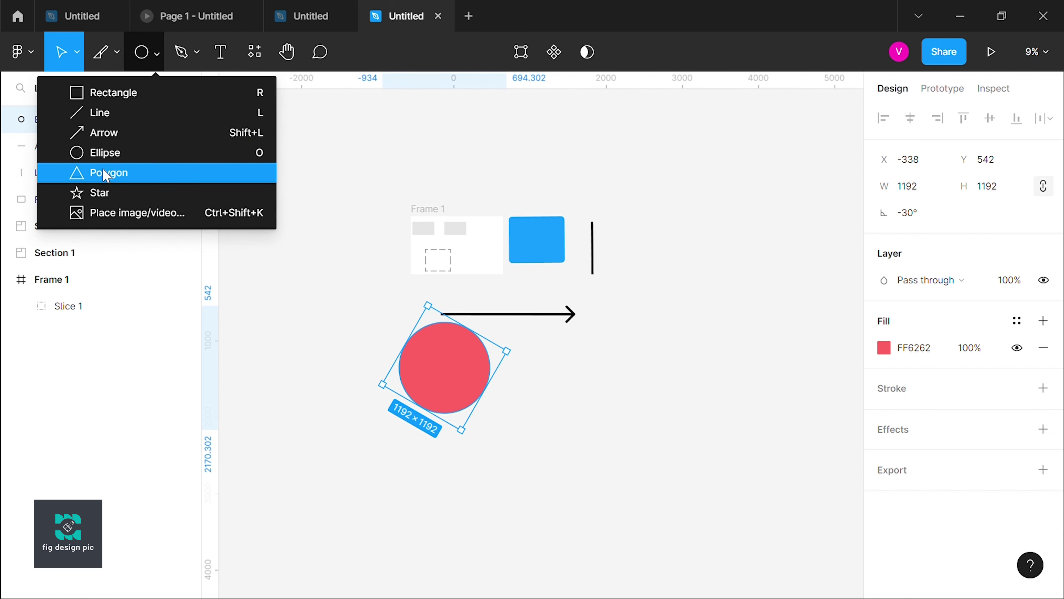
pyautogui.click(156, 182)
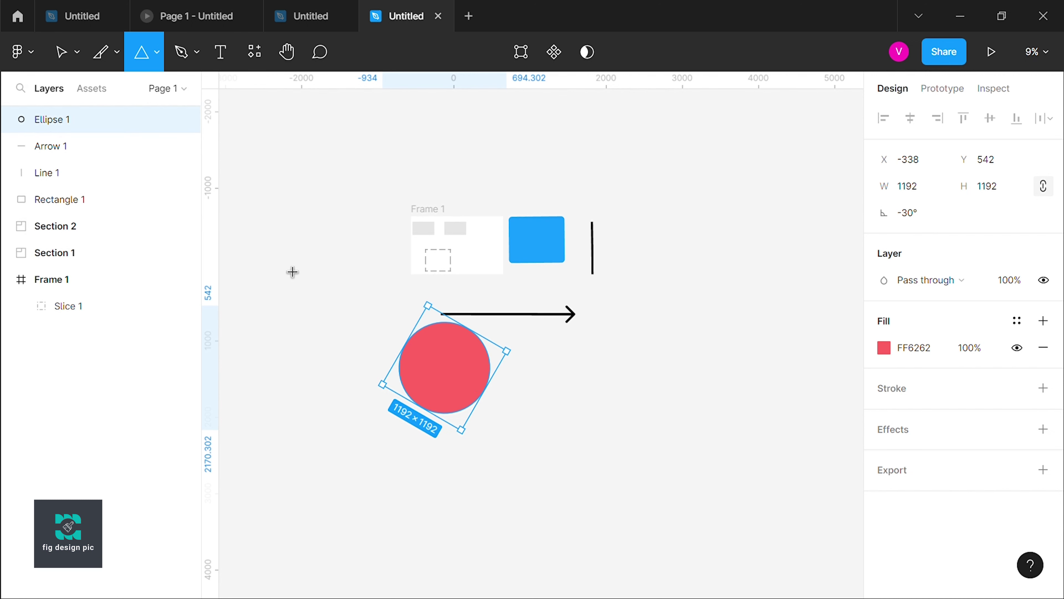
pyautogui.moveTo(637, 347); pyautogui.dragTo(484, 453)
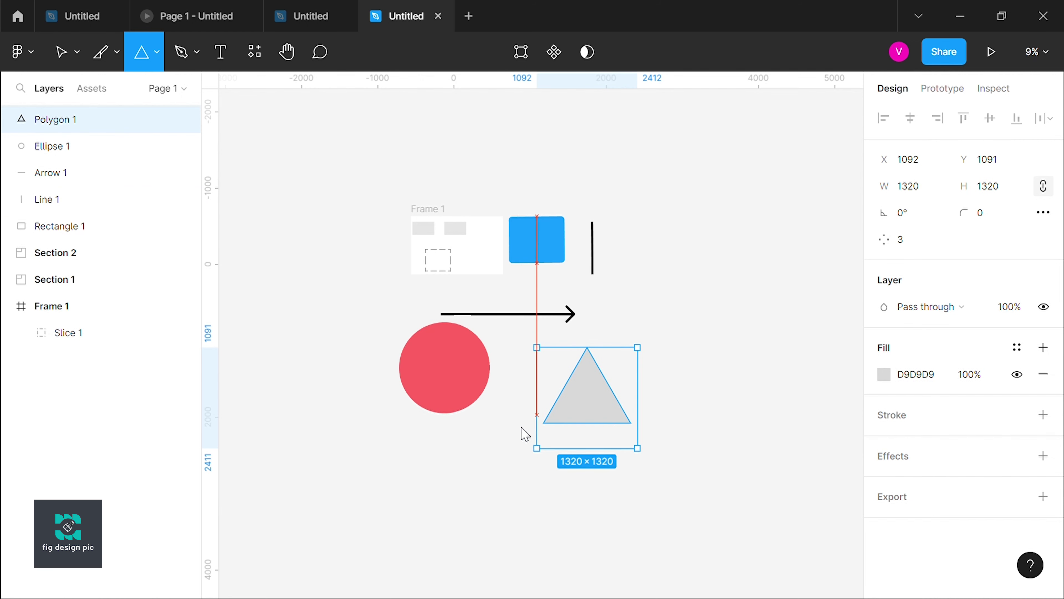
pyautogui.moveTo(584, 423); pyautogui.dragTo(632, 370)
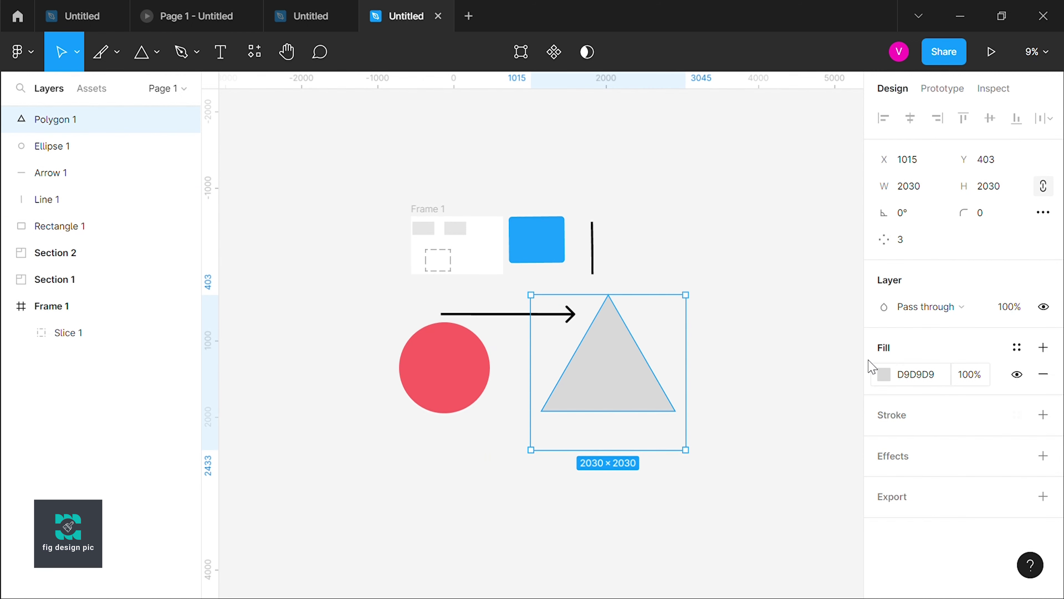
# Step: Fill the triangle dark teal 00565B
pyautogui.click(884, 374)
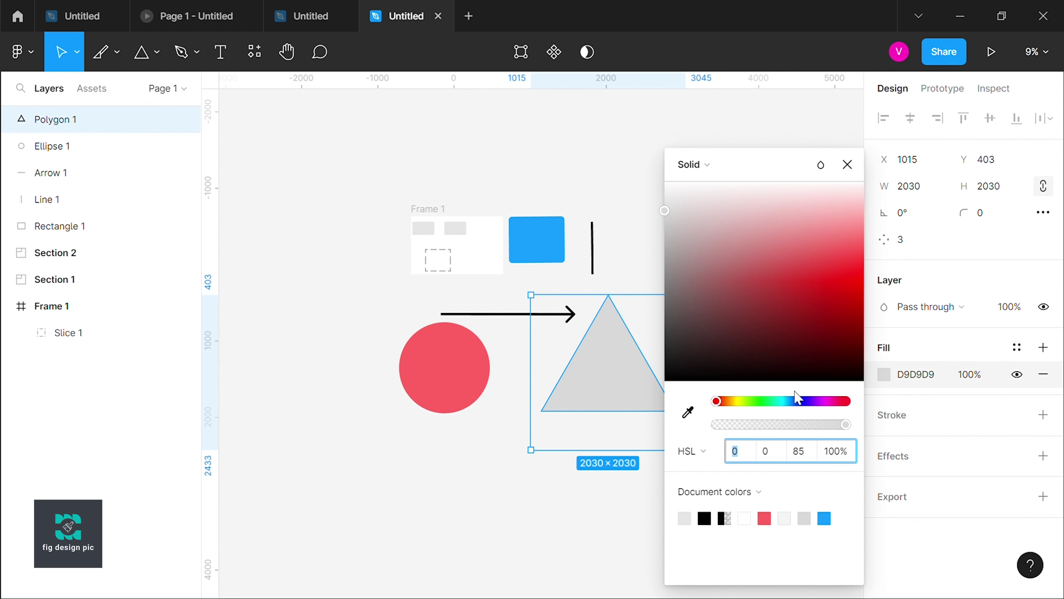
pyautogui.moveTo(769, 401); pyautogui.dragTo(787, 404)
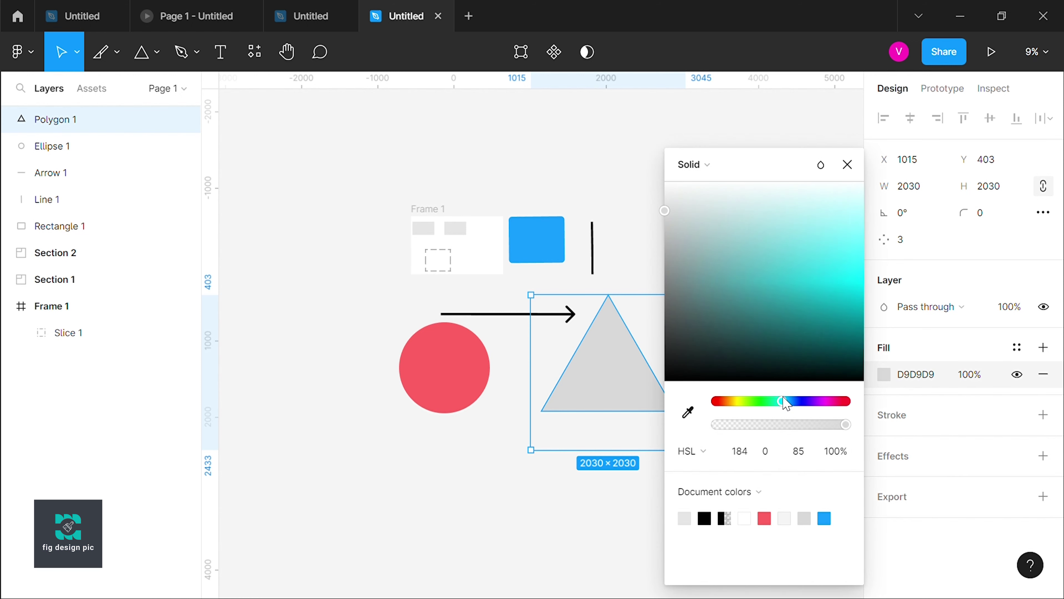
pyautogui.moveTo(802, 332); pyautogui.dragTo(966, 357)
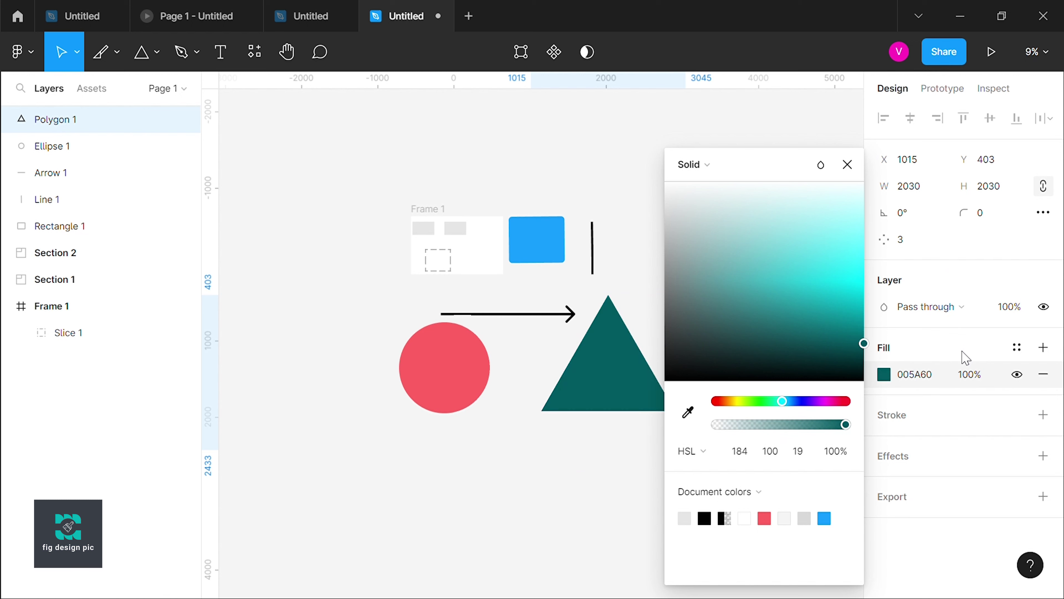
pyautogui.click(561, 492)
pyautogui.click(608, 404)
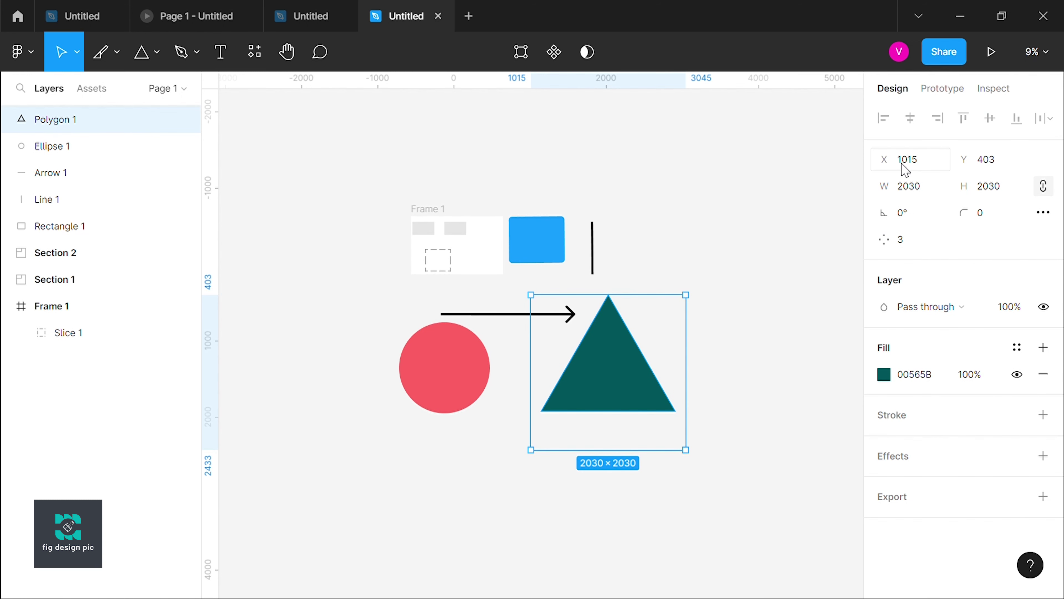
# Step: Nudge the triangle right, round its corners to radius 8, and set 5 points
pyautogui.moveTo(905, 166); pyautogui.dragTo(912, 165)
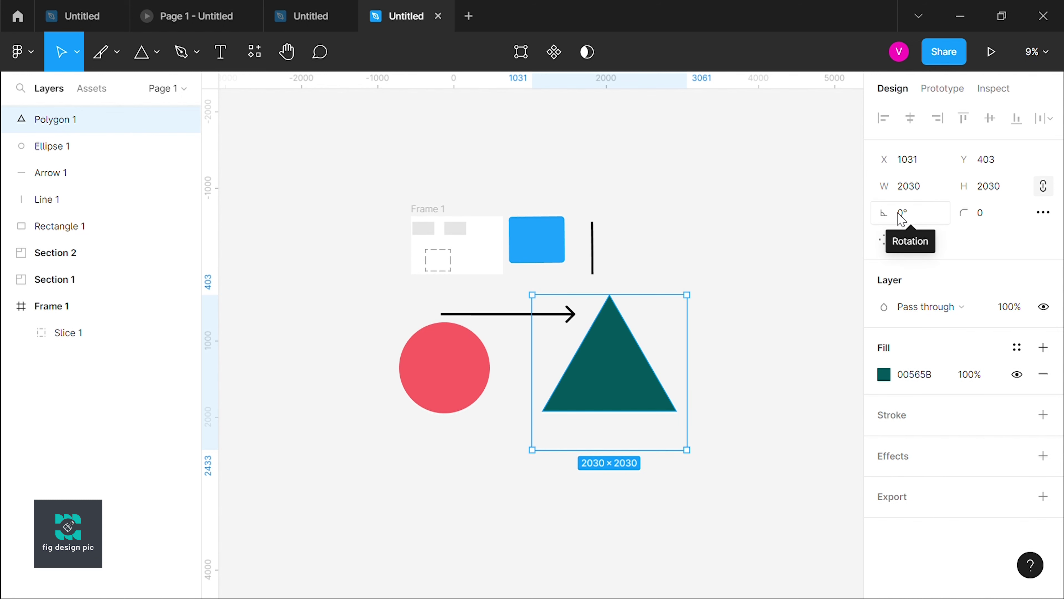
pyautogui.moveTo(967, 221)
pyautogui.mouseDown()
pyautogui.moveTo(454, 212)
pyautogui.moveTo(22, 253)
pyautogui.mouseUp()
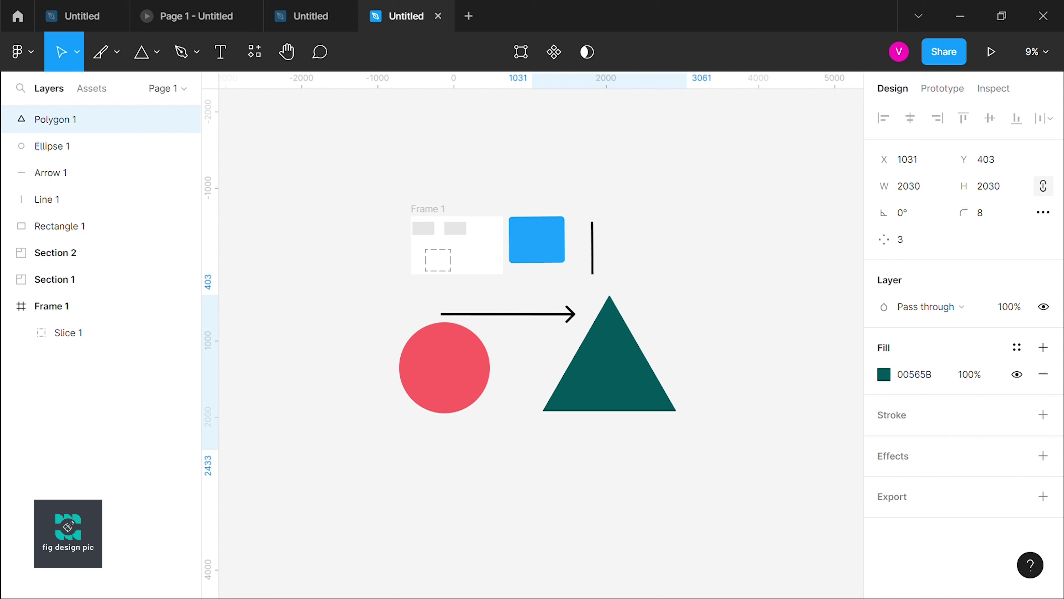
pyautogui.click(918, 240)
pyautogui.write('5')
pyautogui.press('Return')
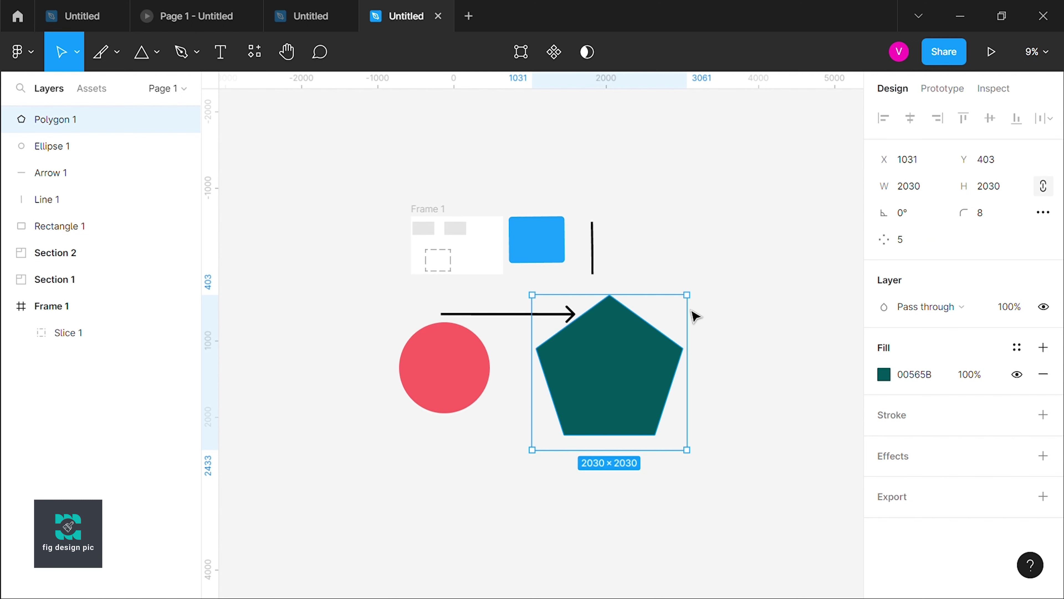
# Step: Make the polygon seven-sided and move it to X 1380, Y 542 beside the circle
pyautogui.moveTo(608, 366)
pyautogui.moveTo(895, 252)
pyautogui.mouseDown()
pyautogui.moveTo(980, 244)
pyautogui.moveTo(842, 257)
pyautogui.mouseUp()
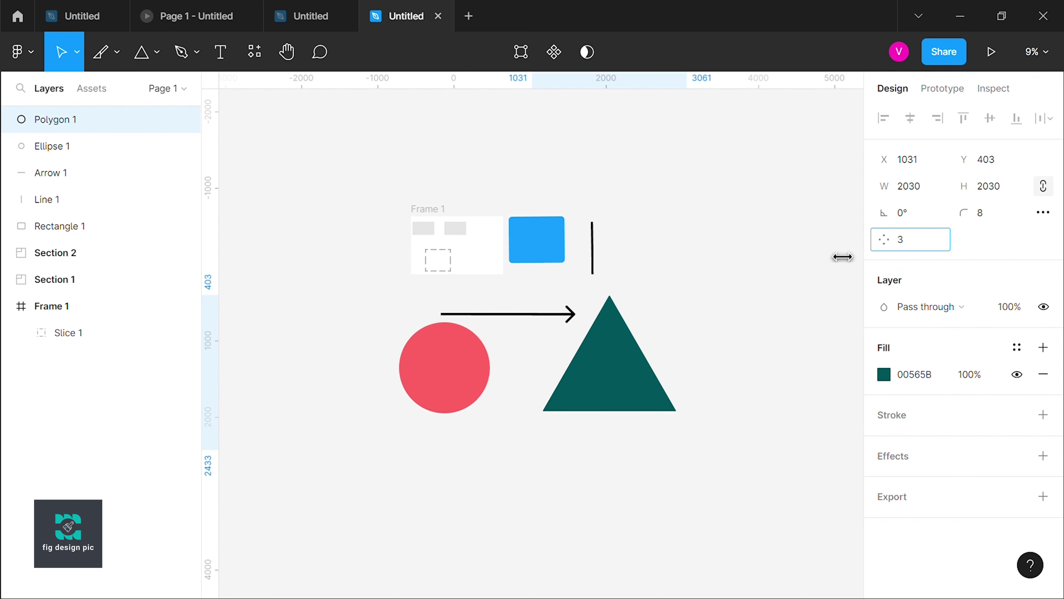
pyautogui.moveTo(842, 257); pyautogui.dragTo(953, 247)
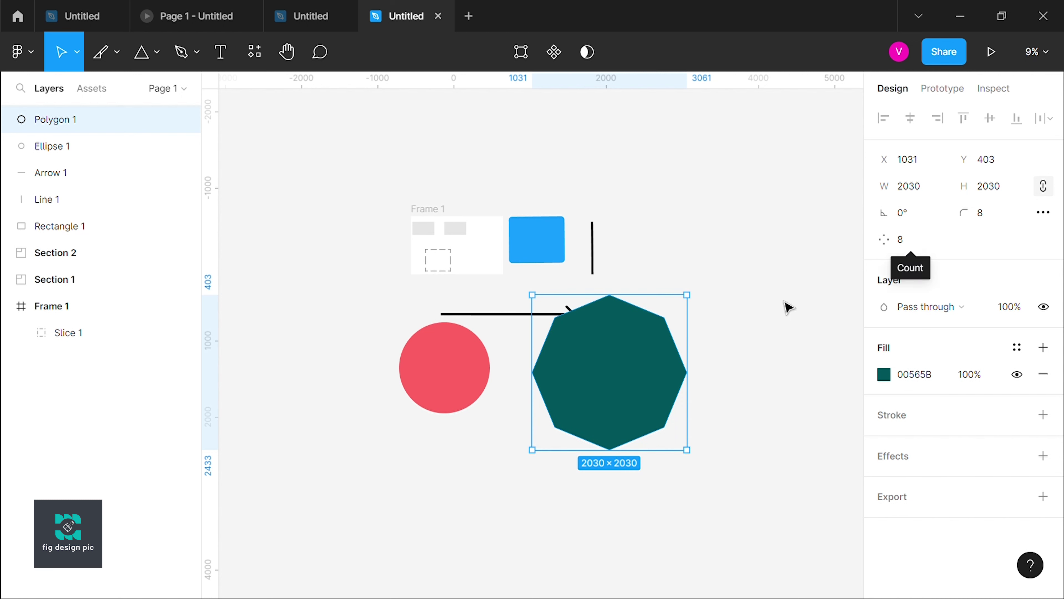
pyautogui.moveTo(616, 364)
pyautogui.mouseDown()
pyautogui.moveTo(632, 390)
pyautogui.moveTo(645, 381)
pyautogui.mouseUp()
pyautogui.moveTo(897, 248); pyautogui.dragTo(865, 266)
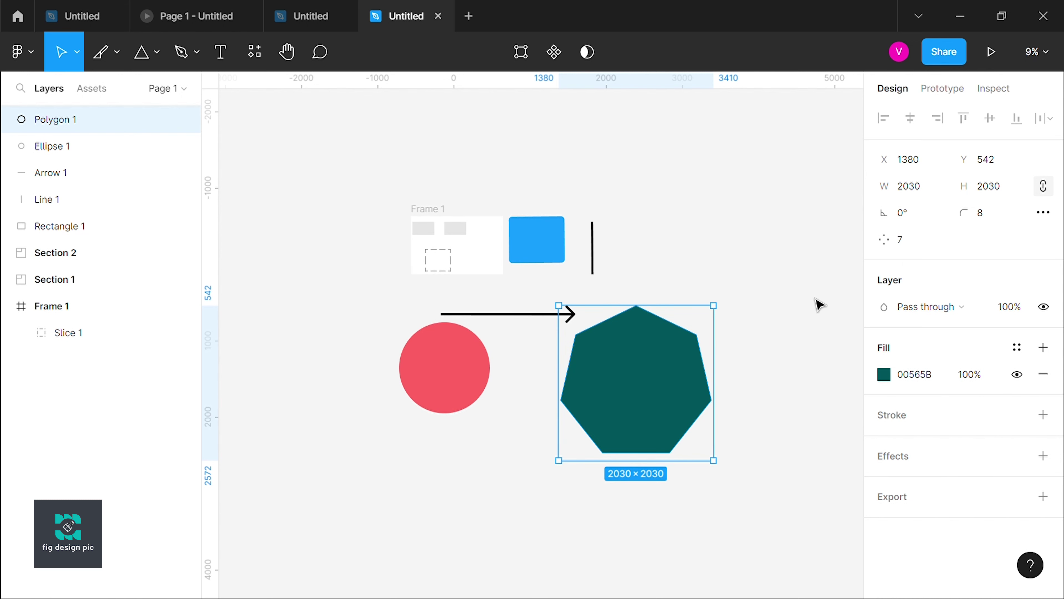
pyautogui.scroll(-3, 818, 304)
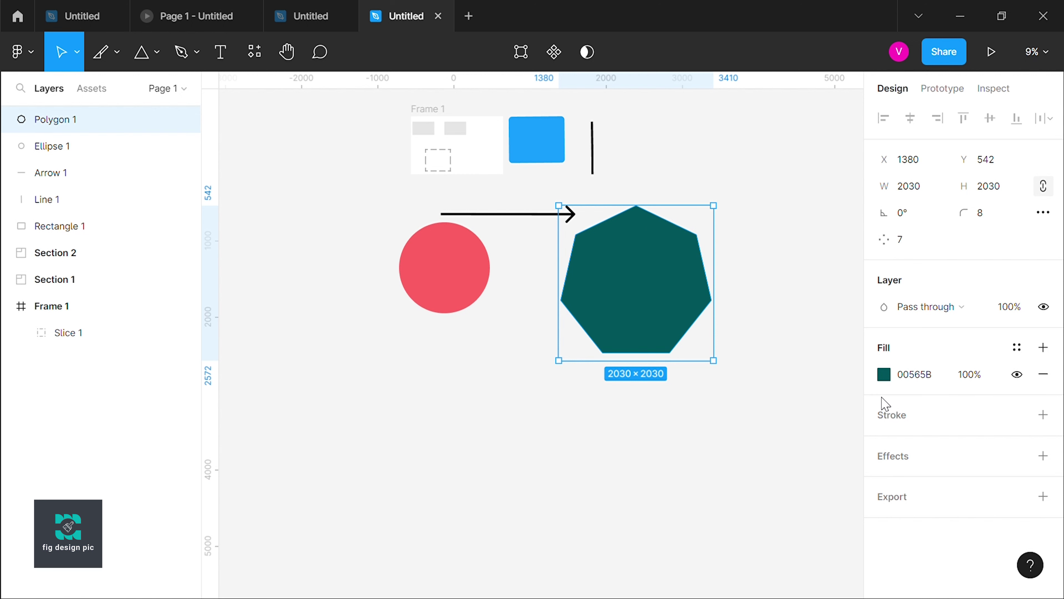
# Step: Place a small test star on the canvas, then delete it
pyautogui.click(157, 52)
pyautogui.click(112, 197)
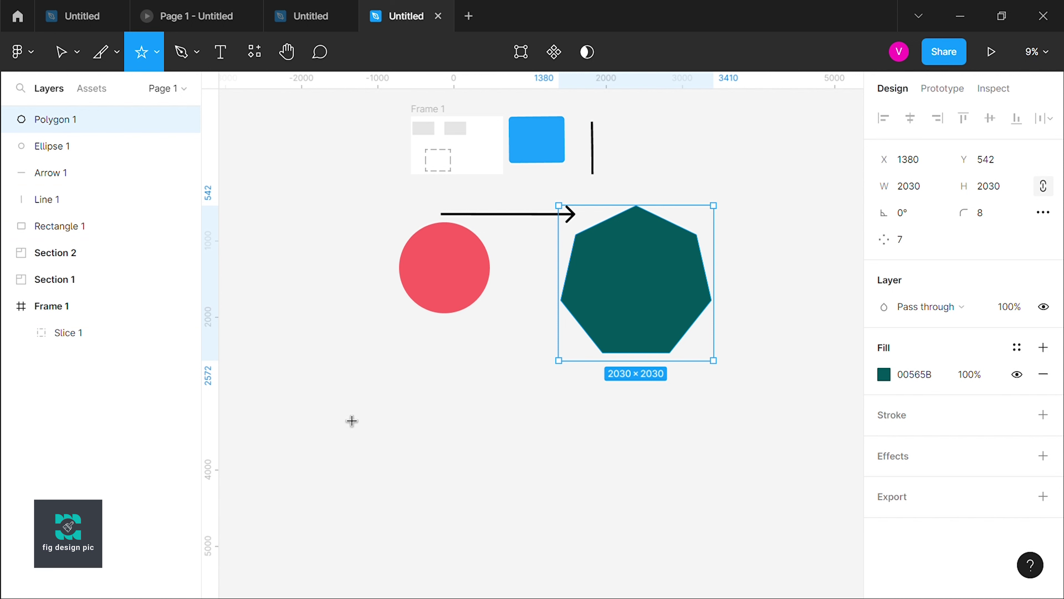
pyautogui.click(338, 409)
pyautogui.moveTo(340, 411); pyautogui.dragTo(406, 423)
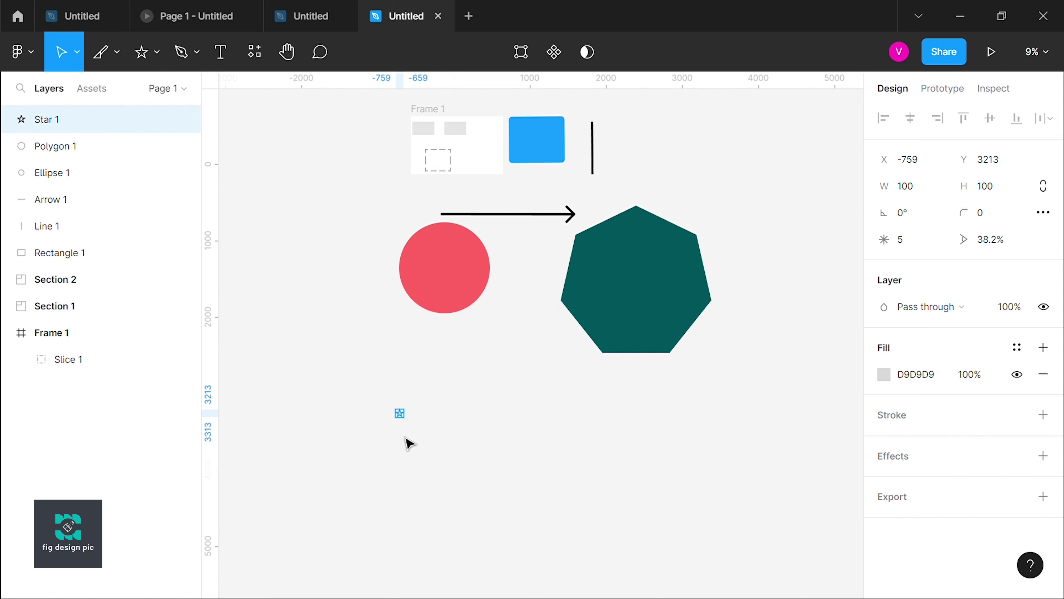
pyautogui.press('Delete')
pyautogui.moveTo(374, 388); pyautogui.dragTo(448, 428)
# Step: Draw a large 1604×1604 five-point star below the red circle
pyautogui.click(157, 52)
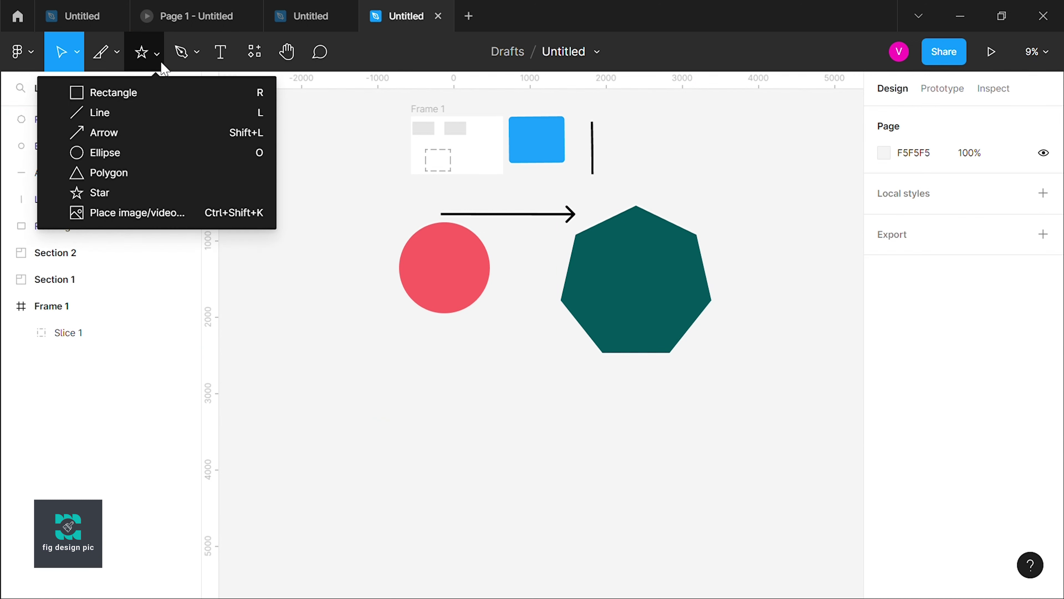
pyautogui.click(152, 193)
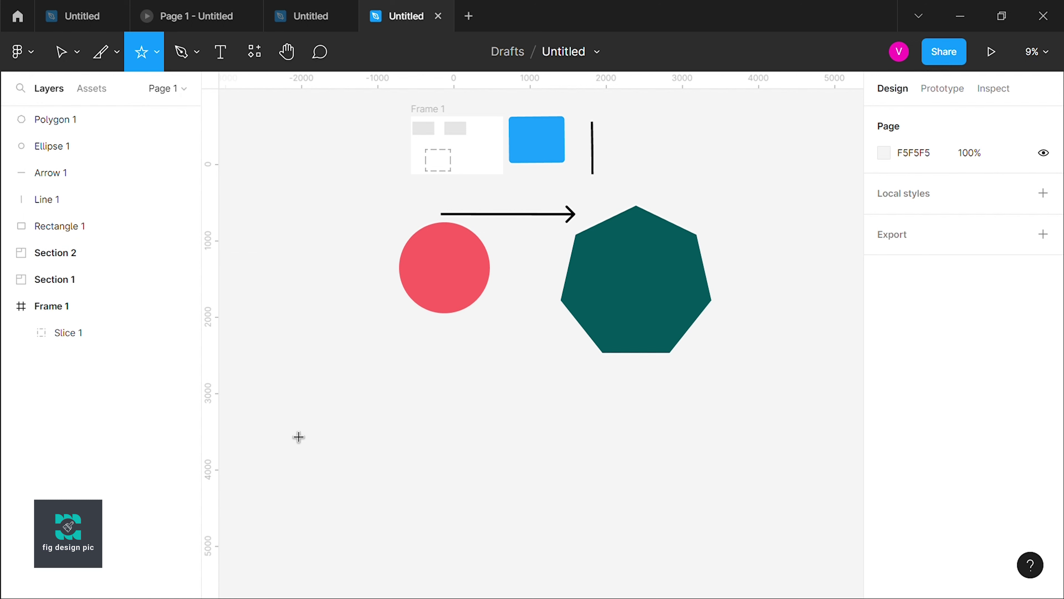
pyautogui.moveTo(356, 418); pyautogui.dragTo(479, 496)
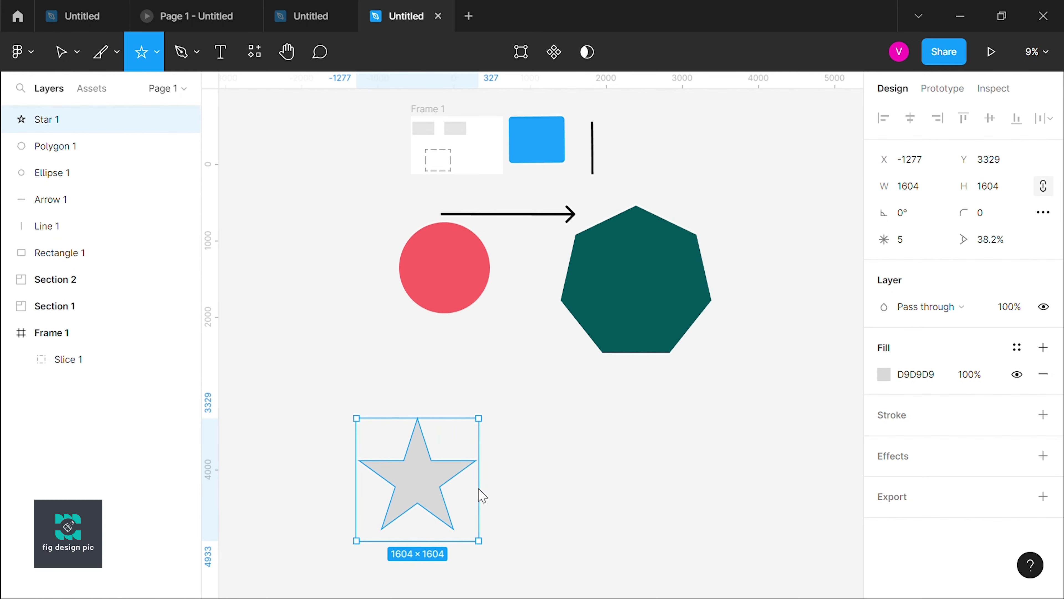
pyautogui.moveTo(430, 472); pyautogui.dragTo(423, 389)
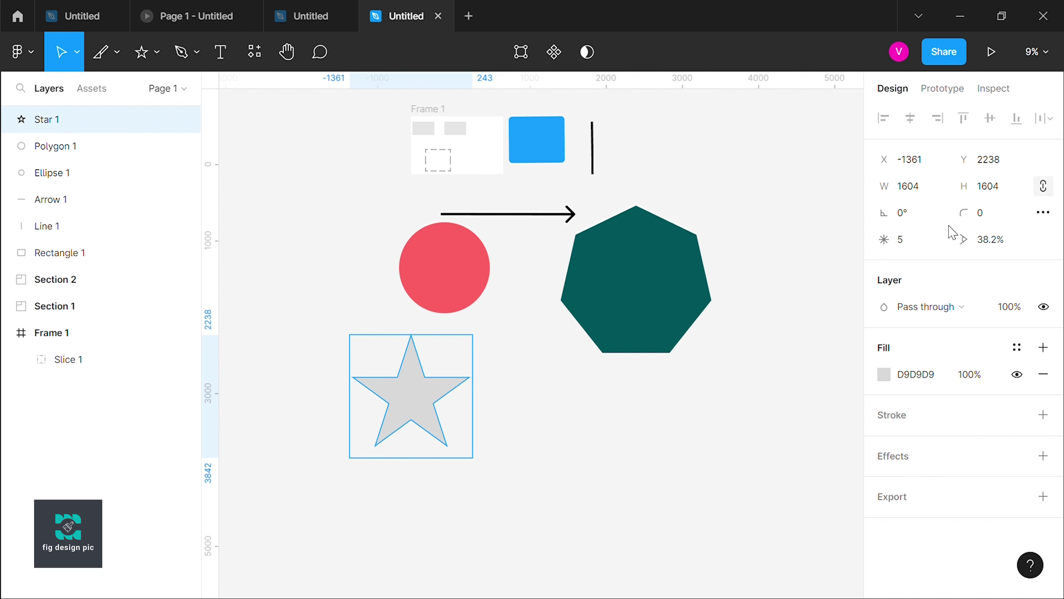
# Step: Try 7 points on the star and round its corners to radius 23
pyautogui.click(897, 239)
pyautogui.write('7')
pyautogui.press('Return')
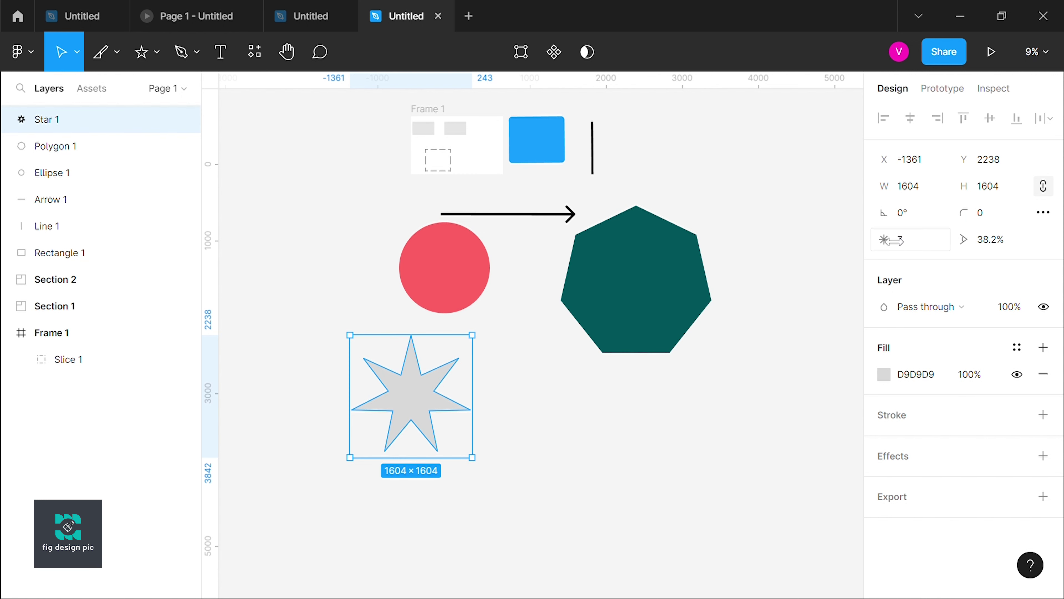
pyautogui.moveTo(884, 239)
pyautogui.mouseDown()
pyautogui.moveTo(931, 239)
pyautogui.moveTo(893, 243)
pyautogui.mouseUp()
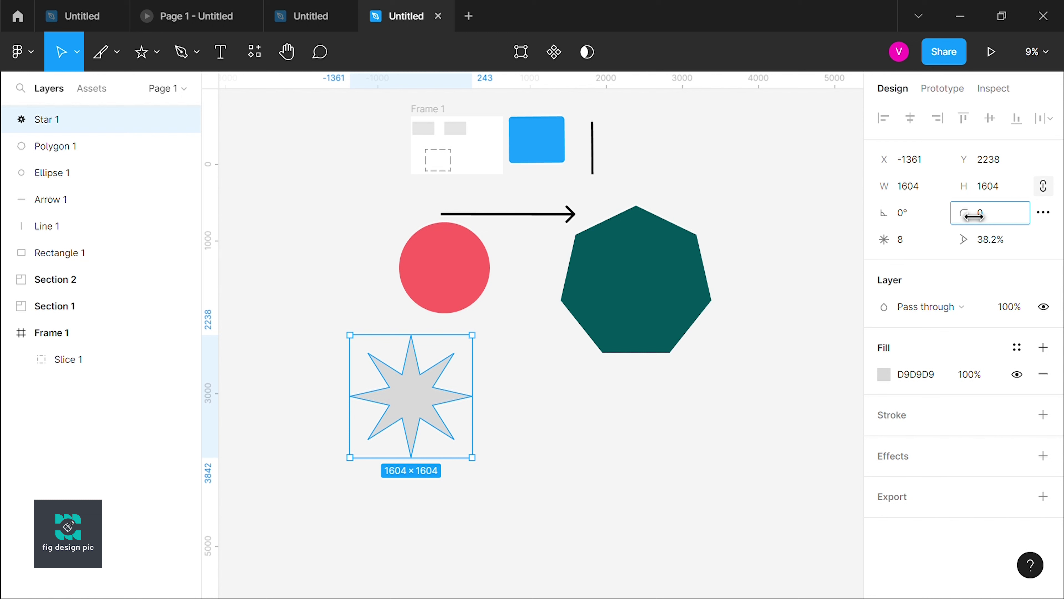
pyautogui.moveTo(973, 216); pyautogui.dragTo(285, 188)
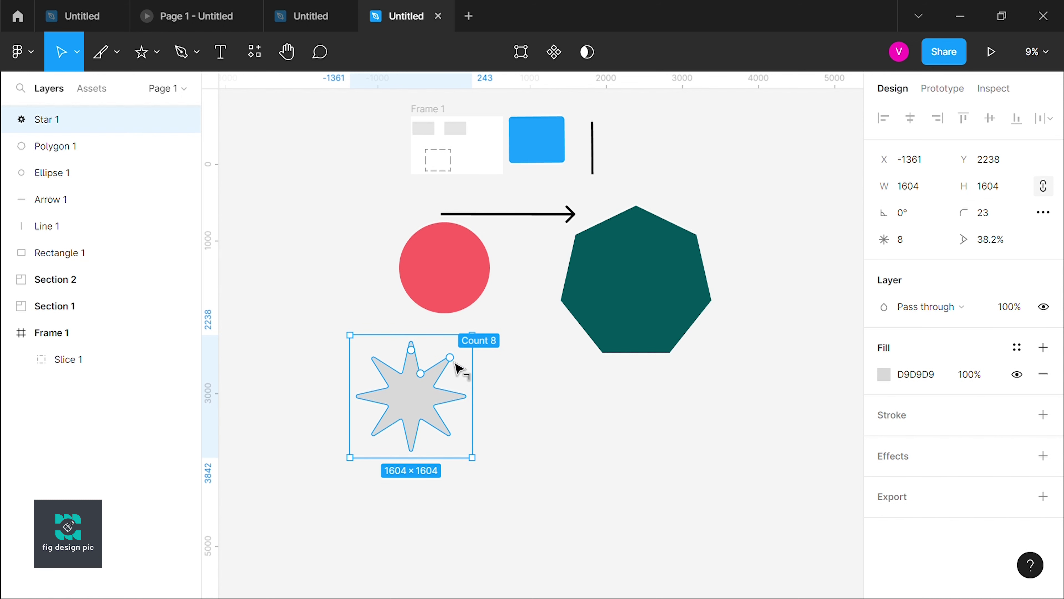
# Step: Return the star to five points with a 49% inner ratio
pyautogui.moveTo(456, 359); pyautogui.dragTo(476, 379)
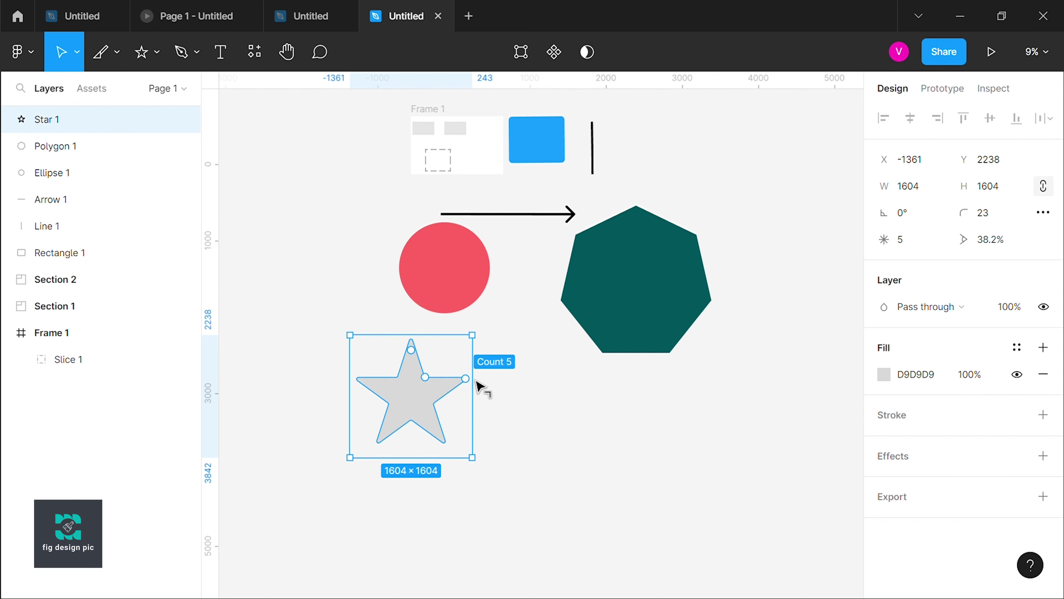
pyautogui.moveTo(426, 378)
pyautogui.mouseDown()
pyautogui.moveTo(423, 396)
pyautogui.moveTo(439, 381)
pyautogui.mouseUp()
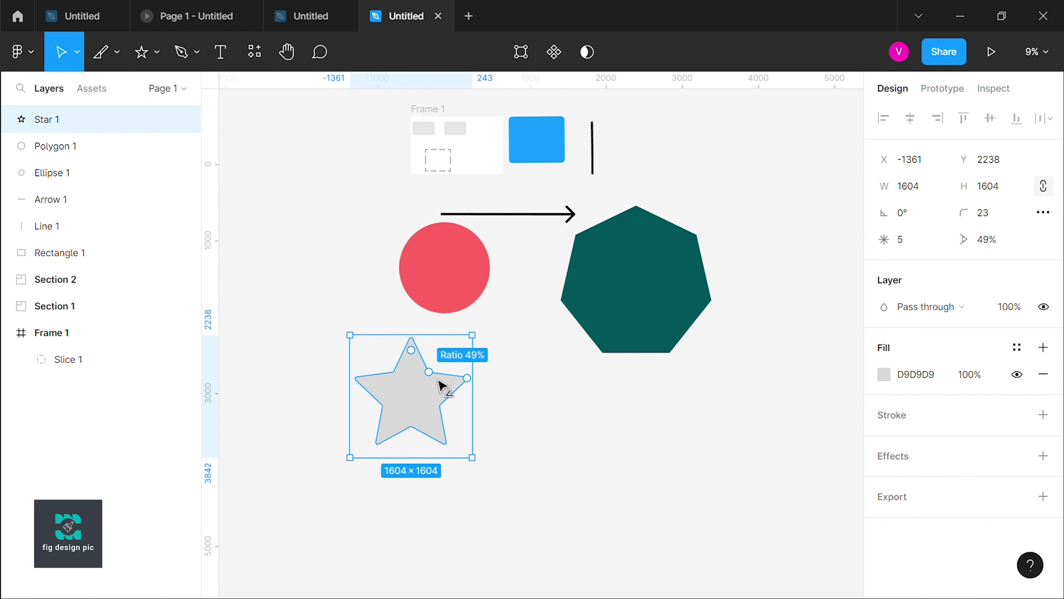
pyautogui.click(516, 450)
pyautogui.click(407, 415)
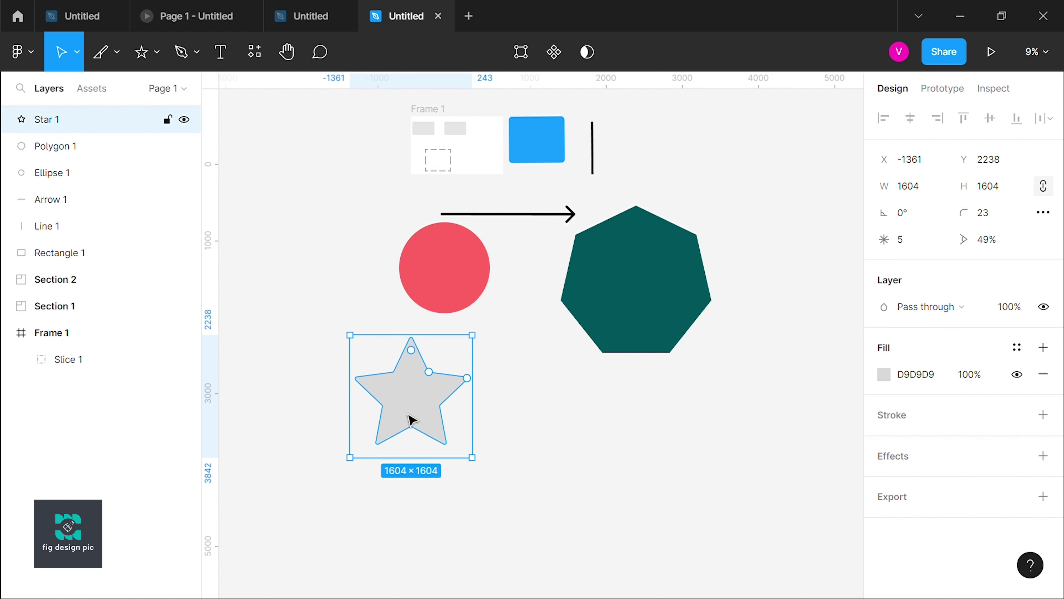
# Step: Fill the star magenta CE0063, move it to X -969, Y 2170, and load an image
pyautogui.click(884, 375)
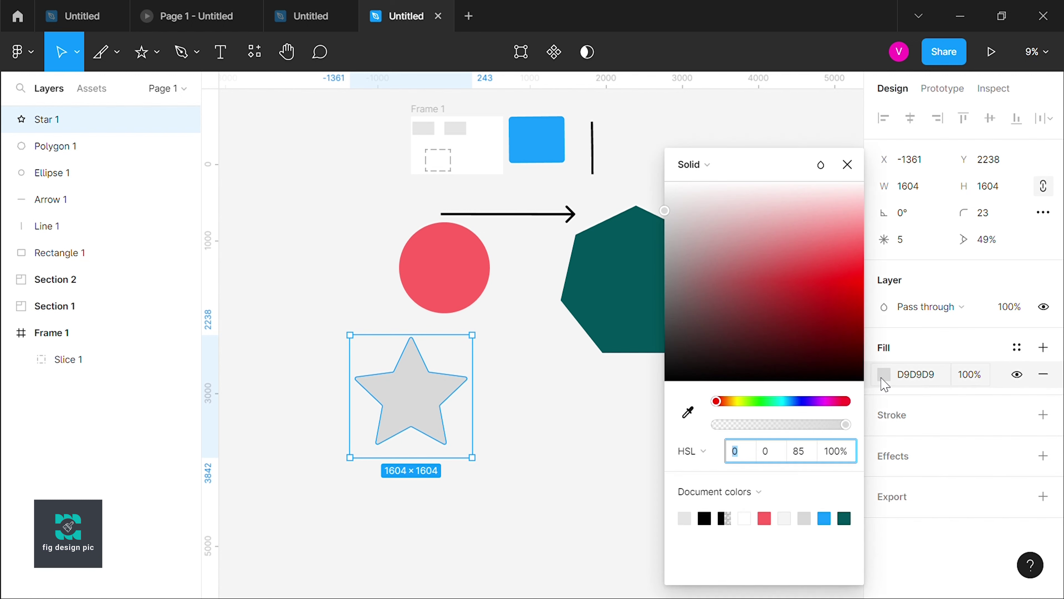
pyautogui.moveTo(843, 401); pyautogui.dragTo(836, 401)
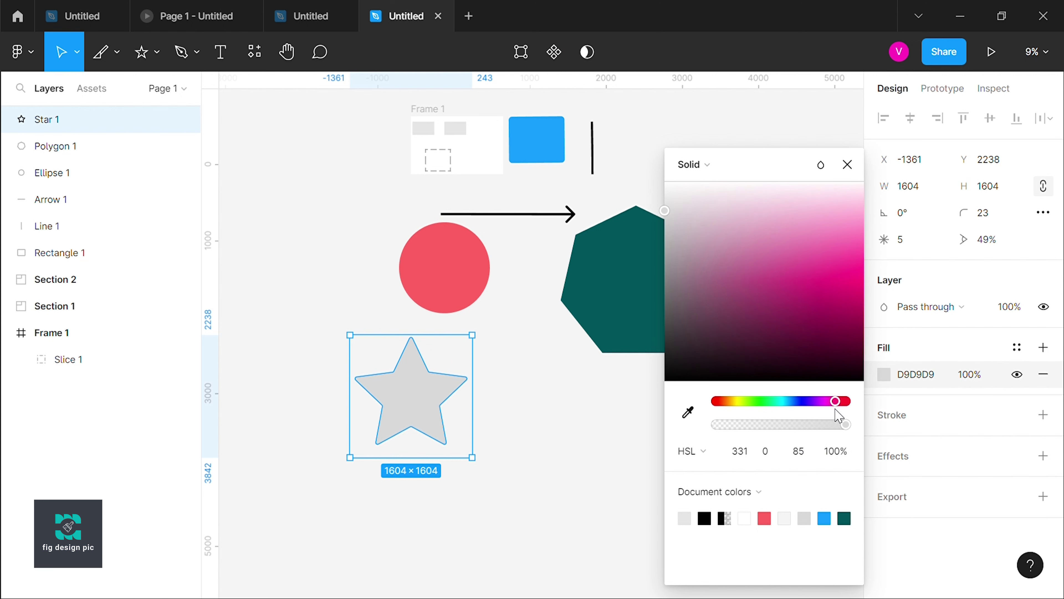
pyautogui.moveTo(848, 298)
pyautogui.mouseDown()
pyautogui.moveTo(889, 295)
pyautogui.moveTo(892, 313)
pyautogui.mouseUp()
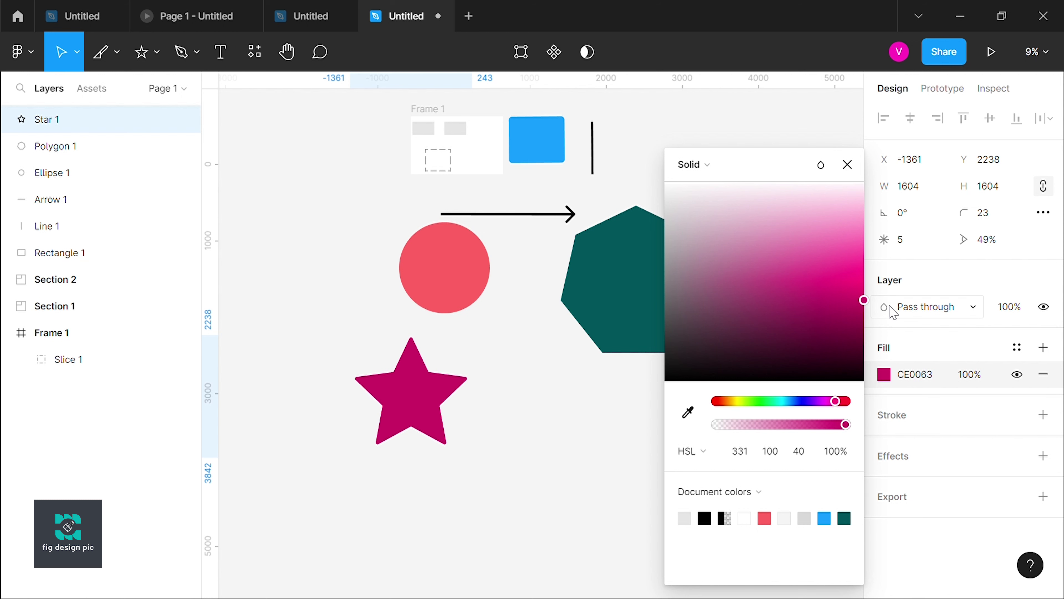
pyautogui.click(512, 479)
pyautogui.moveTo(419, 422); pyautogui.dragTo(447, 417)
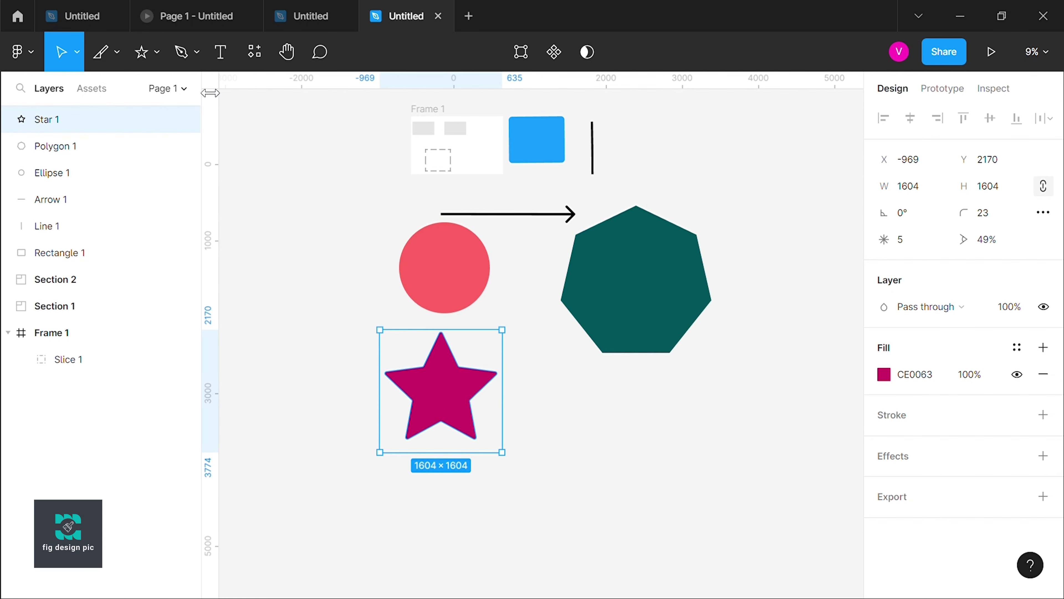
pyautogui.click(159, 53)
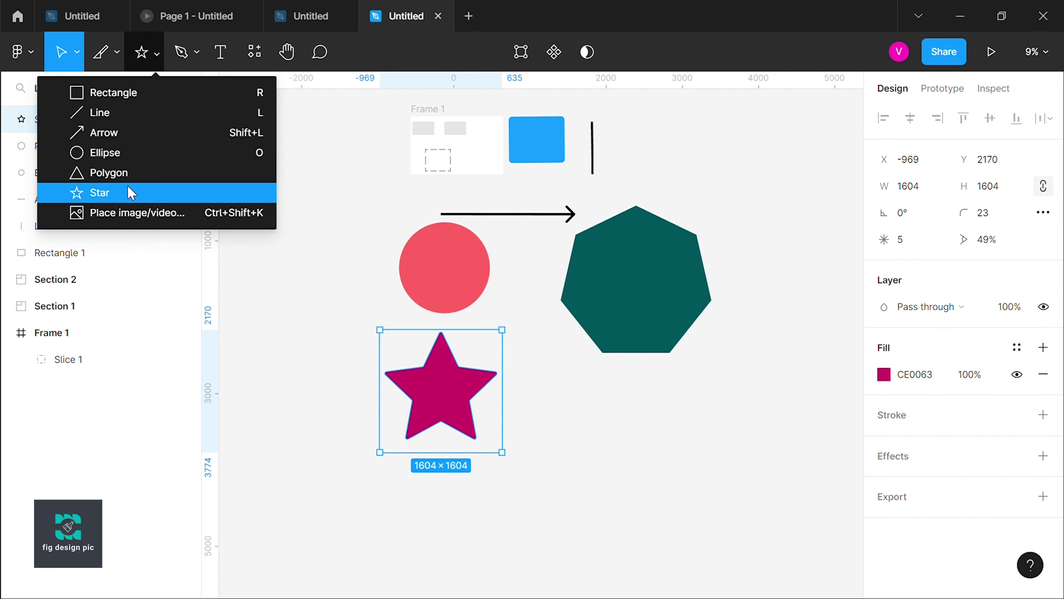
pyautogui.click(131, 213)
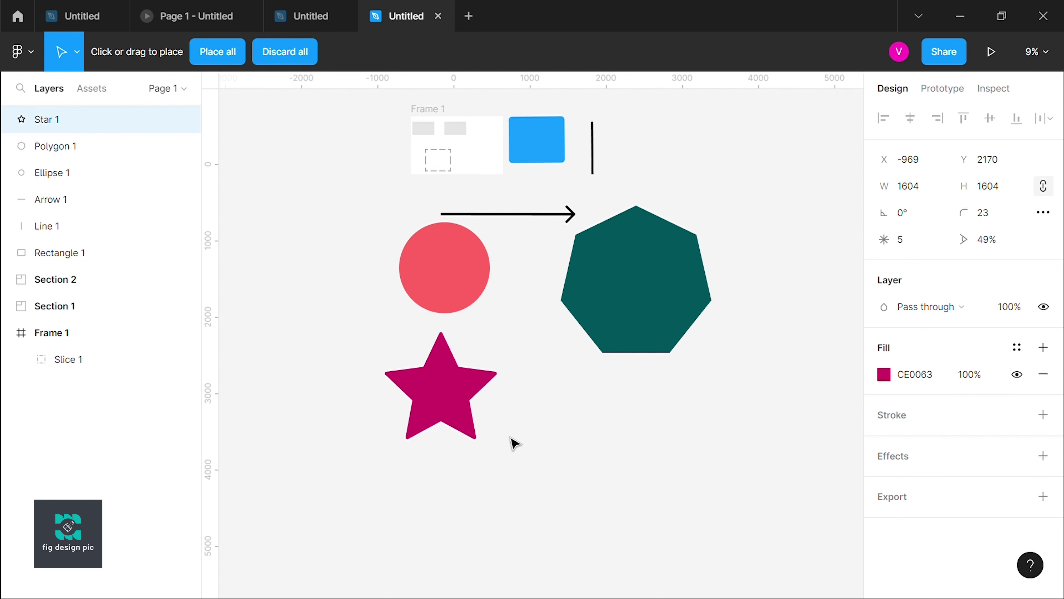
# Step: Place the 1280×720 YouTube thumbnail and boost its saturation in the image adjustments
pyautogui.click(565, 389)
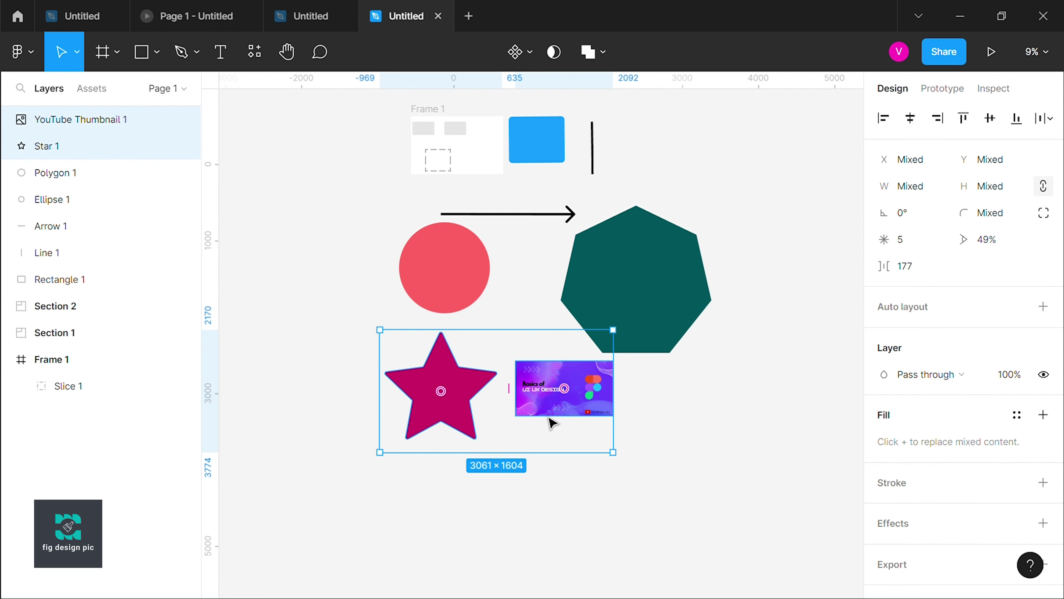
pyautogui.moveTo(593, 418); pyautogui.dragTo(625, 434)
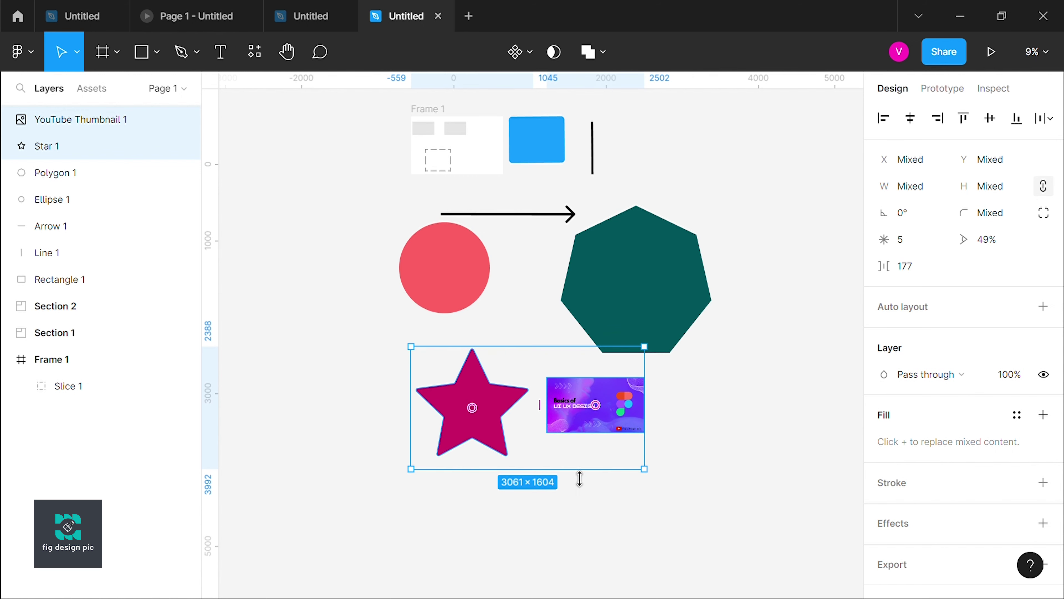
pyautogui.doubleClick(615, 423)
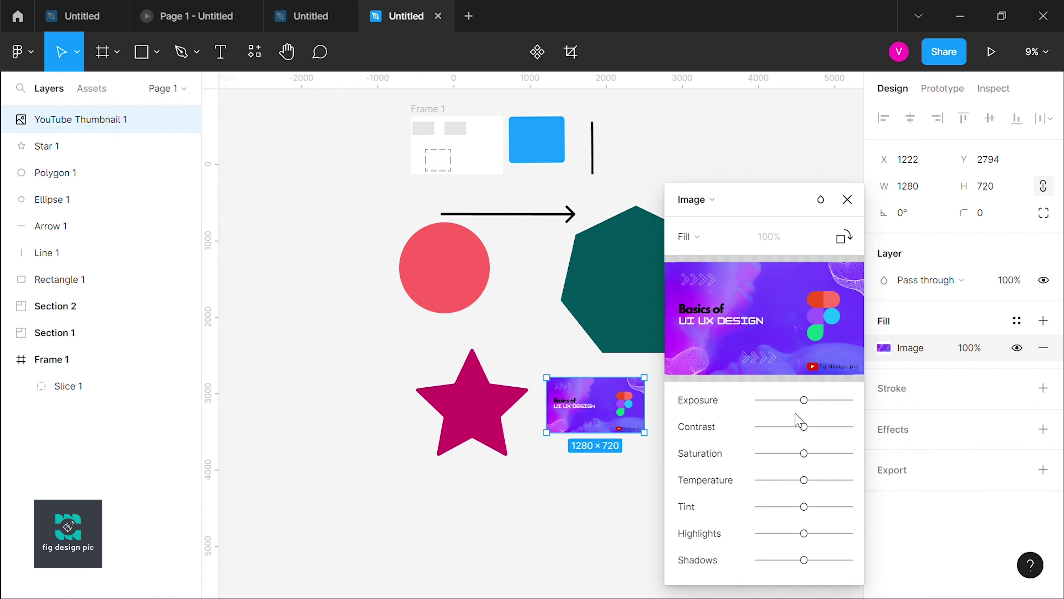
pyautogui.moveTo(804, 400)
pyautogui.mouseDown()
pyautogui.moveTo(780, 401)
pyautogui.moveTo(804, 402)
pyautogui.mouseUp()
pyautogui.scroll(2, 659, 440)
pyautogui.scroll(2, 655, 439)
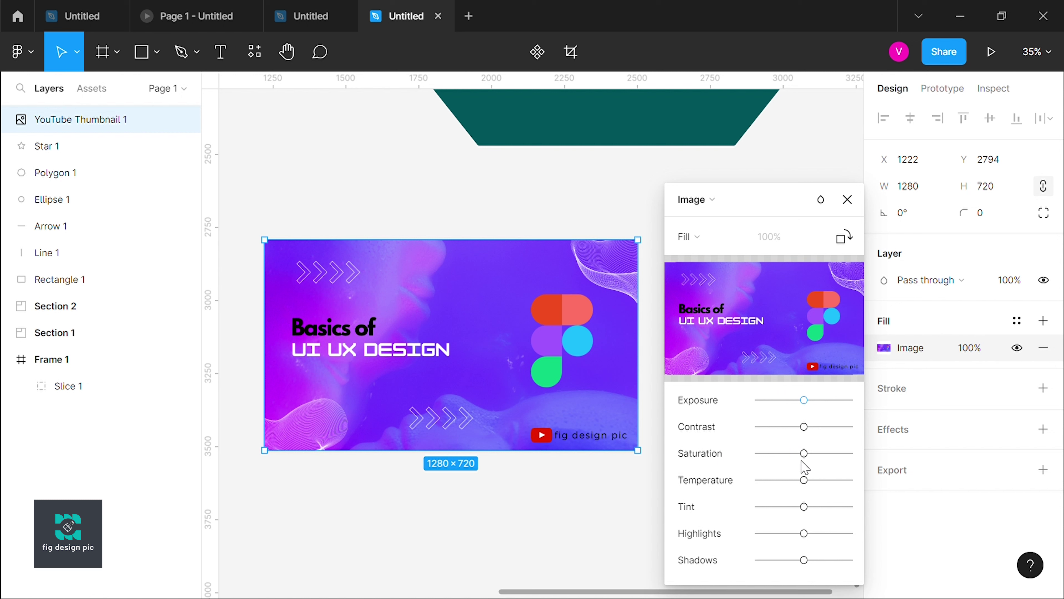
pyautogui.moveTo(819, 460)
pyautogui.mouseDown()
pyautogui.moveTo(835, 459)
pyautogui.moveTo(806, 475)
pyautogui.mouseUp()
pyautogui.click(847, 200)
# Step: Move the thumbnail up-left beside the star to X 1115, Y 2761
pyautogui.keyDown('ctrl'); pyautogui.scroll(-5, 656, 294); pyautogui.keyUp('ctrl')
pyautogui.keyDown('ctrl'); pyautogui.scroll(-2, 632, 313); pyautogui.keyUp('ctrl')
pyautogui.moveTo(645, 303); pyautogui.dragTo(636, 300)
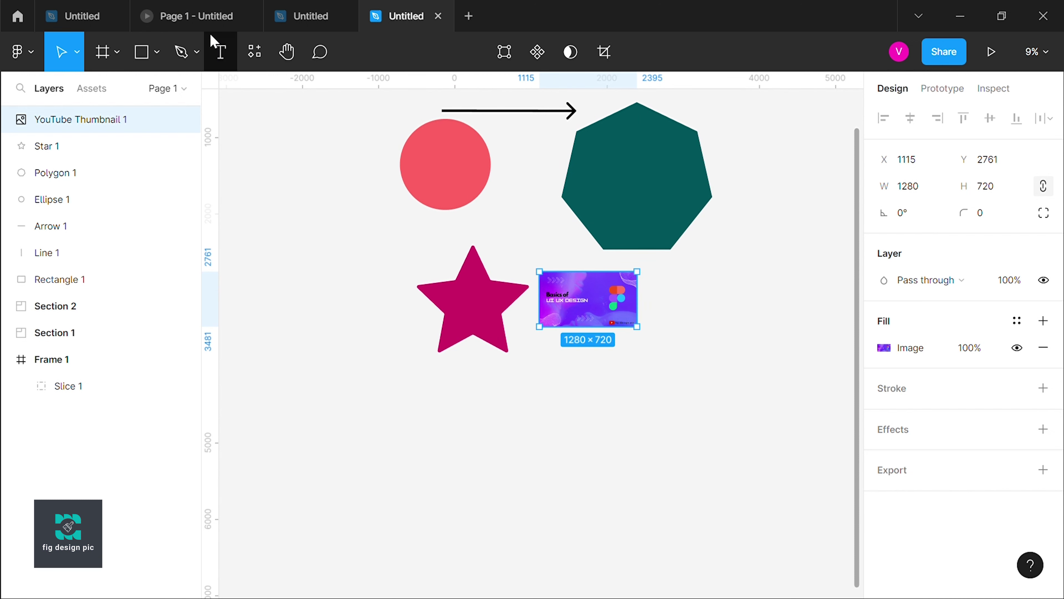
# Step: Draw a closed triangle with the Pen tool on the heptagon's lower-right corners
pyautogui.click(197, 53)
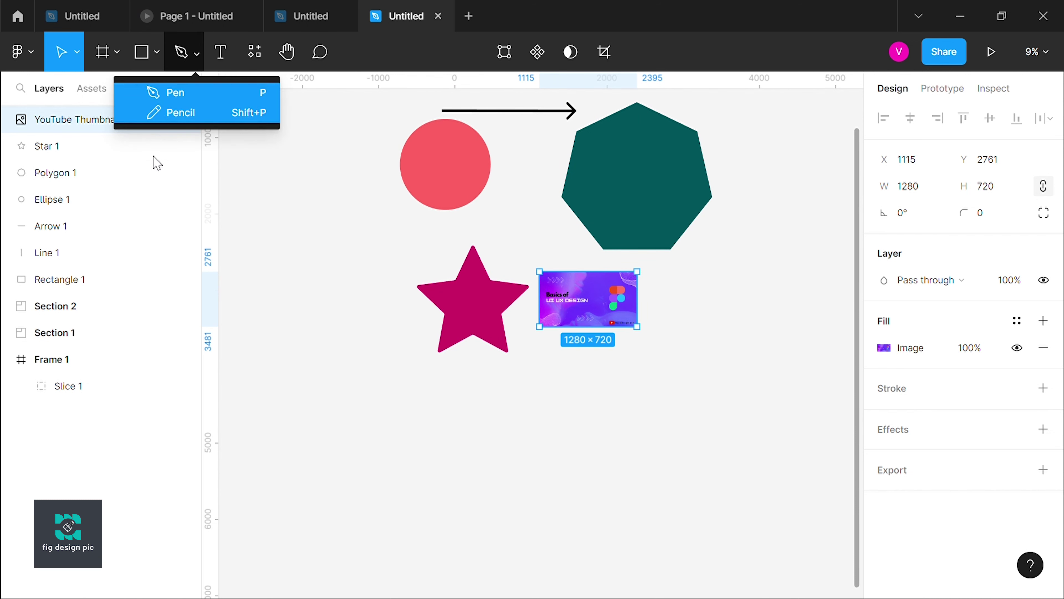
pyautogui.click(182, 96)
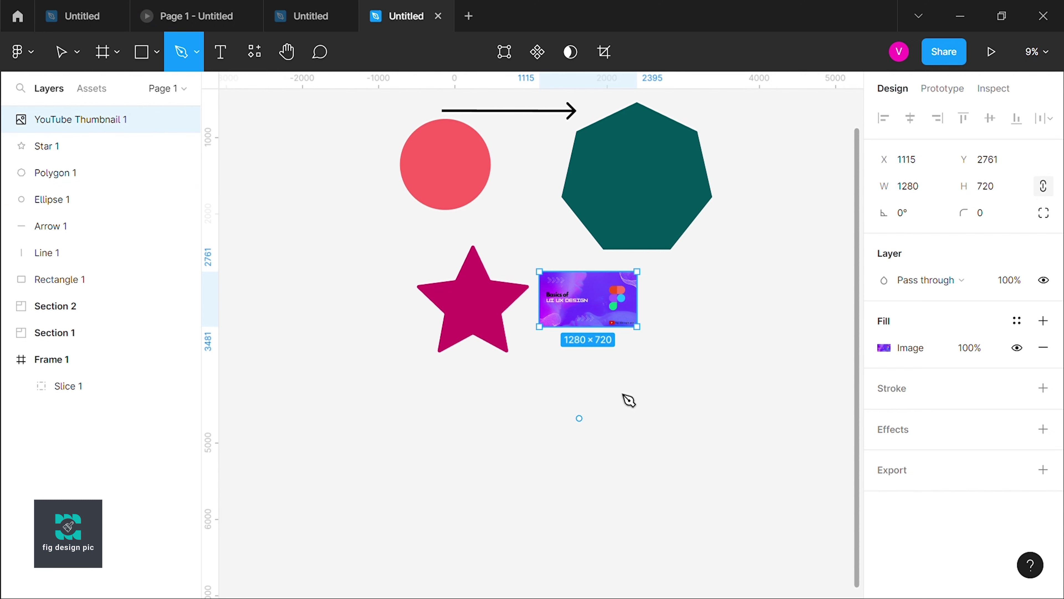
pyautogui.click(670, 250)
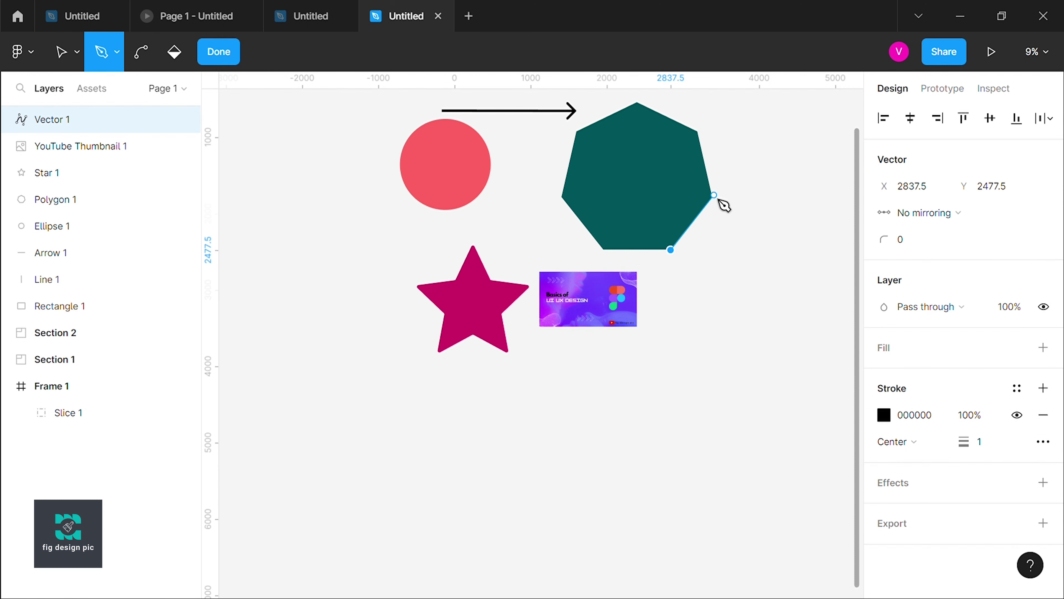
pyautogui.click(713, 194)
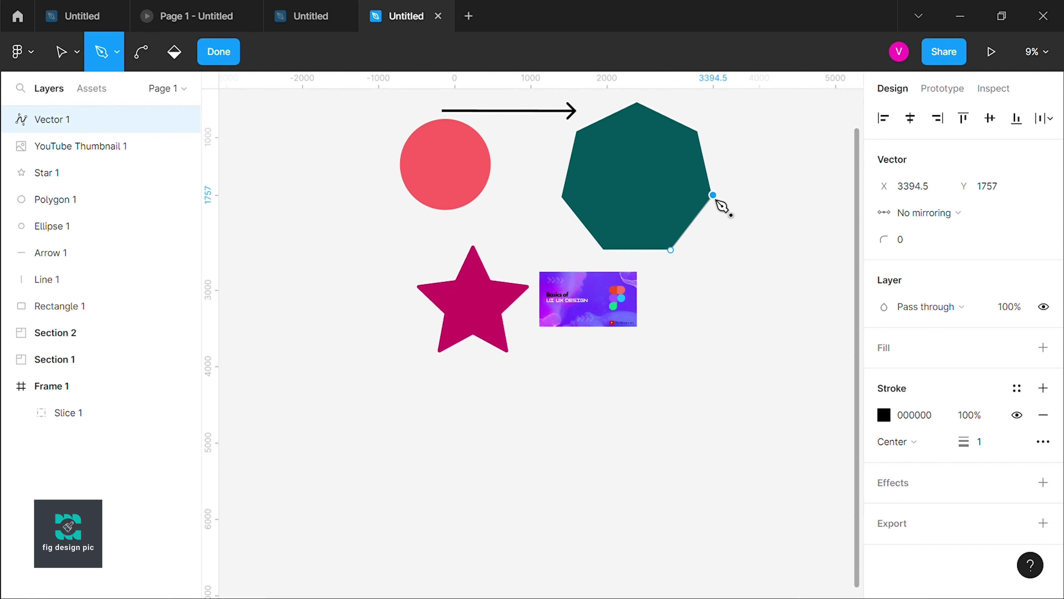
pyautogui.click(650, 179)
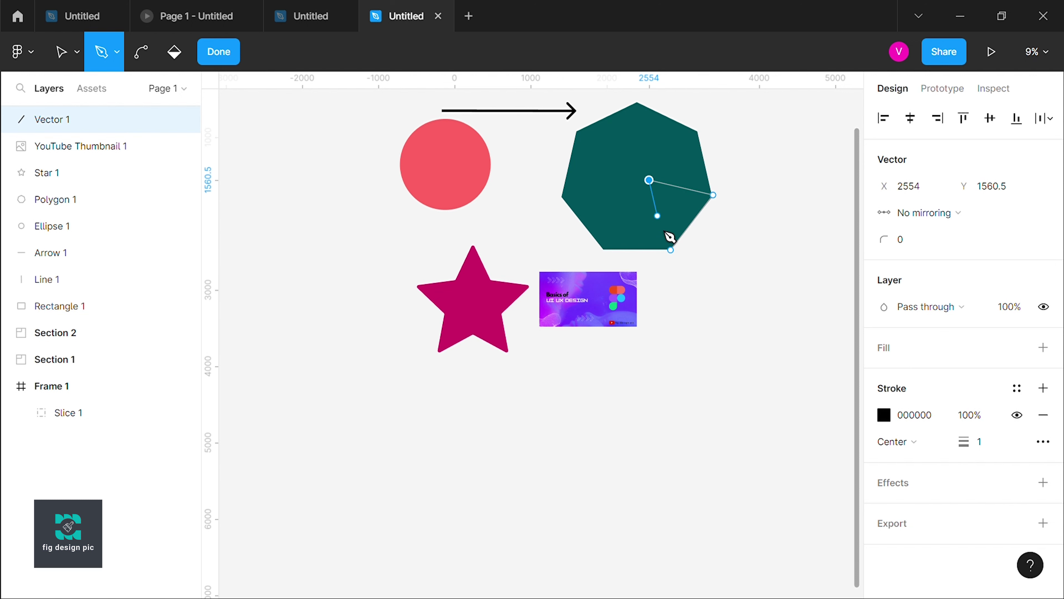
pyautogui.click(671, 250)
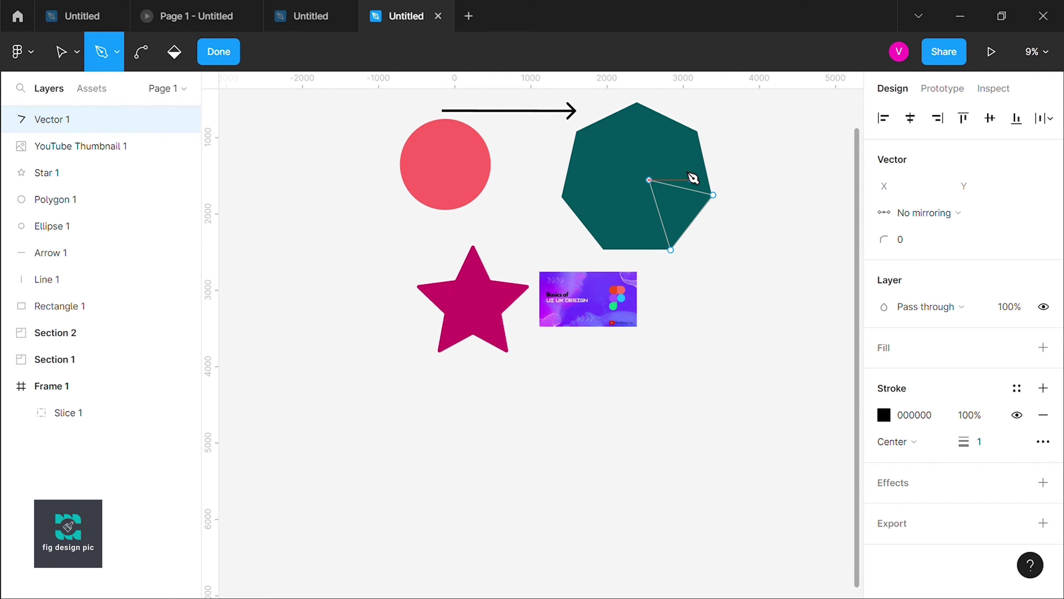
# Step: Add two more points below the triangle, finish Vector 1, and return to Move
pyautogui.click(786, 300)
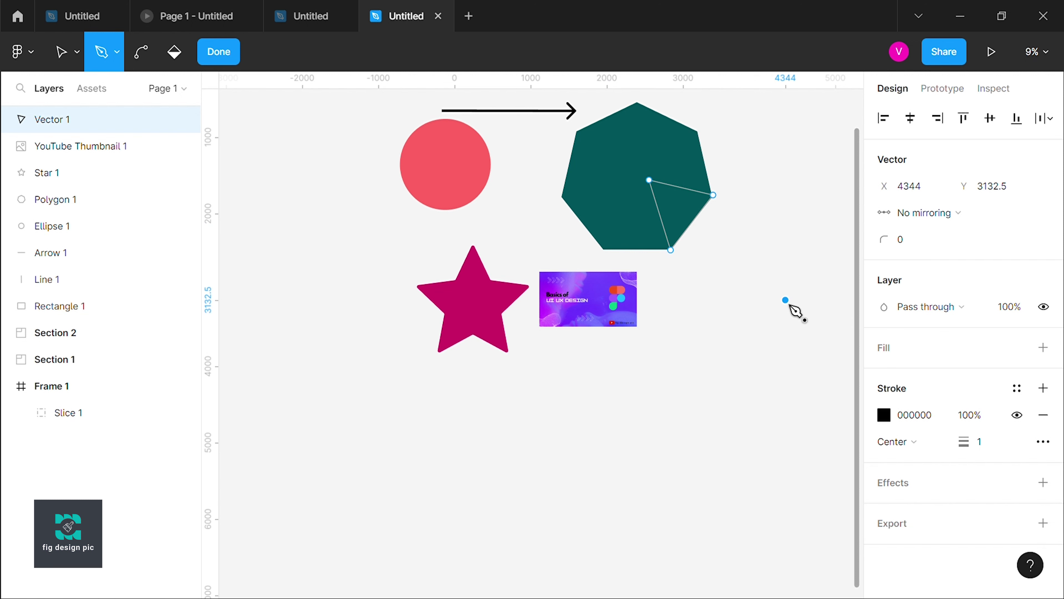
pyautogui.click(759, 306)
pyautogui.press('Return')
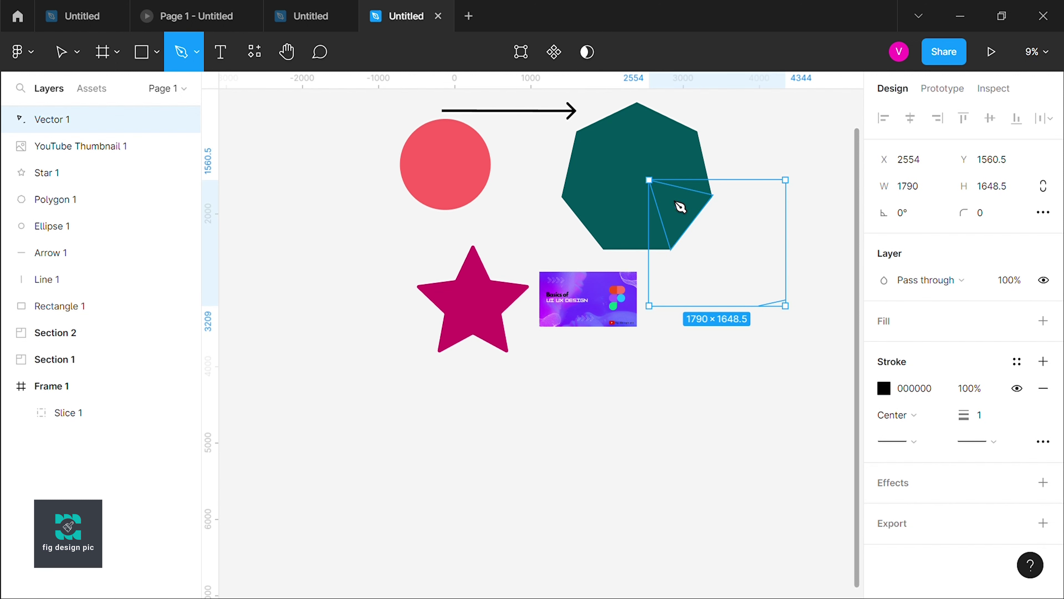
pyautogui.click(87, 60)
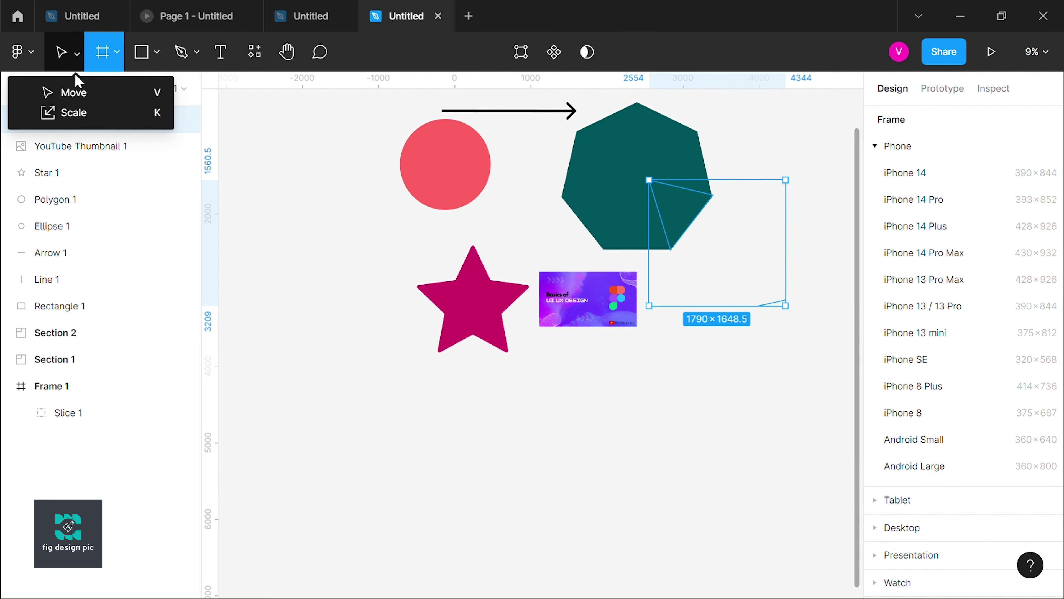
pyautogui.click(80, 93)
# Step: Move the triangle right of the thumbnail and give it a bright yellow ECFF13 fill
pyautogui.moveTo(686, 211)
pyautogui.mouseDown()
pyautogui.moveTo(731, 231)
pyautogui.moveTo(728, 316)
pyautogui.mouseUp()
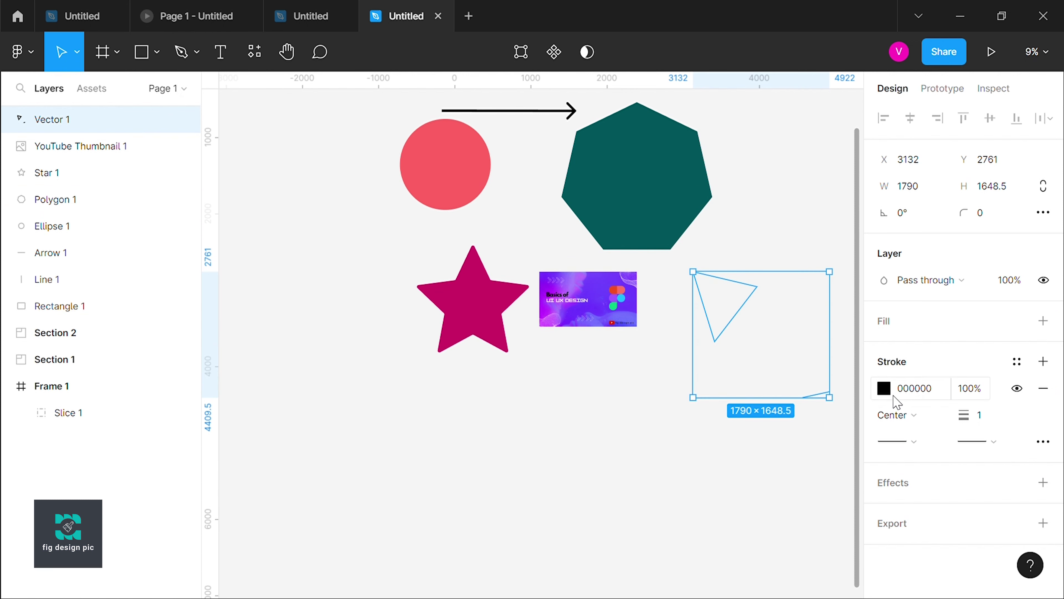
pyautogui.click(1043, 320)
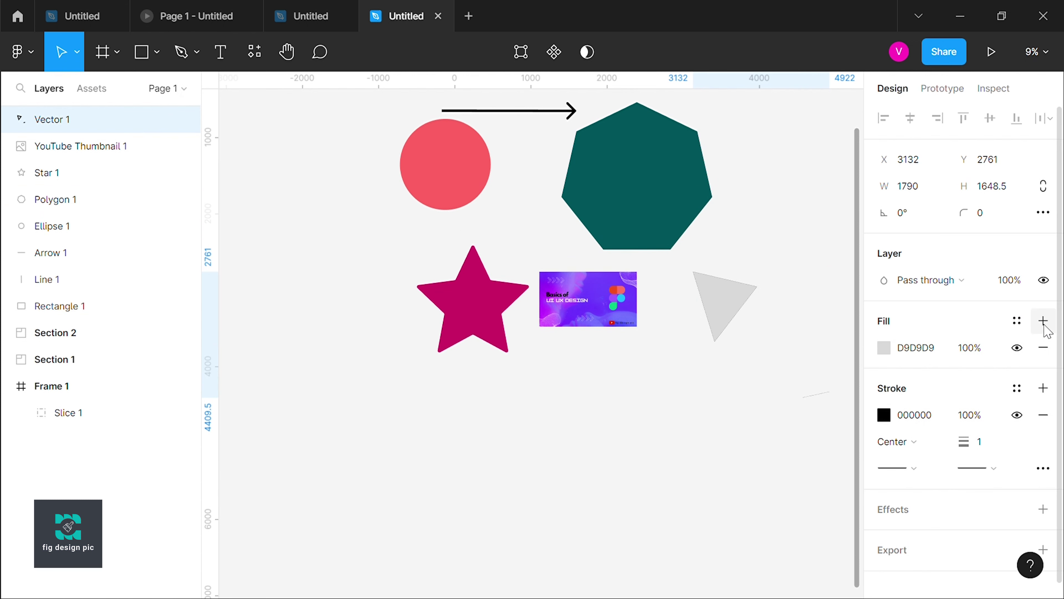
pyautogui.click(884, 348)
pyautogui.moveTo(815, 340)
pyautogui.mouseDown()
pyautogui.moveTo(828, 299)
pyautogui.moveTo(827, 362)
pyautogui.mouseUp()
pyautogui.click(805, 402)
pyautogui.moveTo(807, 407); pyautogui.dragTo(740, 416)
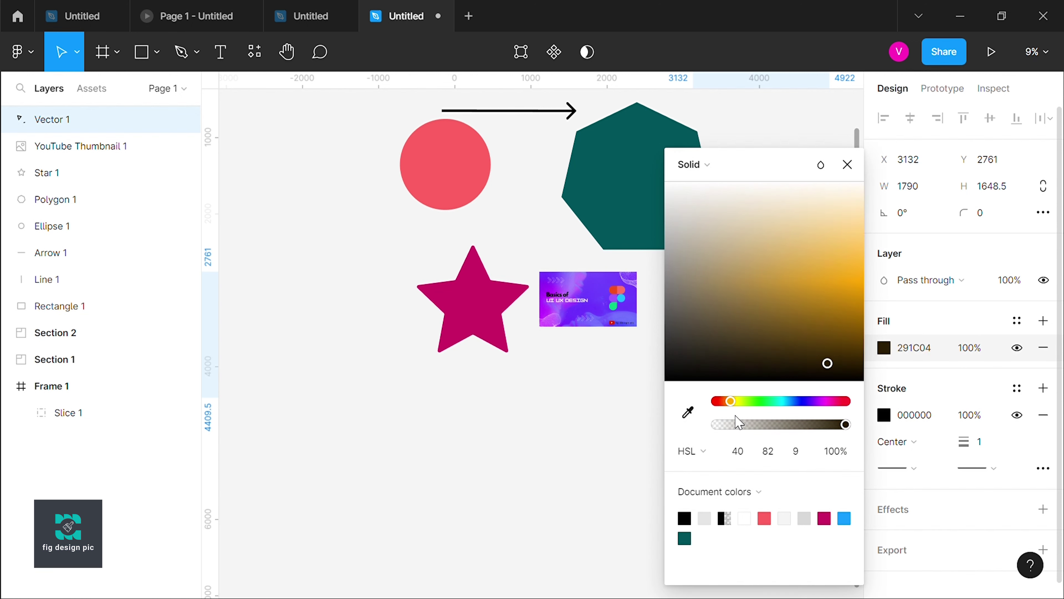
pyautogui.moveTo(805, 288); pyautogui.dragTo(848, 183)
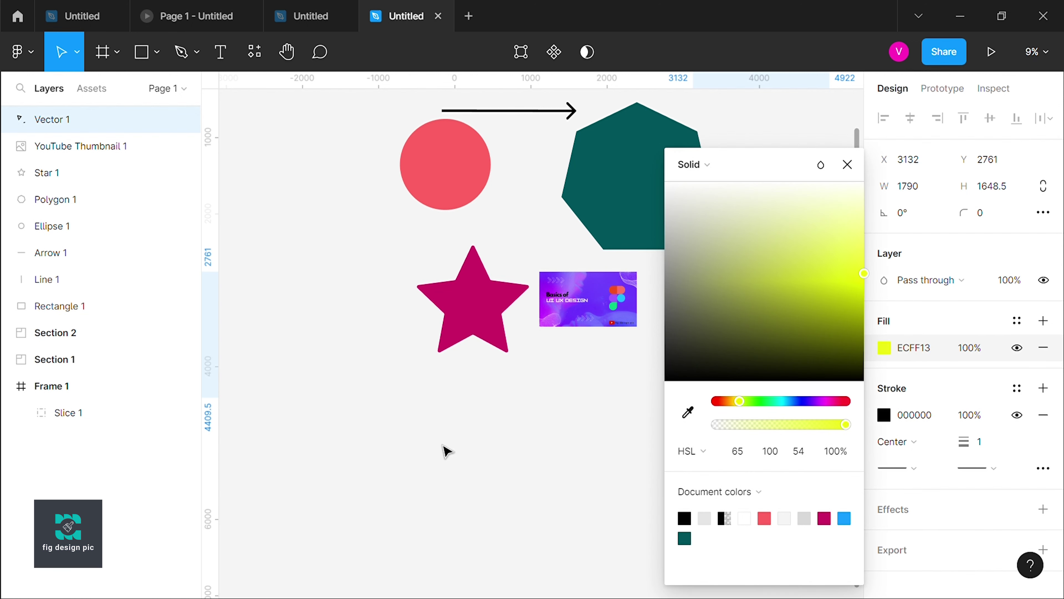
pyautogui.click(444, 447)
# Step: Nudge the yellow triangle slightly left and down
pyautogui.click(731, 320)
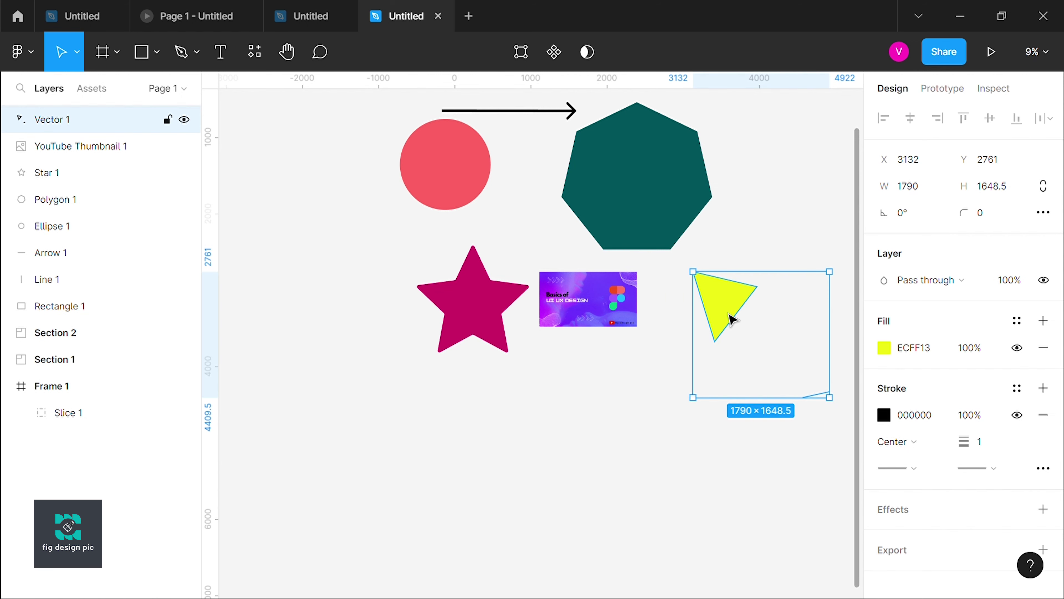
pyautogui.moveTo(731, 321); pyautogui.dragTo(725, 333)
pyautogui.scroll(2, 687, 259)
pyautogui.scroll(5, 689, 260)
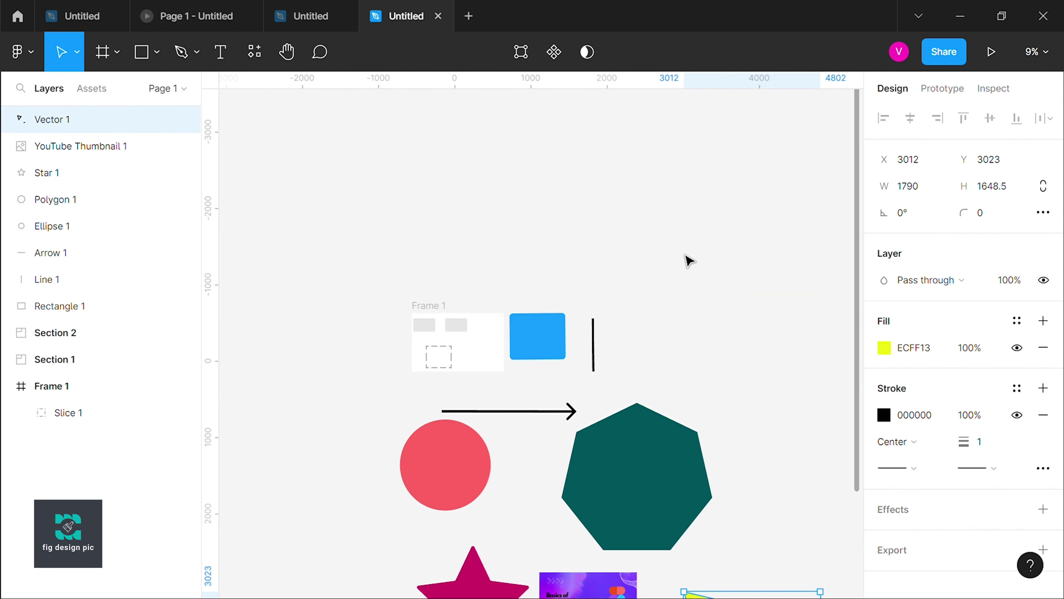
pyautogui.scroll(-5, 688, 260)
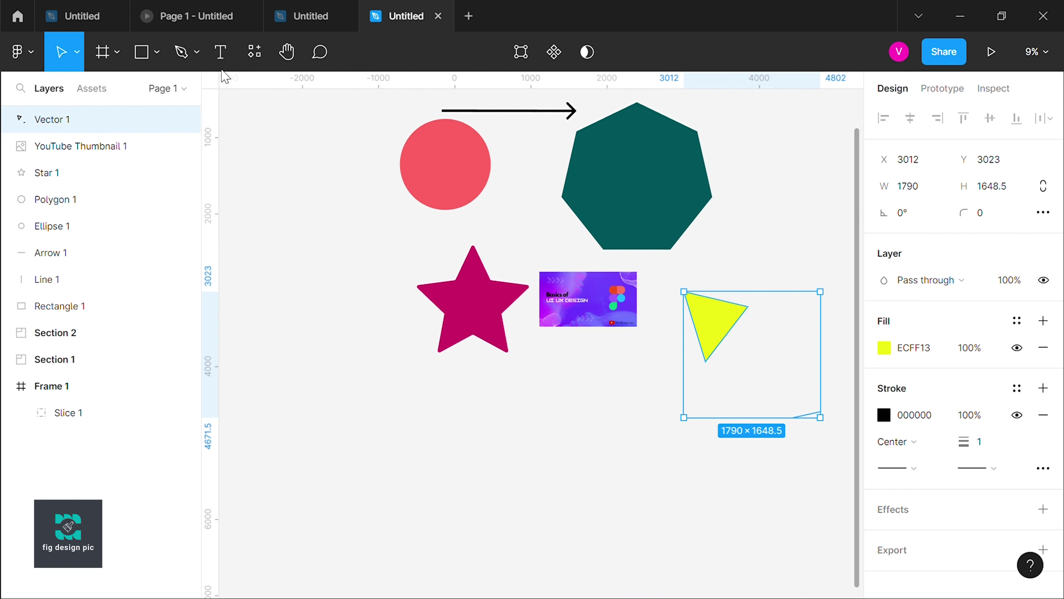
# Step: Move the yellow triangle up and to the right, to X 3219, Y 2657
pyautogui.click(197, 52)
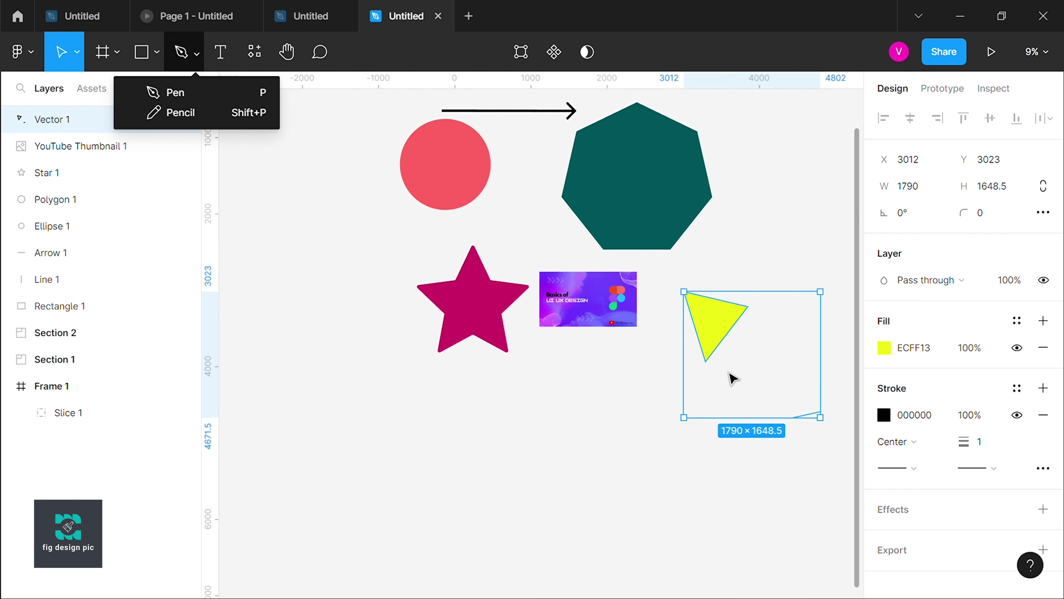
pyautogui.moveTo(720, 333); pyautogui.dragTo(735, 306)
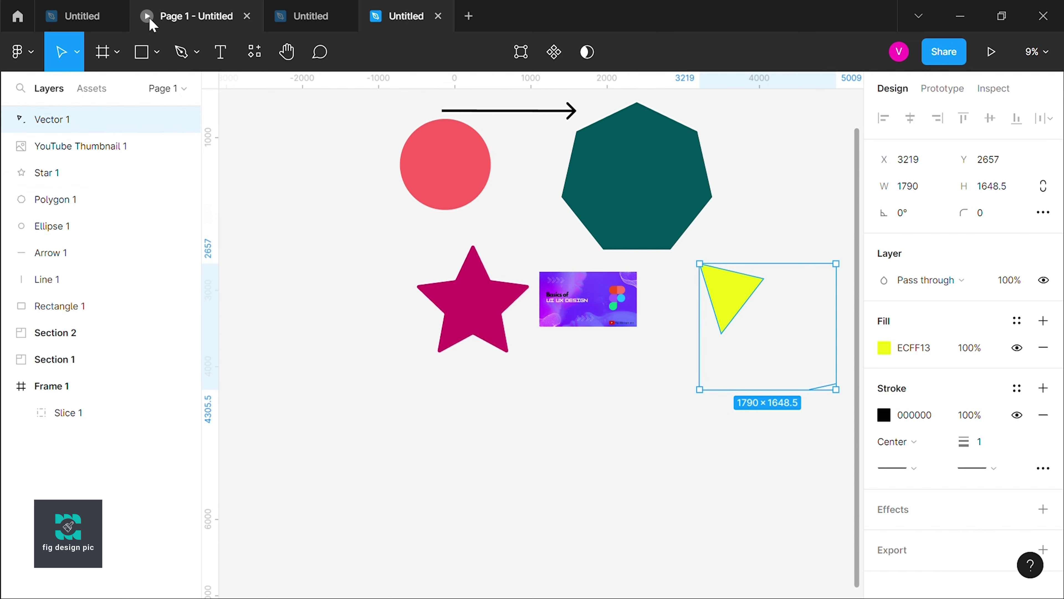
pyautogui.click(195, 62)
pyautogui.click(162, 91)
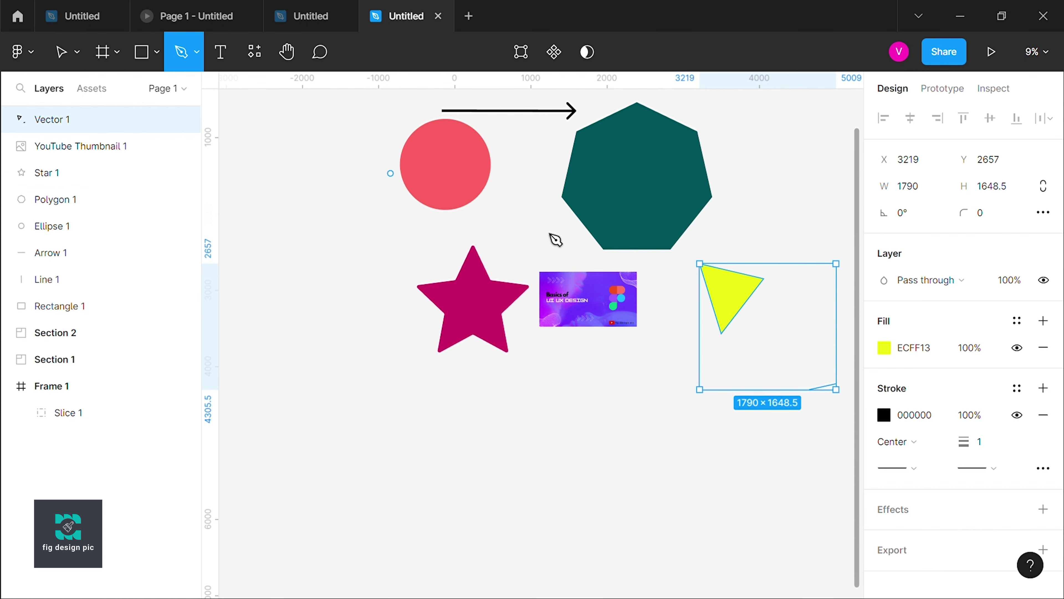
pyautogui.press('Escape')
# Step: Discard a single-point Pen path and switch to the Pencil tool
pyautogui.click(740, 295)
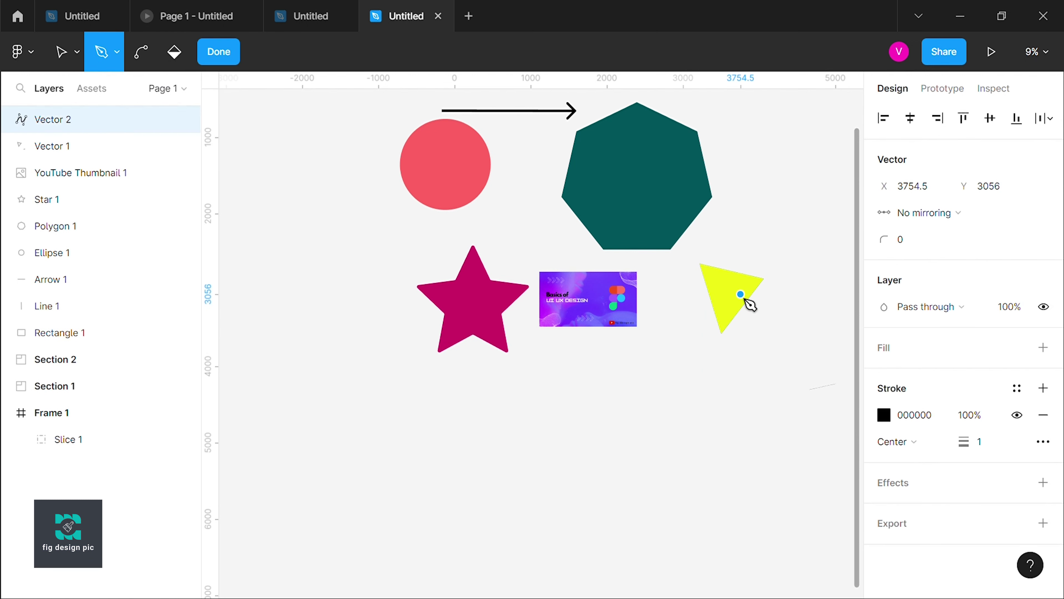
pyautogui.press('Escape')
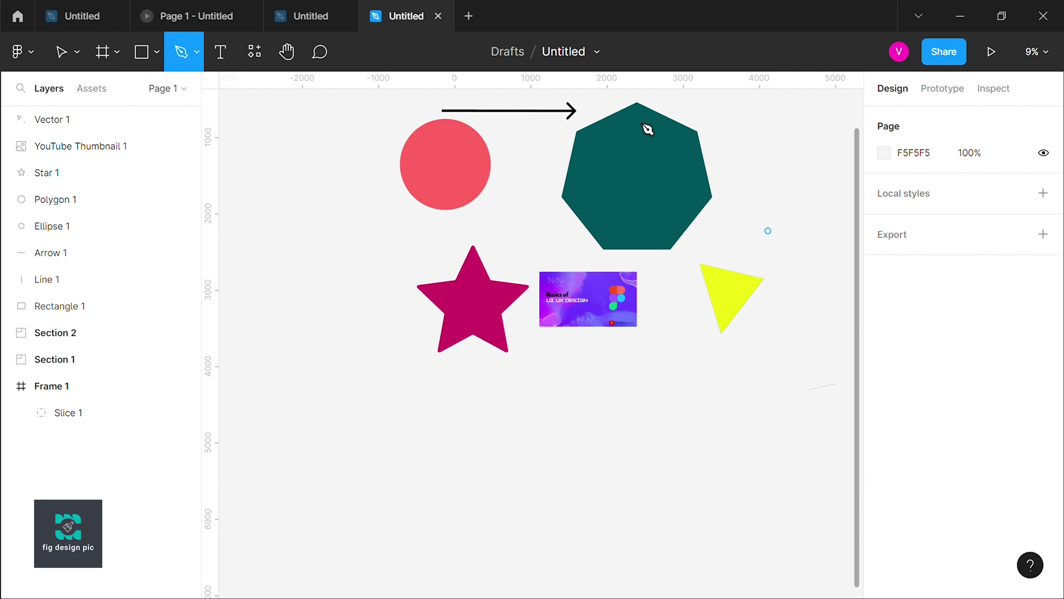
pyautogui.click(200, 55)
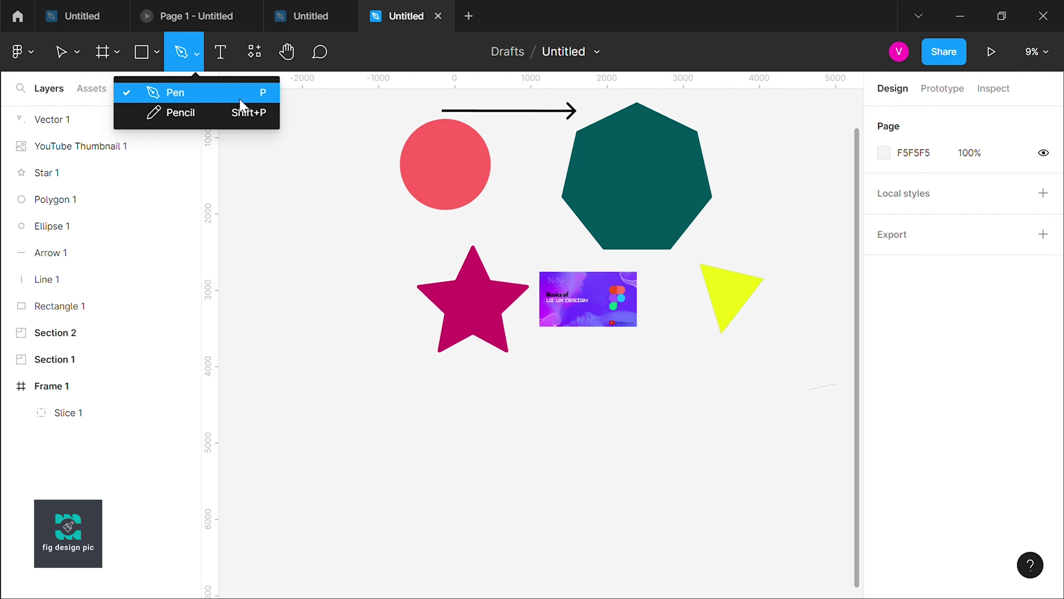
pyautogui.click(233, 112)
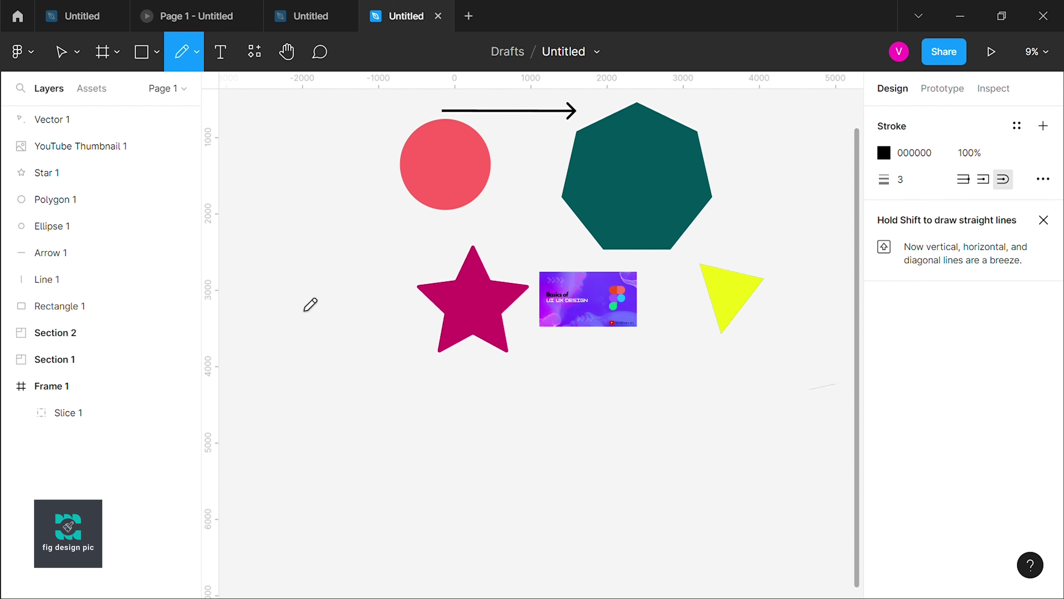
# Step: Pencil-sketch zigzag Vector 2 left of the star and boxy Vector 3 below it
pyautogui.moveTo(311, 353); pyautogui.dragTo(344, 353)
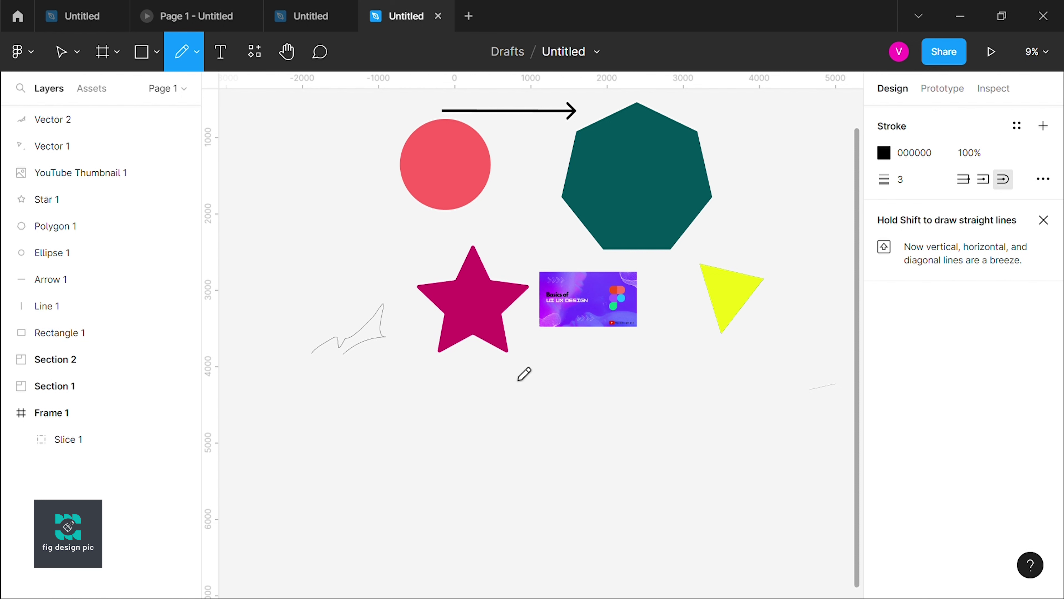
pyautogui.moveTo(512, 365); pyautogui.dragTo(518, 398)
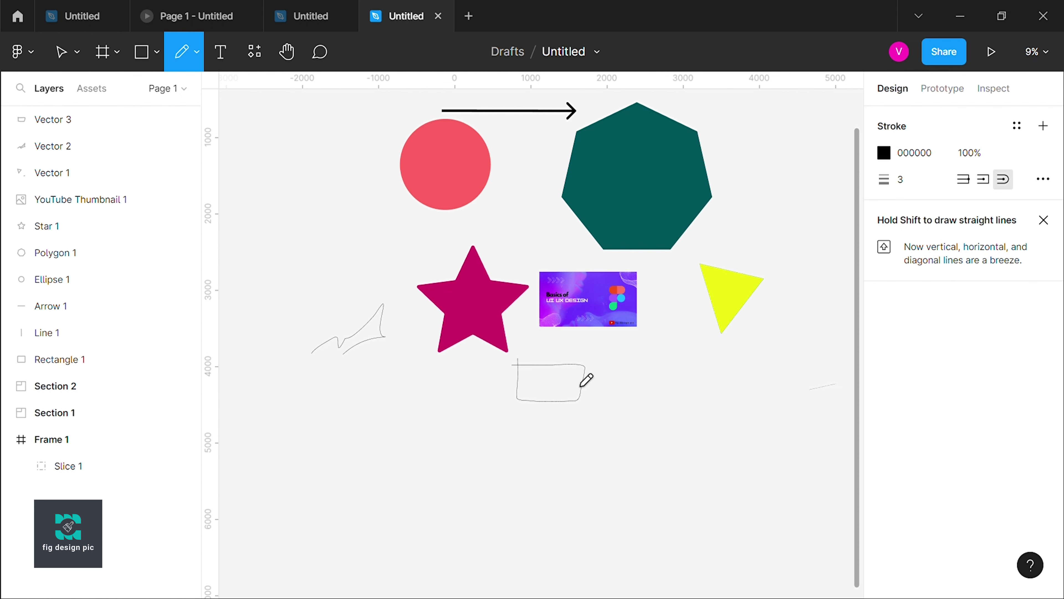
pyautogui.click(226, 52)
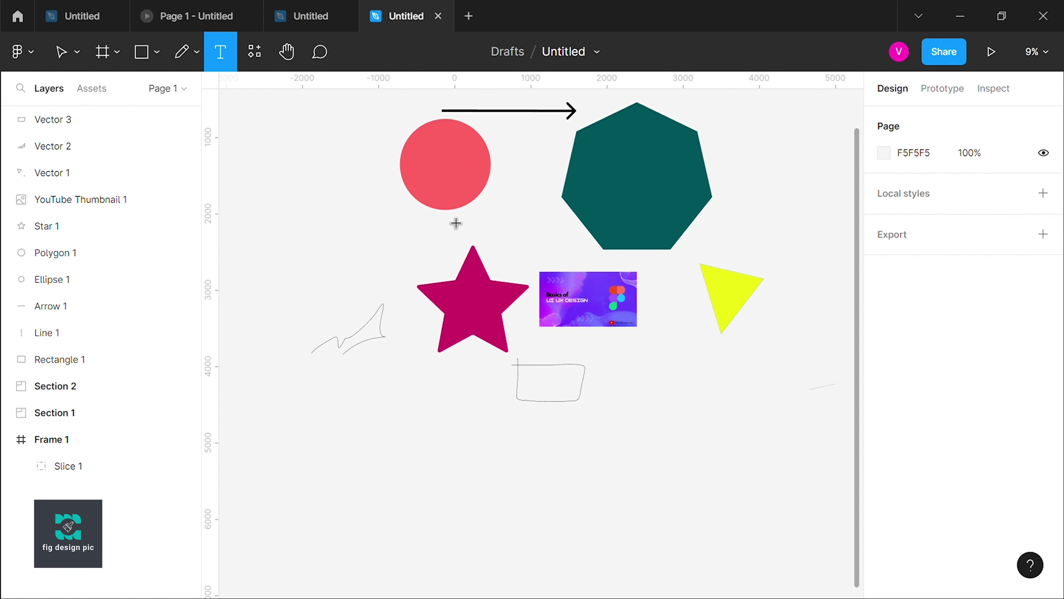
# Step: Place a text box above Frame 1, then discard the empty text layer
pyautogui.scroll(5, 475, 206)
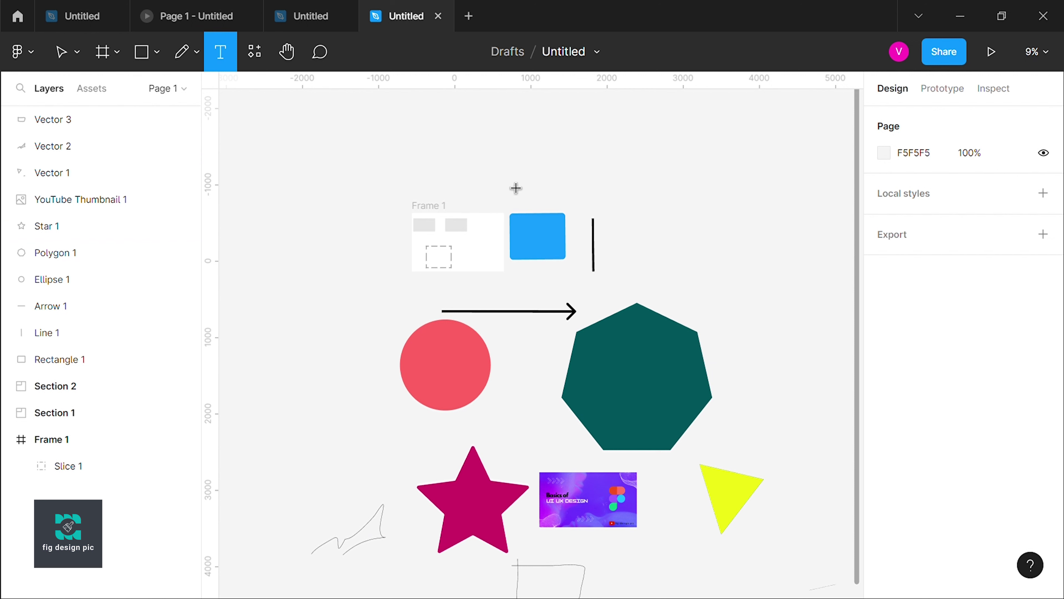
pyautogui.scroll(-5, 612, 291)
pyautogui.scroll(-3, 422, 332)
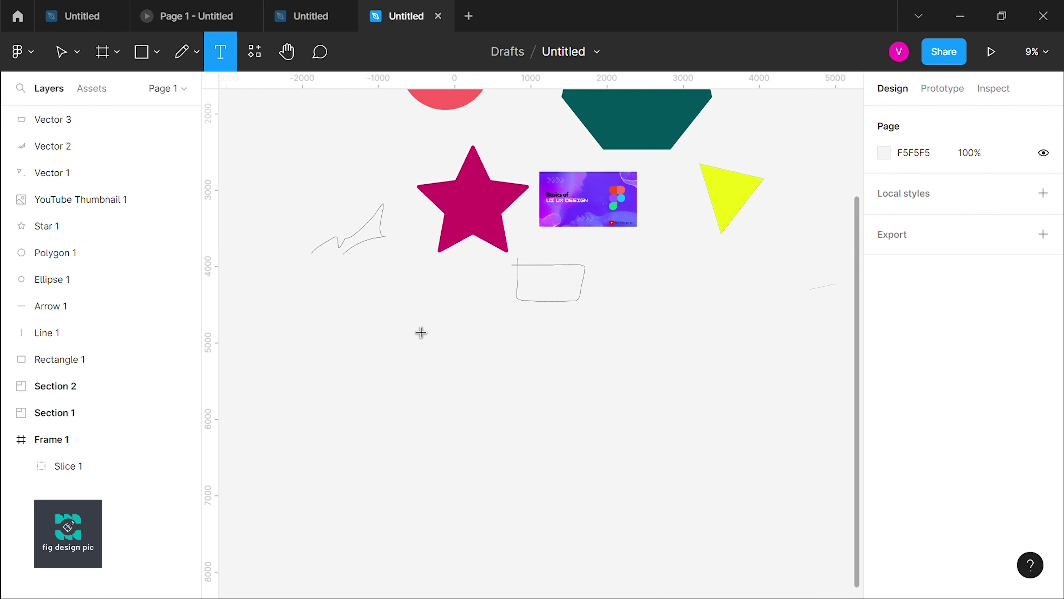
pyautogui.scroll(8, 376, 285)
pyautogui.scroll(3, 480, 288)
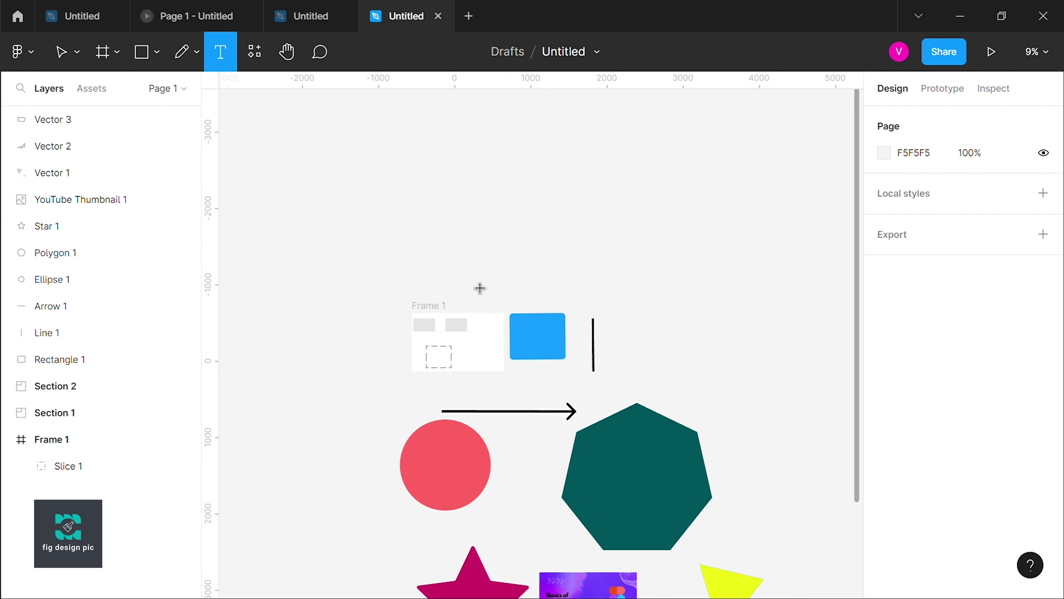
pyautogui.click(448, 260)
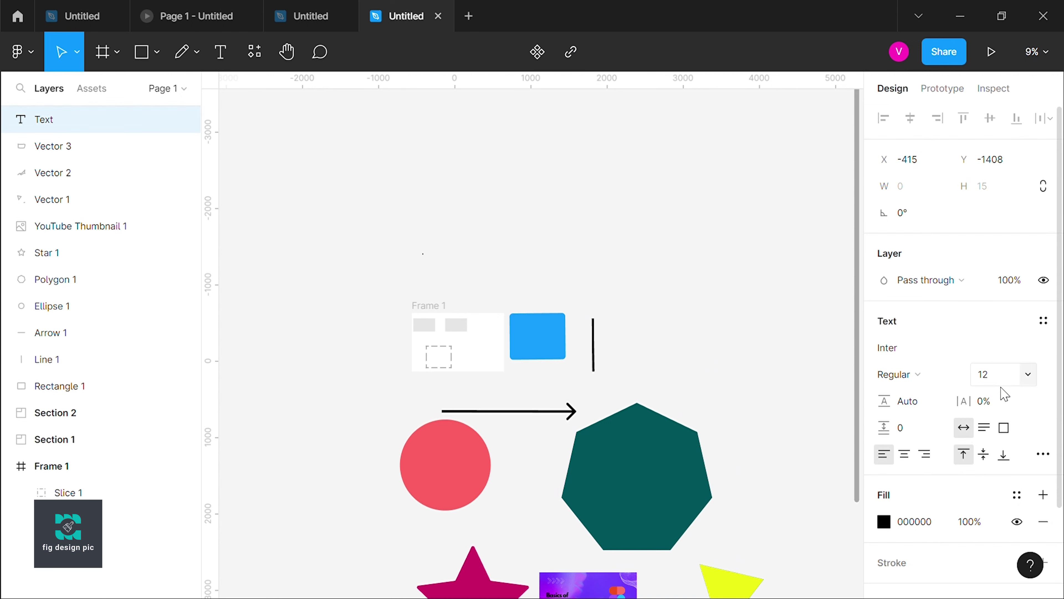
pyautogui.click(1028, 375)
pyautogui.click(452, 282)
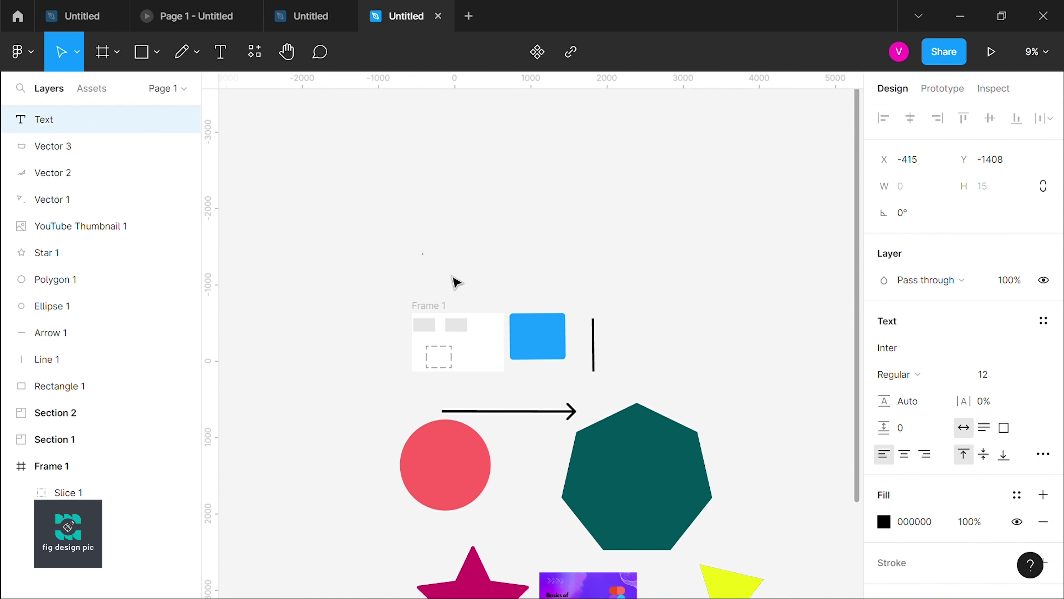
pyautogui.click(426, 266)
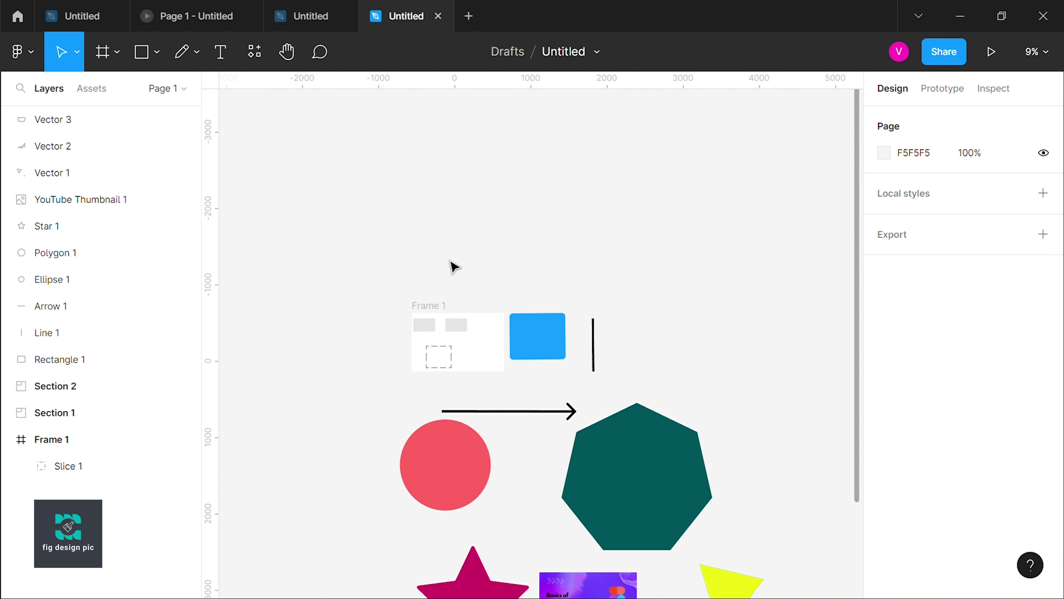
# Step: Create a 'UI DESIGN' text layer above Frame 1 and nudge it right
pyautogui.click(220, 52)
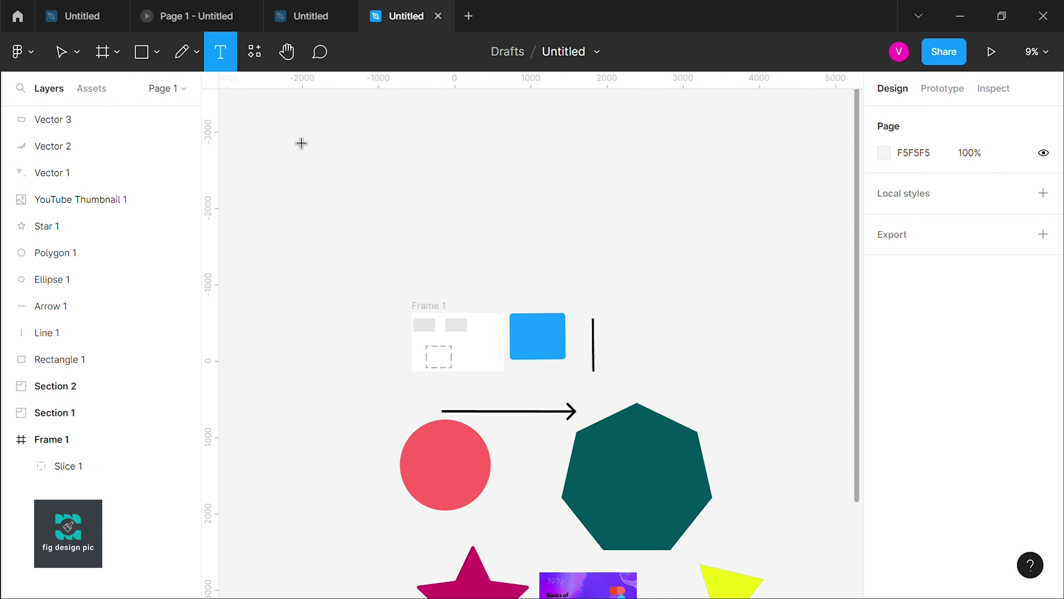
pyautogui.click(438, 256)
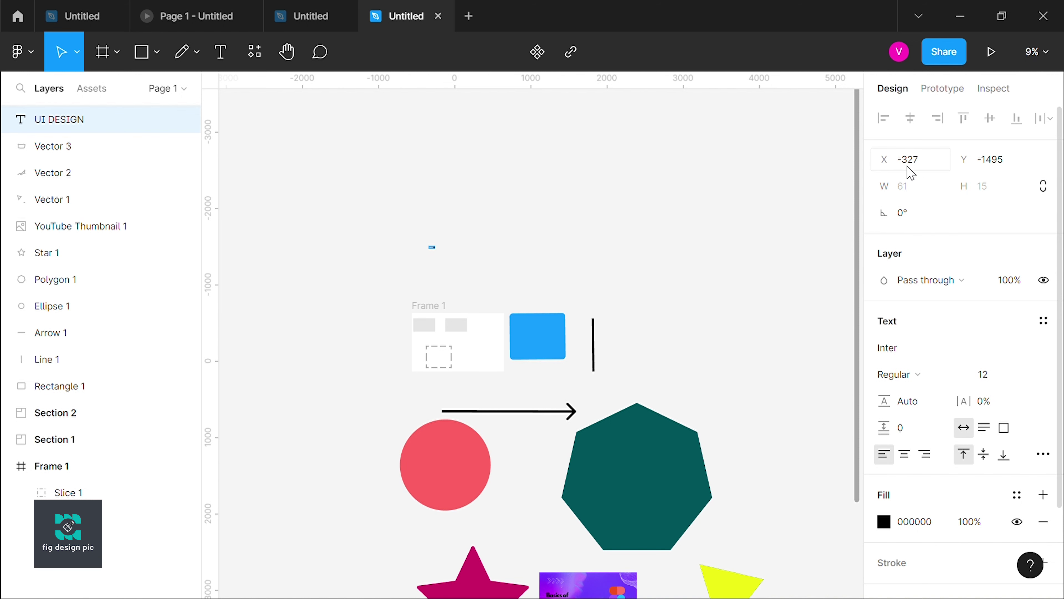
pyautogui.moveTo(890, 162)
pyautogui.mouseDown()
pyautogui.moveTo(950, 160)
pyautogui.moveTo(911, 163)
pyautogui.mouseUp()
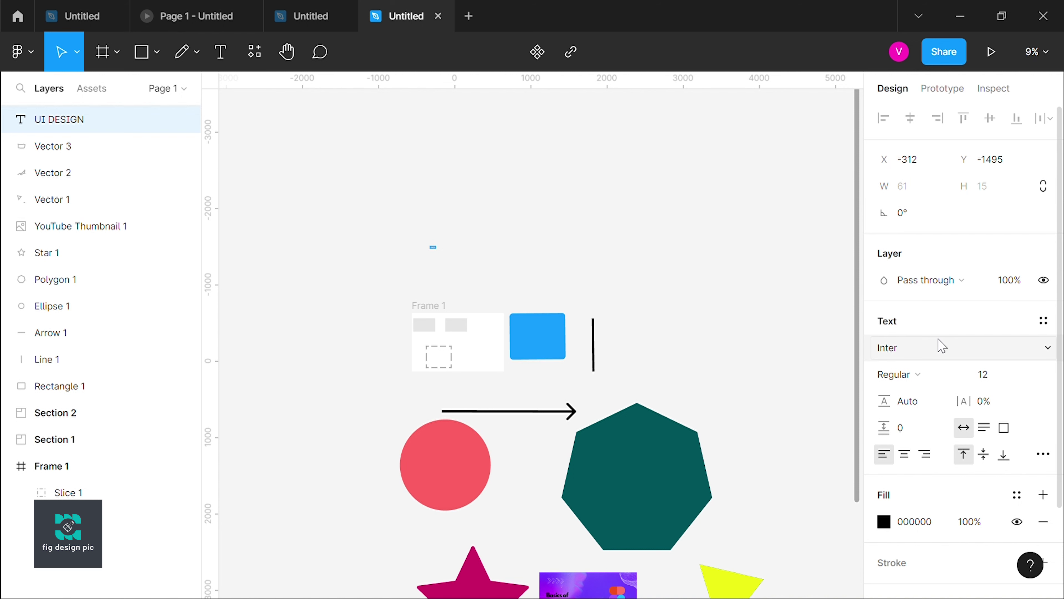
# Step: Switch the UI DESIGN text to the Irish Grover font, trying sizes 20 then 128
pyautogui.click(1042, 353)
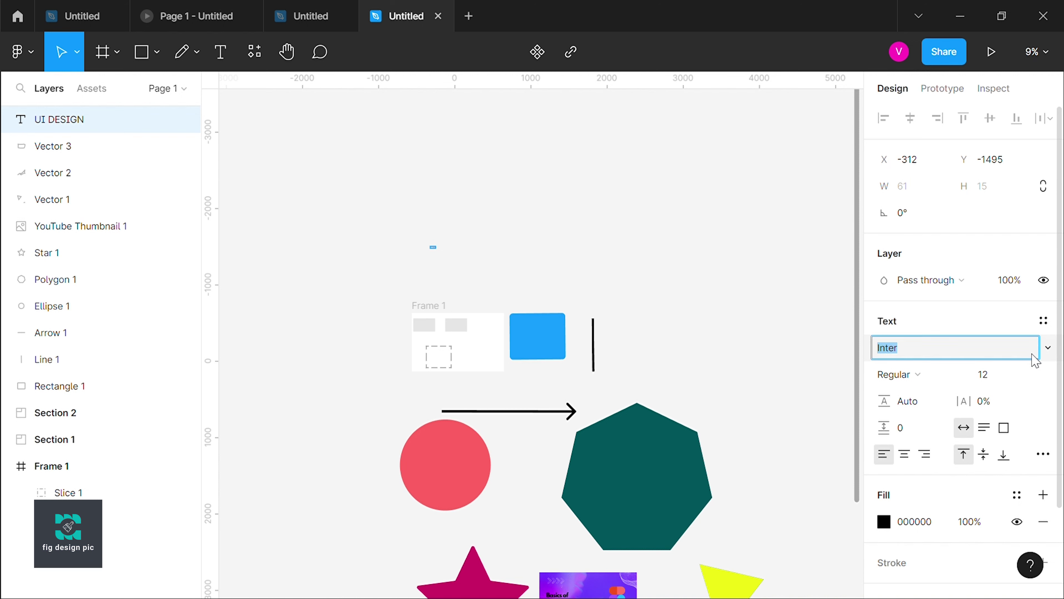
pyautogui.click(1050, 351)
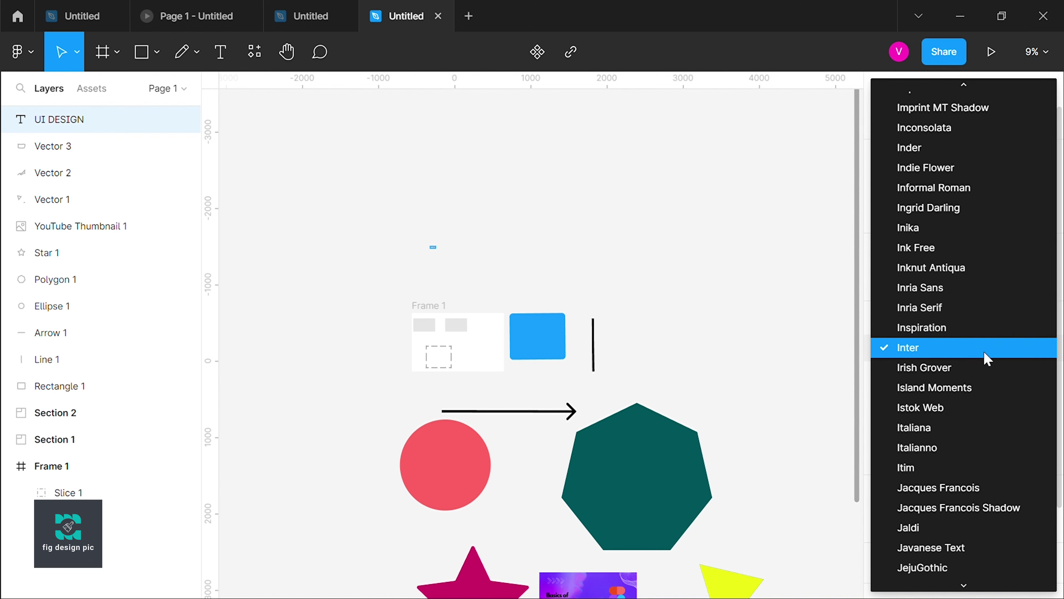
pyautogui.click(985, 366)
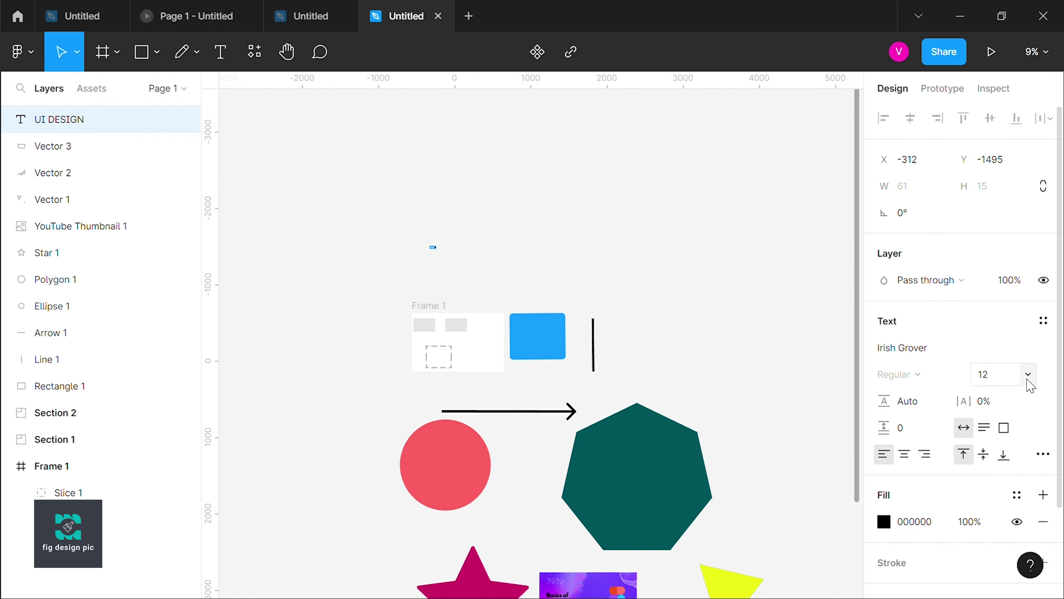
pyautogui.click(1028, 381)
pyautogui.click(1018, 412)
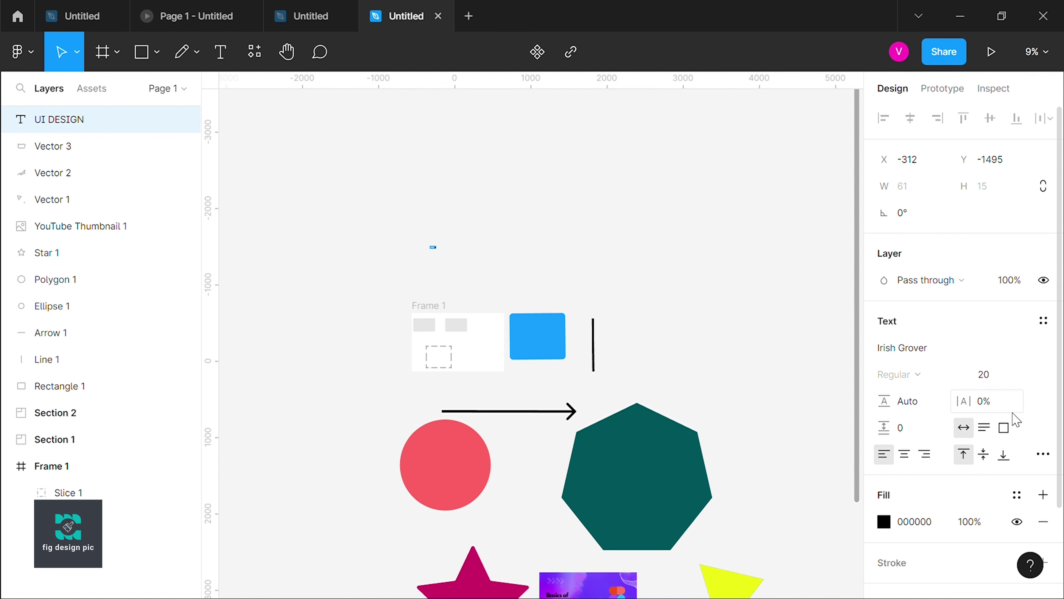
pyautogui.click(1035, 381)
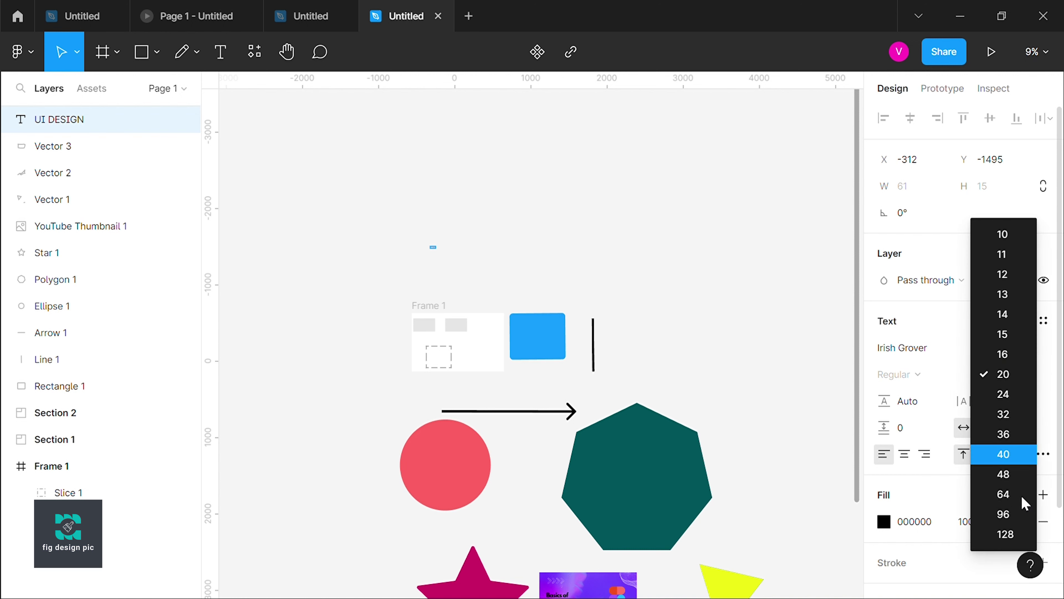
pyautogui.click(1026, 534)
pyautogui.press('Escape')
# Step: Reselect the UI DESIGN text and apply font size 128
pyautogui.click(461, 273)
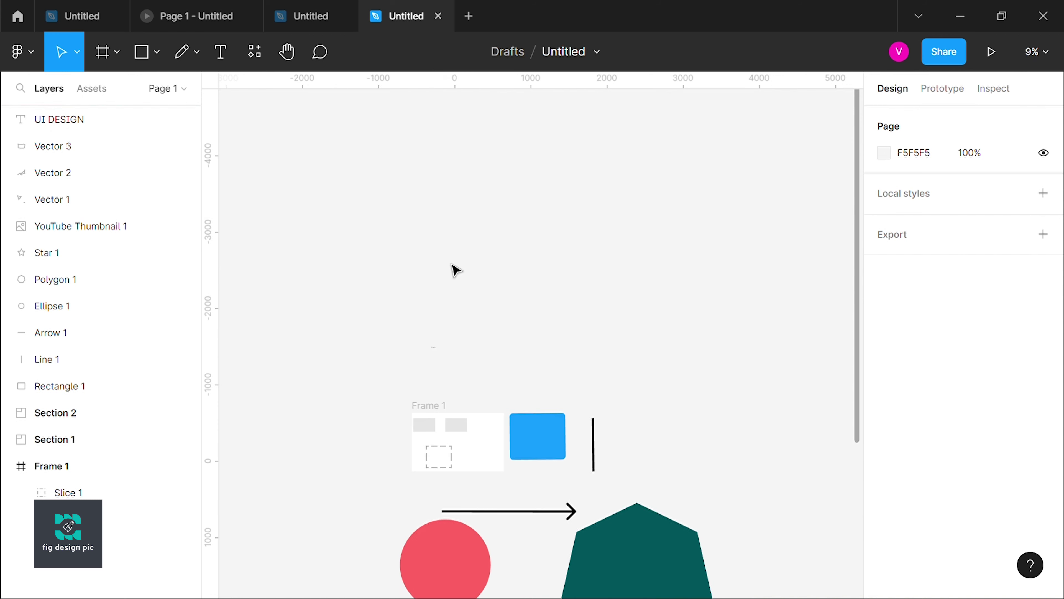
pyautogui.scroll(5, 454, 269)
pyautogui.scroll(3, 439, 292)
pyautogui.scroll(3, 440, 306)
pyautogui.click(390, 303)
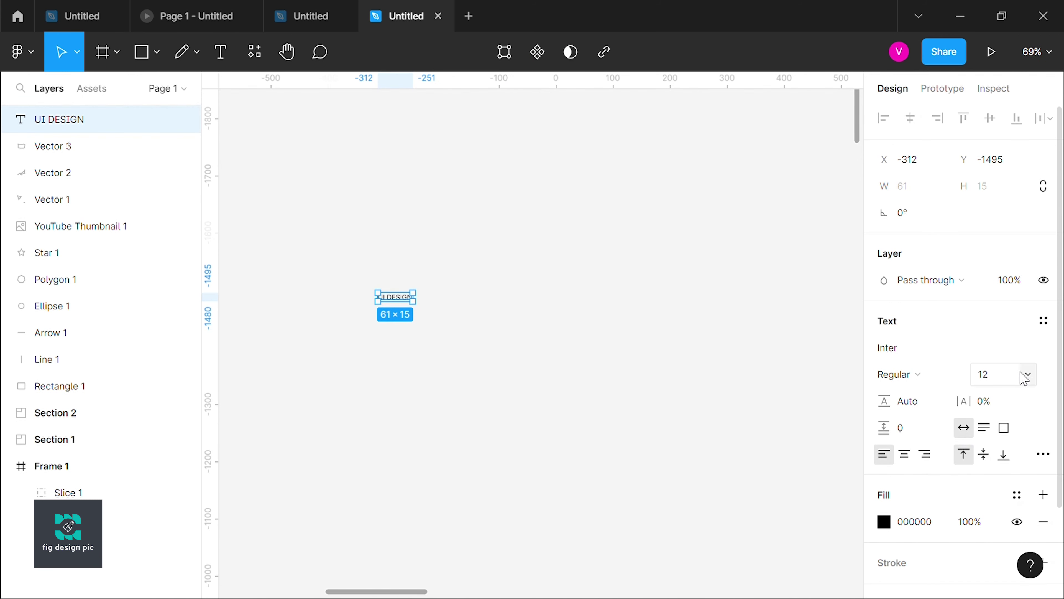
pyautogui.click(1034, 375)
pyautogui.click(1001, 580)
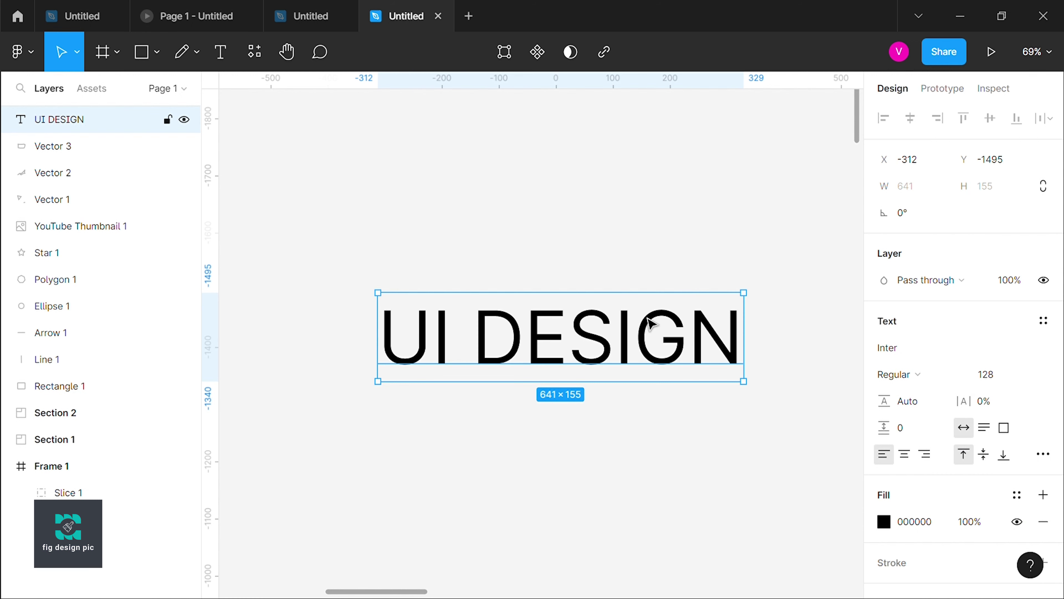
# Step: Move the UI DESIGN text down and right toward Frame 1
pyautogui.scroll(-5, 651, 318)
pyautogui.scroll(-5, 709, 367)
pyautogui.scroll(2, 711, 362)
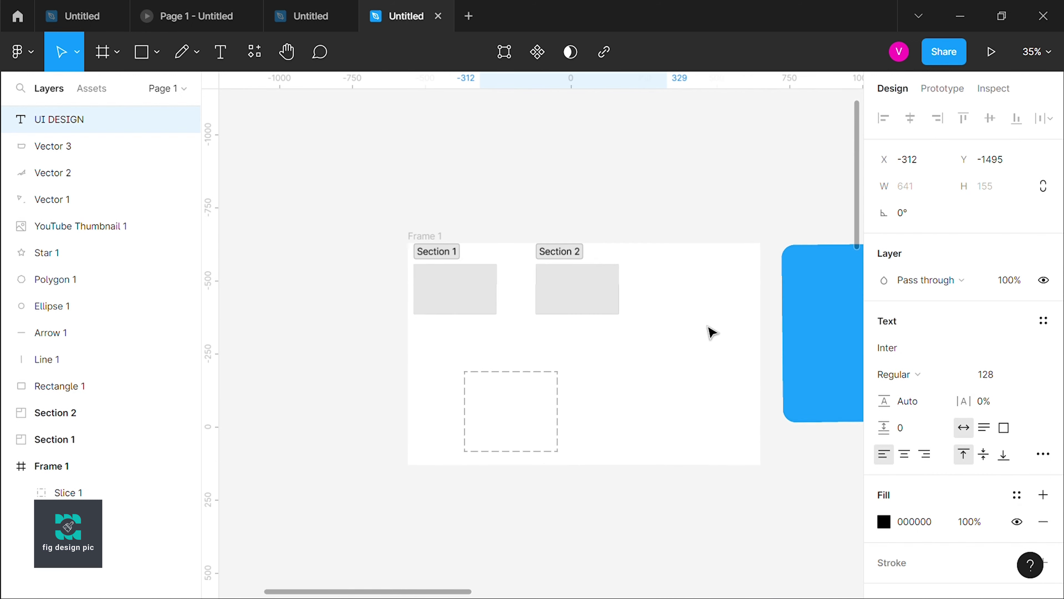
pyautogui.scroll(-5, 708, 333)
pyautogui.scroll(-3, 750, 265)
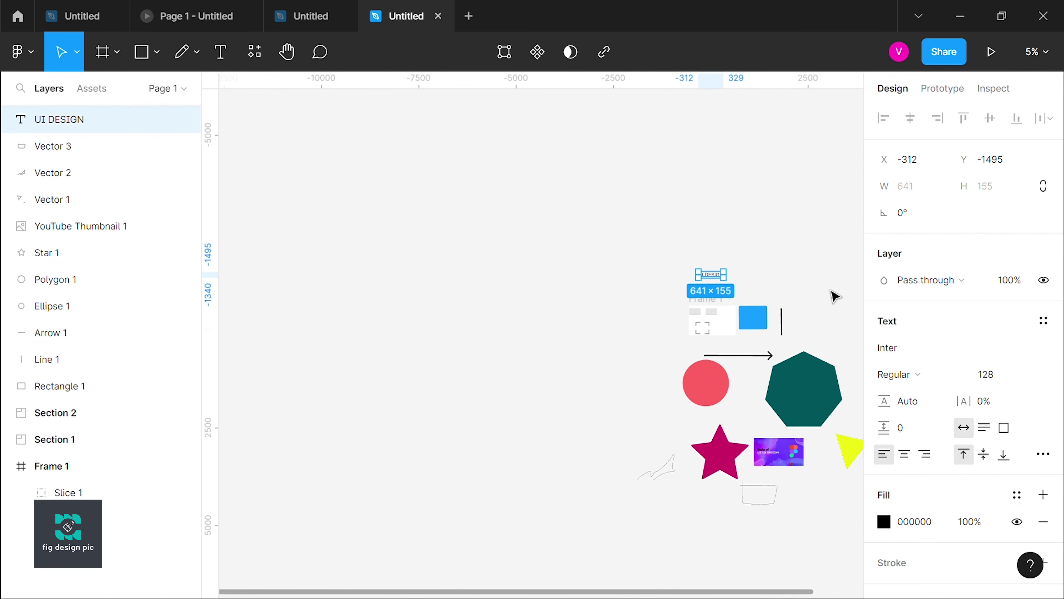
pyautogui.scroll(3, 828, 297)
pyautogui.scroll(-3, 817, 299)
pyautogui.scroll(-3, 811, 302)
pyautogui.scroll(-3, 813, 302)
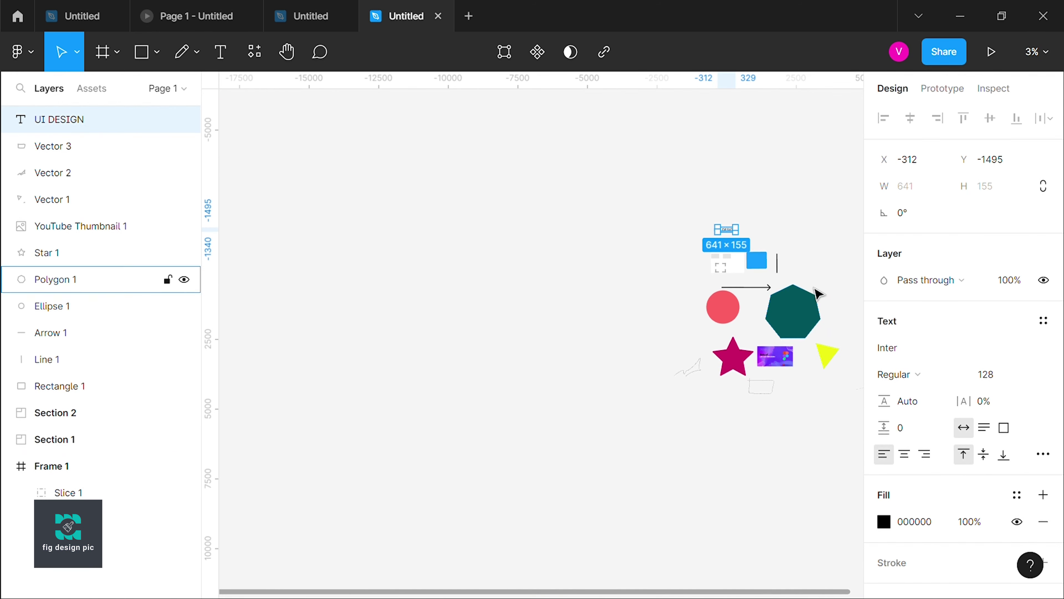
pyautogui.scroll(3, 818, 289)
pyautogui.scroll(1, 796, 279)
pyautogui.scroll(5, 789, 276)
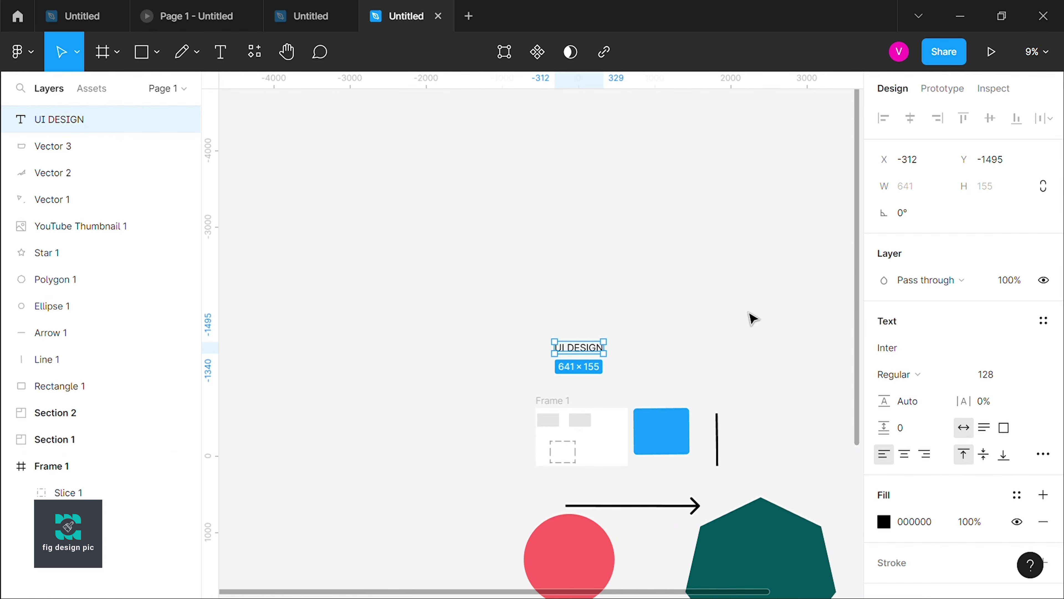
pyautogui.scroll(-3, 771, 327)
pyautogui.scroll(2, 772, 335)
pyautogui.scroll(1, 754, 334)
pyautogui.scroll(1, 592, 340)
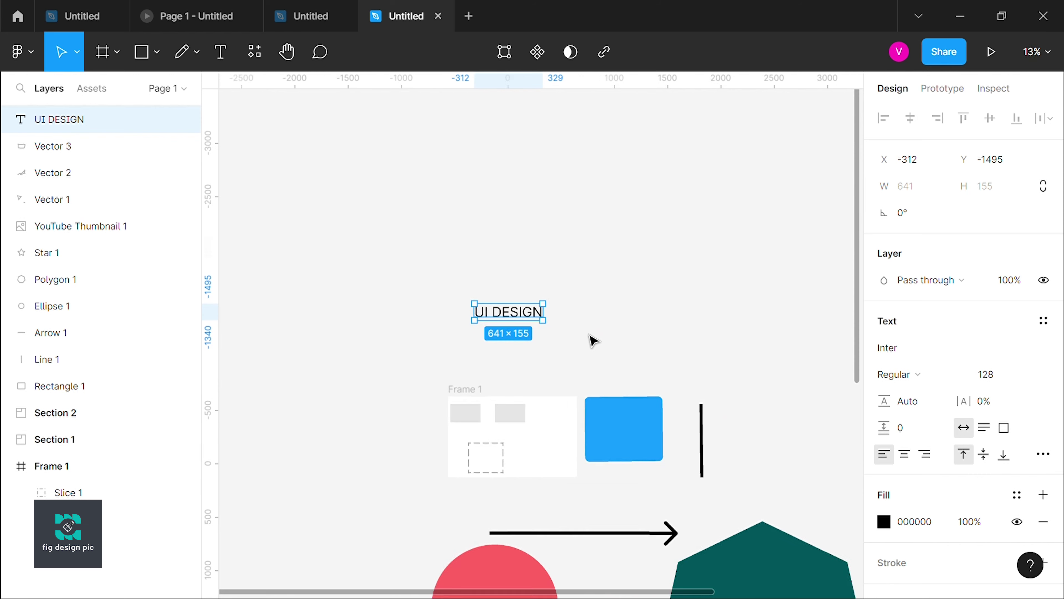
pyautogui.scroll(1, 593, 341)
pyautogui.moveTo(484, 306); pyautogui.dragTo(542, 357)
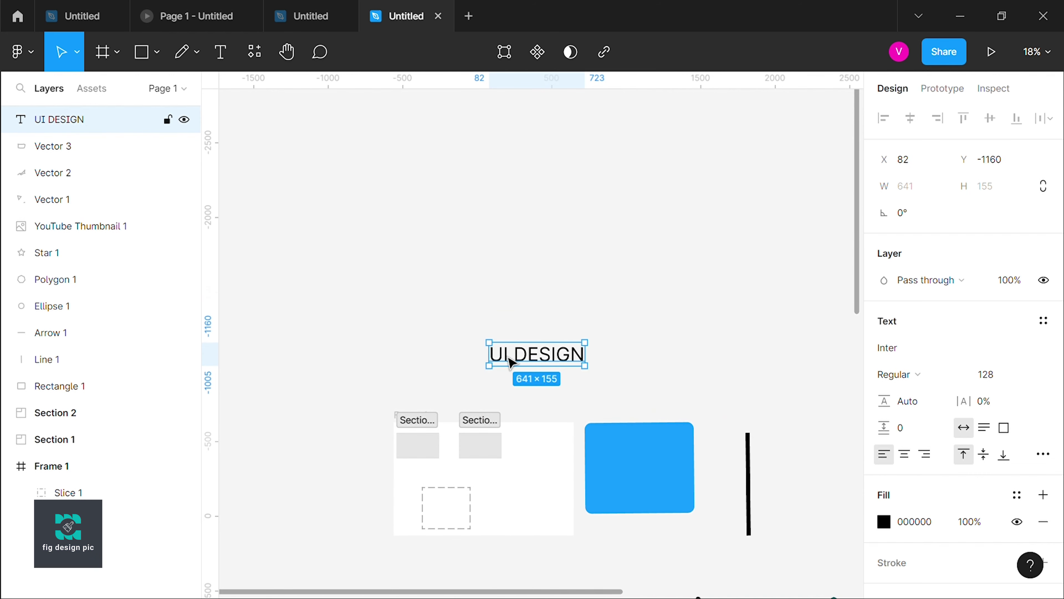
# Step: Set the font size to 300 and place the text just above Frame 1
pyautogui.click(987, 377)
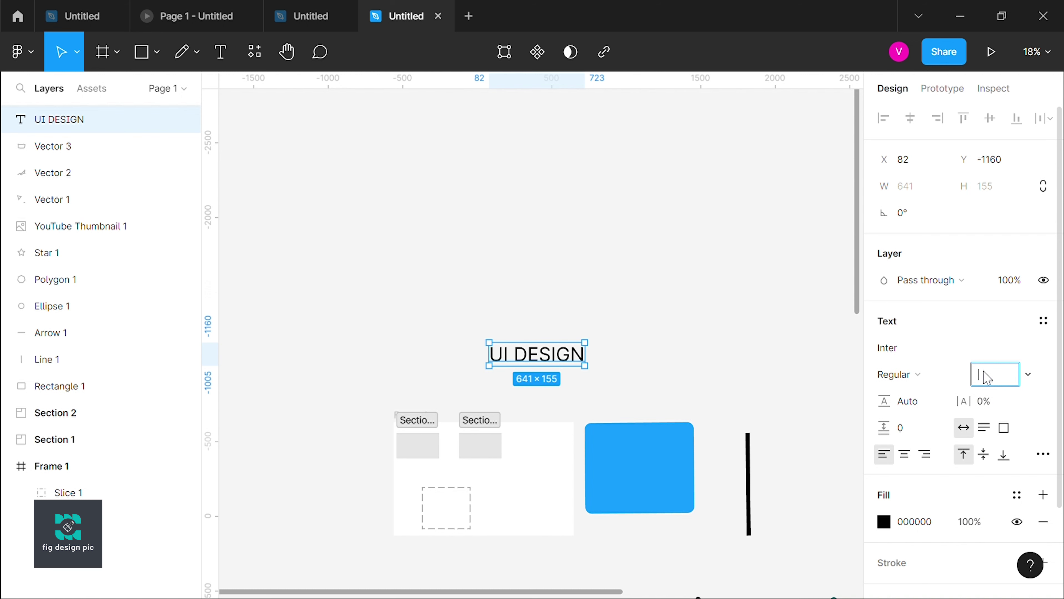
pyautogui.write('300')
pyautogui.press('Return')
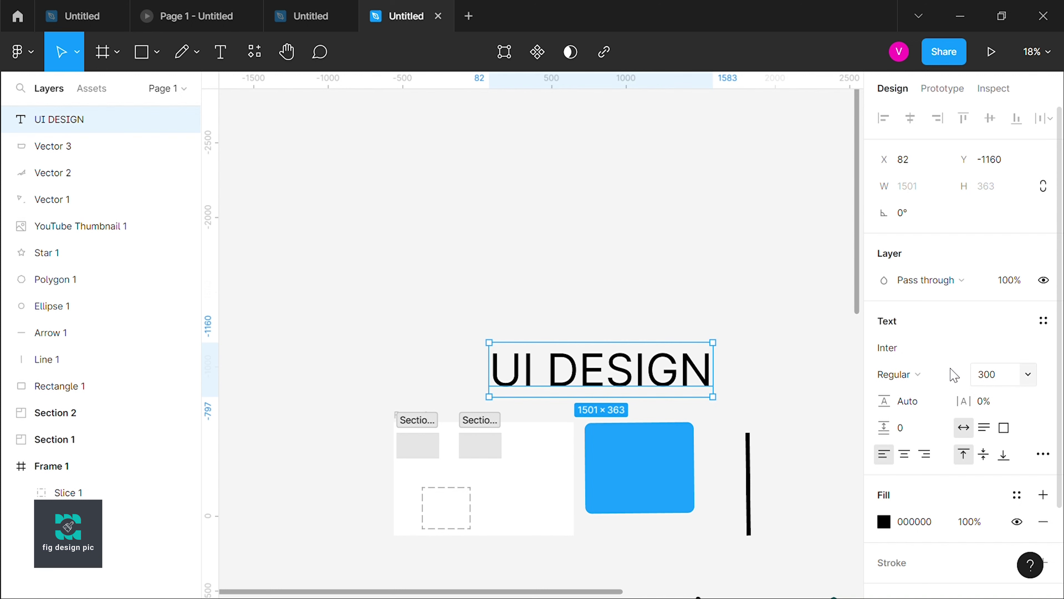
pyautogui.scroll(-3, 855, 425)
pyautogui.scroll(-3, 834, 423)
pyautogui.scroll(-2, 836, 423)
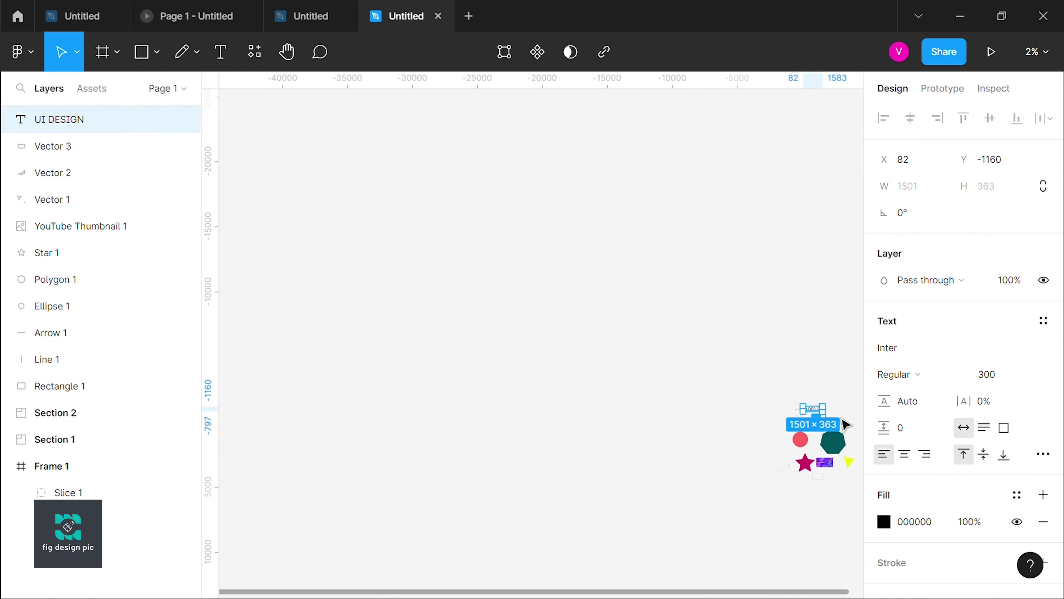
pyautogui.scroll(6, 869, 442)
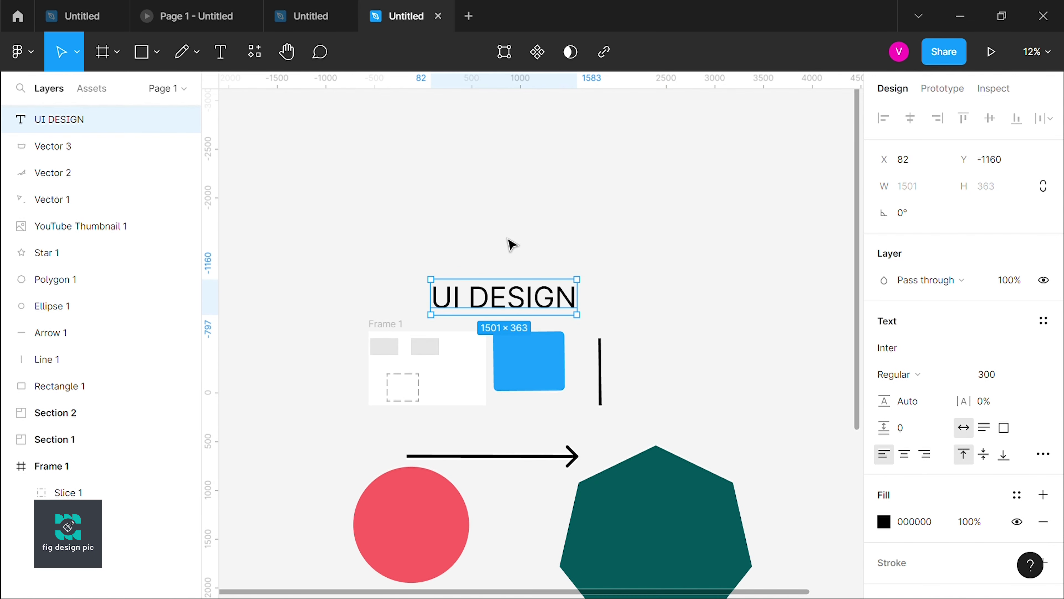
pyautogui.moveTo(526, 299); pyautogui.dragTo(539, 282)
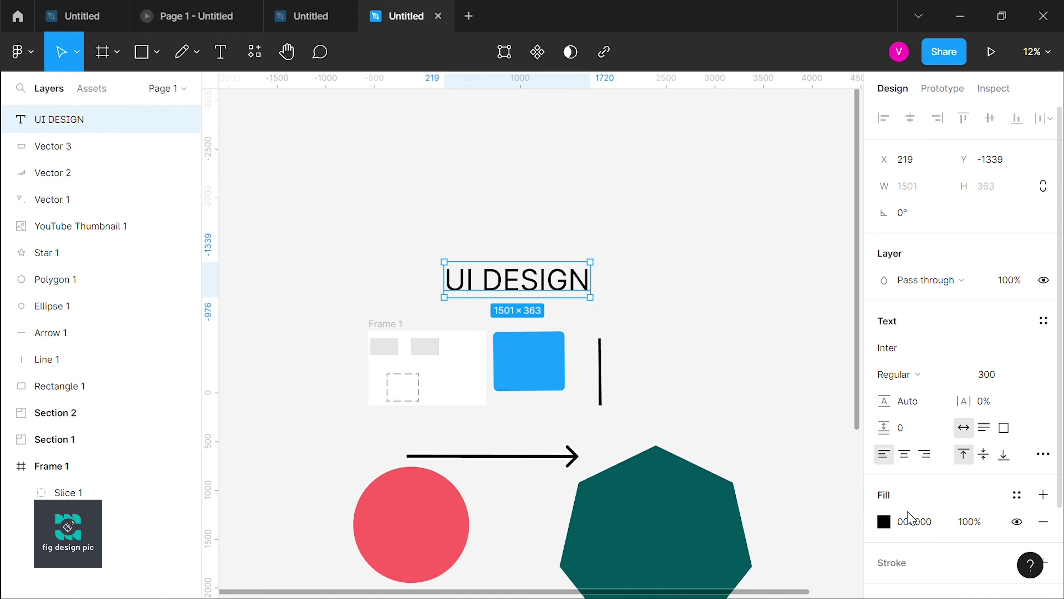
pyautogui.click(884, 521)
# Step: Colour the UI DESIGN text red FF2D2D
pyautogui.moveTo(746, 333)
pyautogui.mouseDown()
pyautogui.moveTo(762, 297)
pyautogui.moveTo(759, 249)
pyautogui.moveTo(748, 316)
pyautogui.moveTo(827, 238)
pyautogui.moveTo(890, 233)
pyautogui.moveTo(715, 334)
pyautogui.moveTo(718, 310)
pyautogui.moveTo(691, 309)
pyautogui.moveTo(880, 226)
pyautogui.moveTo(882, 276)
pyautogui.mouseUp()
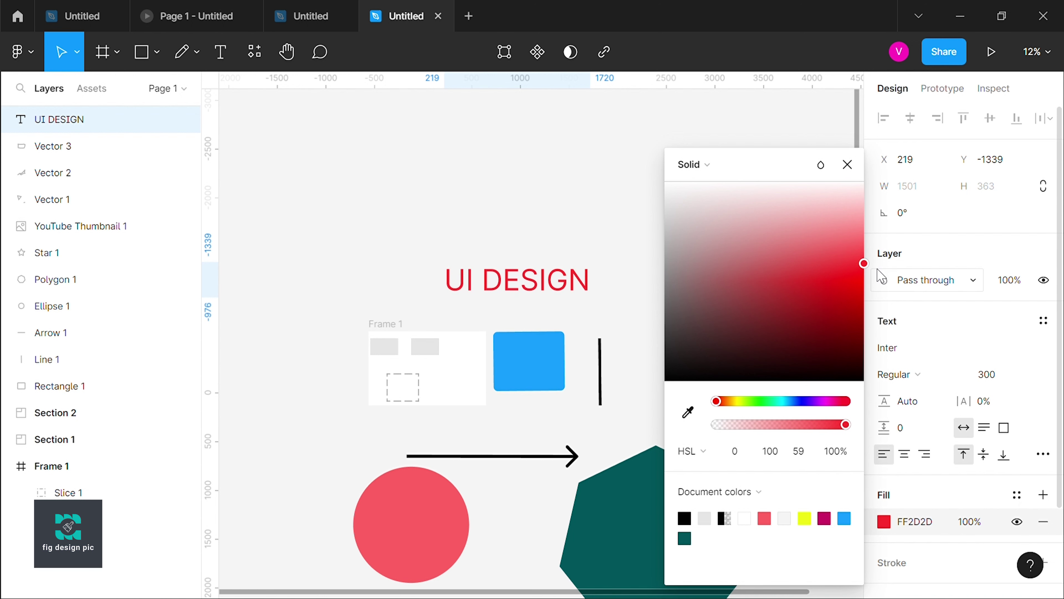
pyautogui.click(786, 266)
pyautogui.click(524, 280)
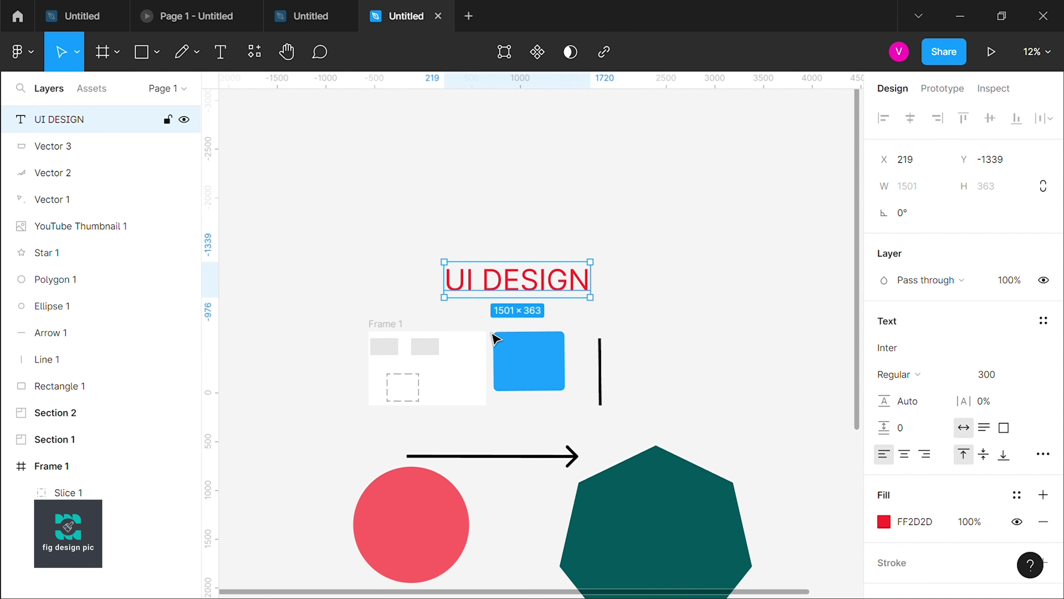
# Step: Set line height to 139.5% and letter spacing to 18%
pyautogui.moveTo(888, 402); pyautogui.dragTo(907, 402)
pyautogui.moveTo(972, 411); pyautogui.dragTo(965, 395)
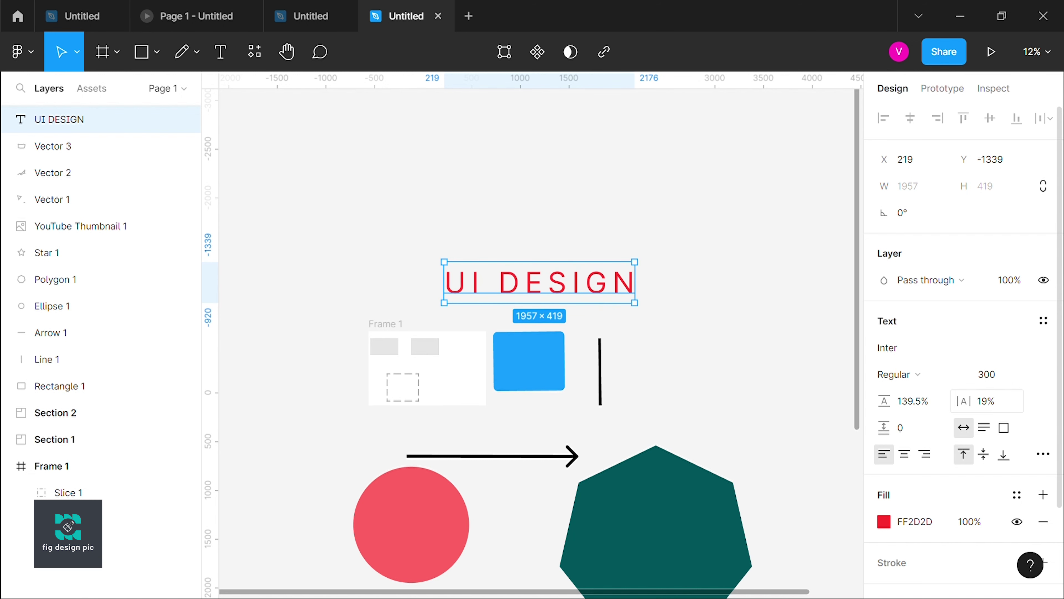
pyautogui.moveTo(968, 400); pyautogui.dragTo(966, 400)
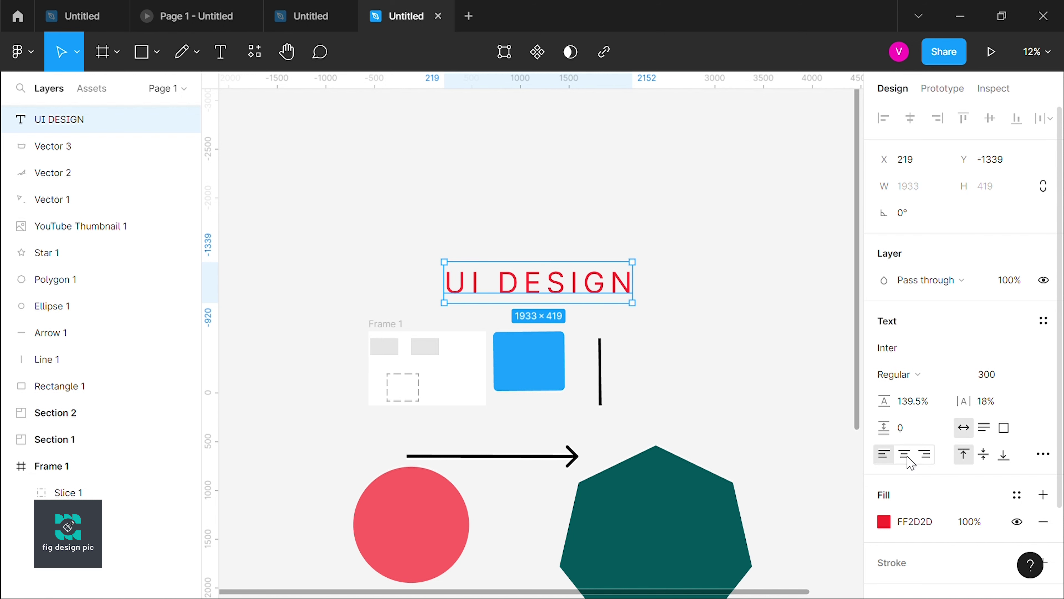
pyautogui.click(925, 455)
pyautogui.click(886, 458)
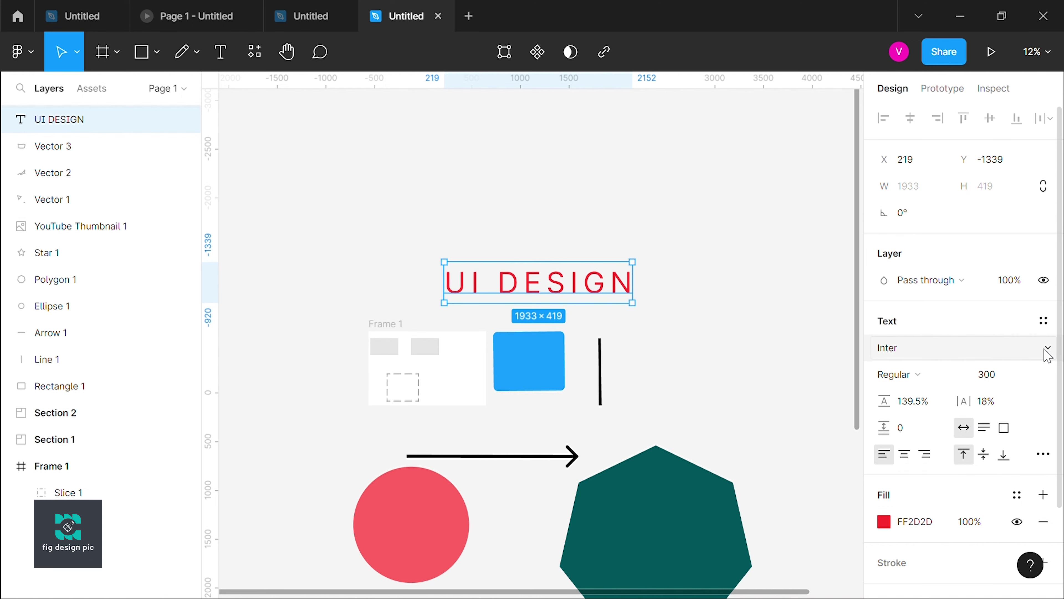
pyautogui.click(1044, 353)
pyautogui.click(980, 371)
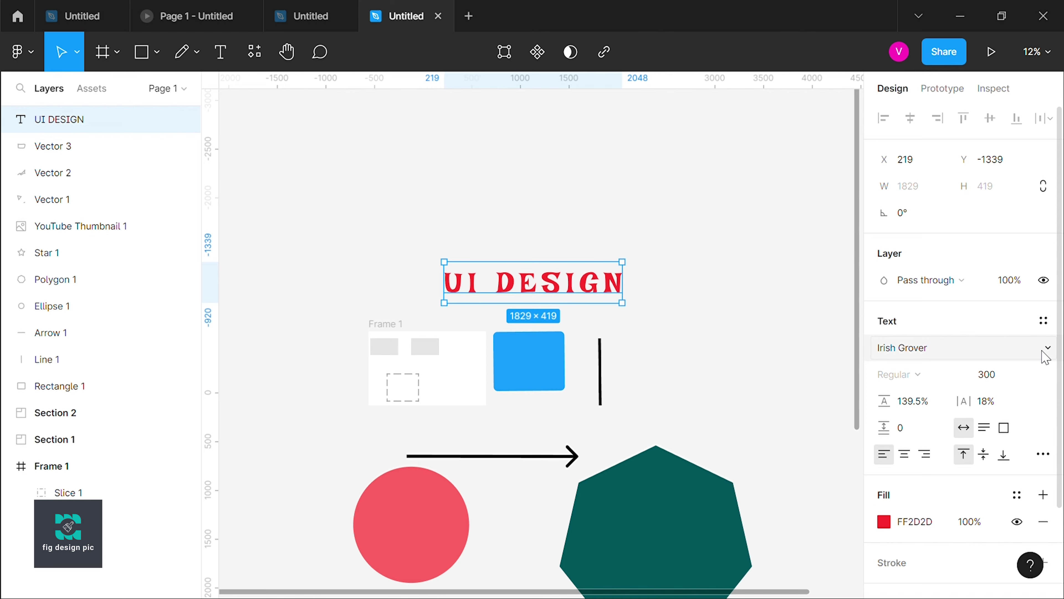
pyautogui.click(1042, 352)
pyautogui.scroll(-5, 980, 256)
pyautogui.scroll(-5, 979, 256)
pyautogui.scroll(-5, 979, 256)
pyautogui.scroll(-5, 979, 256)
pyautogui.scroll(-10, 979, 256)
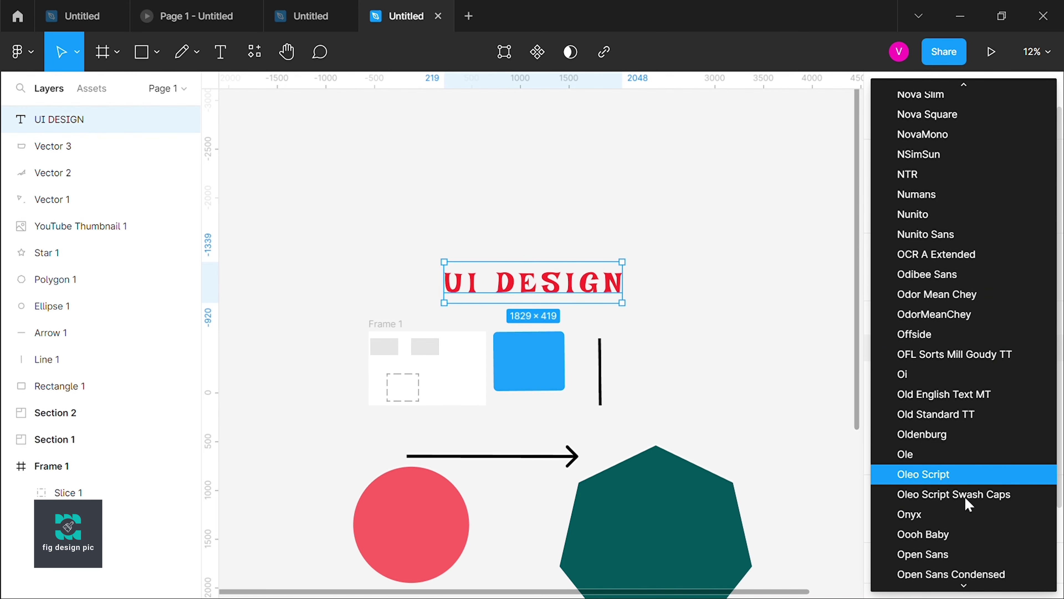
pyautogui.scroll(-10, 996, 373)
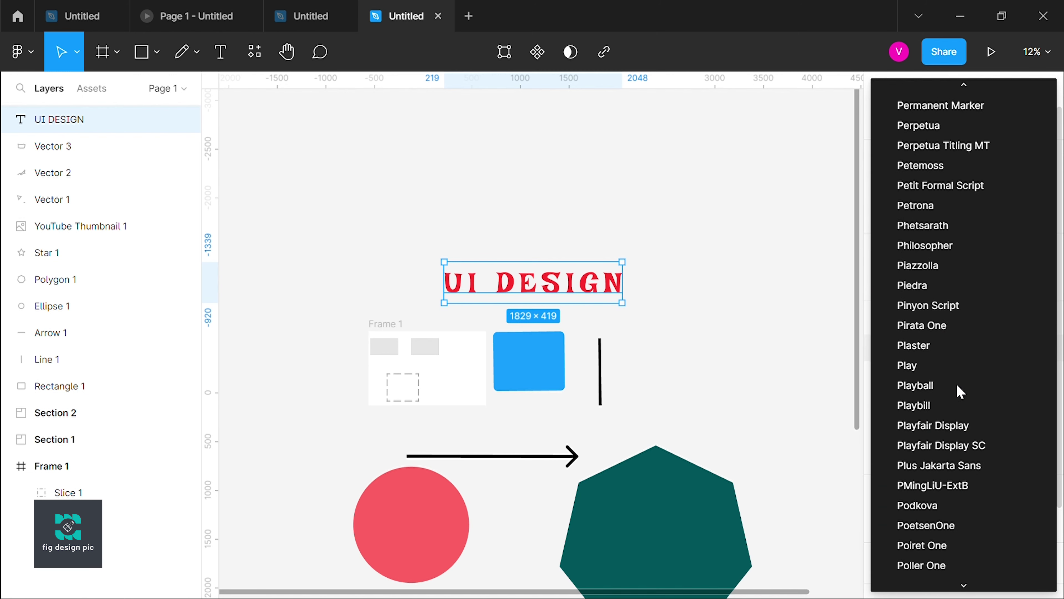
pyautogui.click(738, 349)
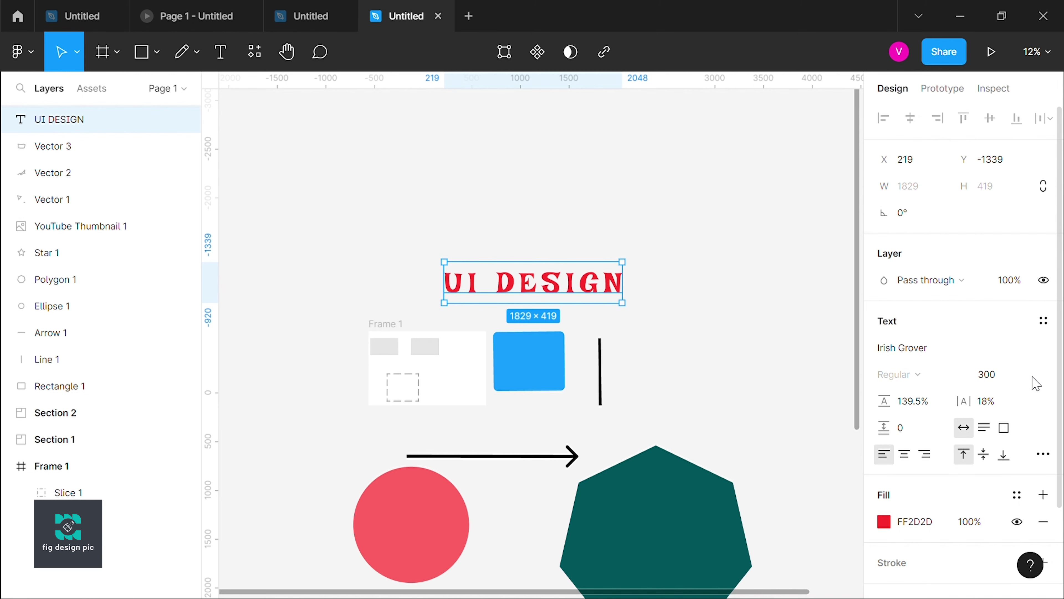
pyautogui.scroll(-3, 964, 361)
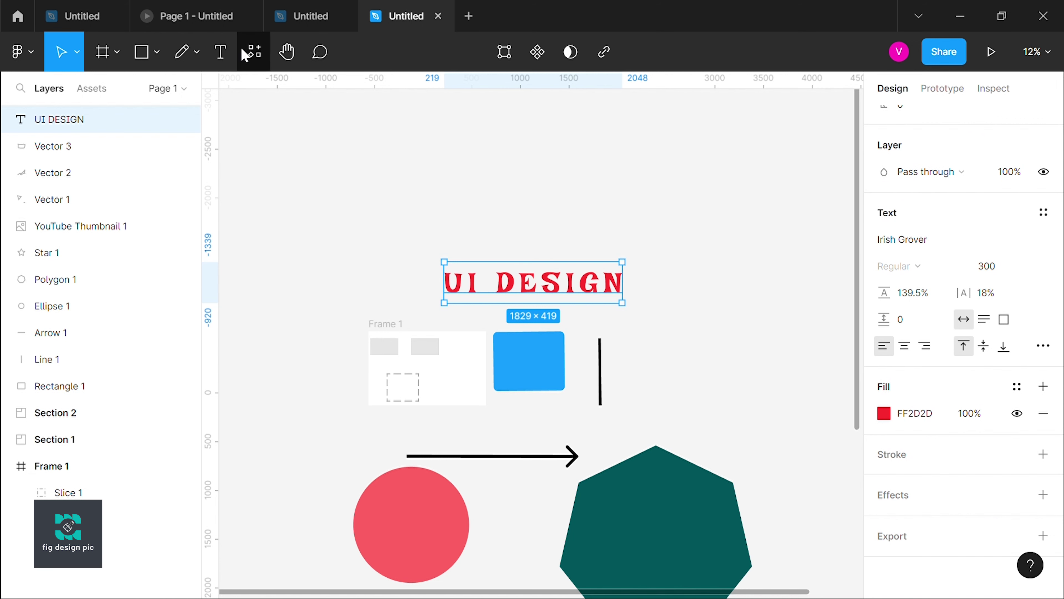
pyautogui.click(245, 55)
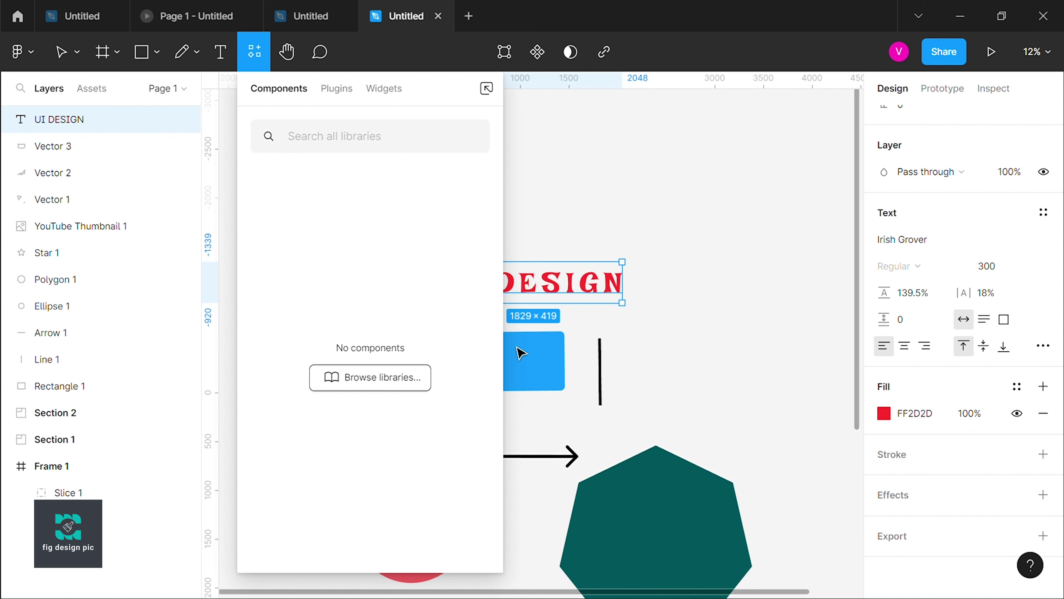
pyautogui.click(643, 208)
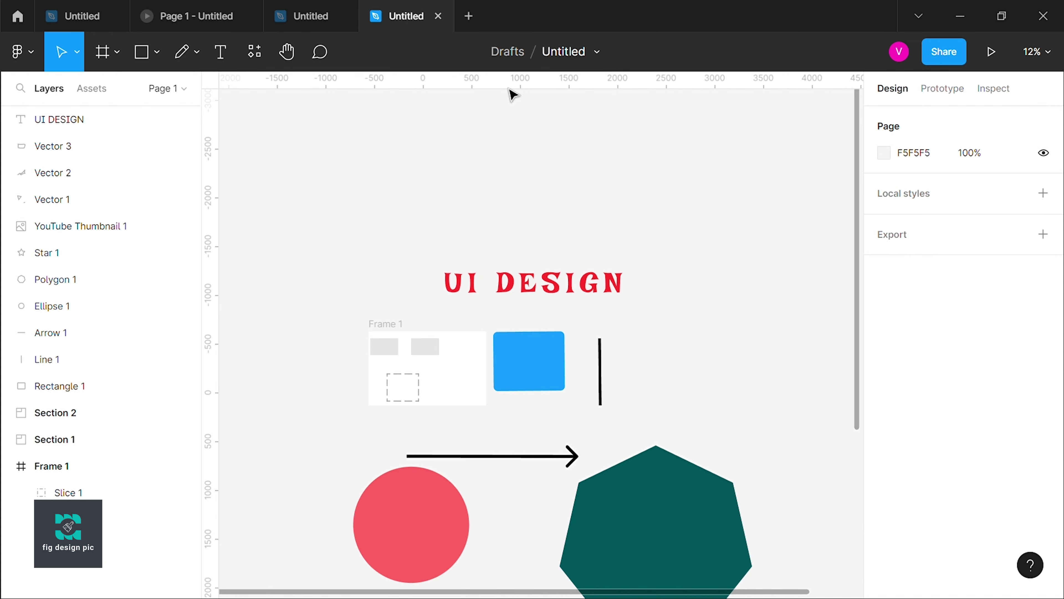
pyautogui.click(287, 52)
pyautogui.moveTo(500, 315); pyautogui.dragTo(485, 175)
pyautogui.scroll(-5, 484, 174)
pyautogui.scroll(-3, 485, 175)
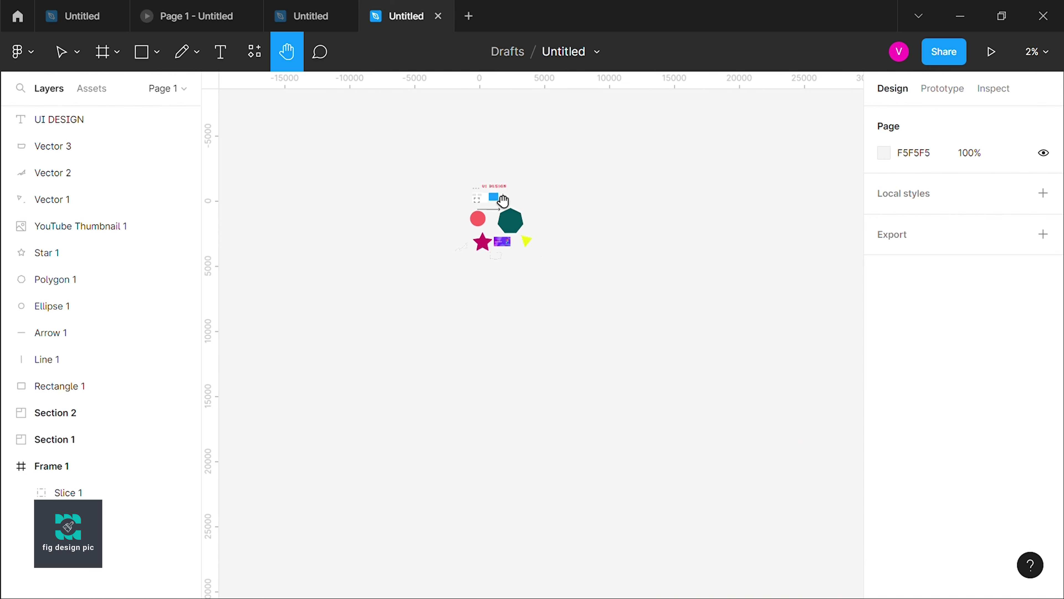
pyautogui.moveTo(355, 209); pyautogui.dragTo(307, 180)
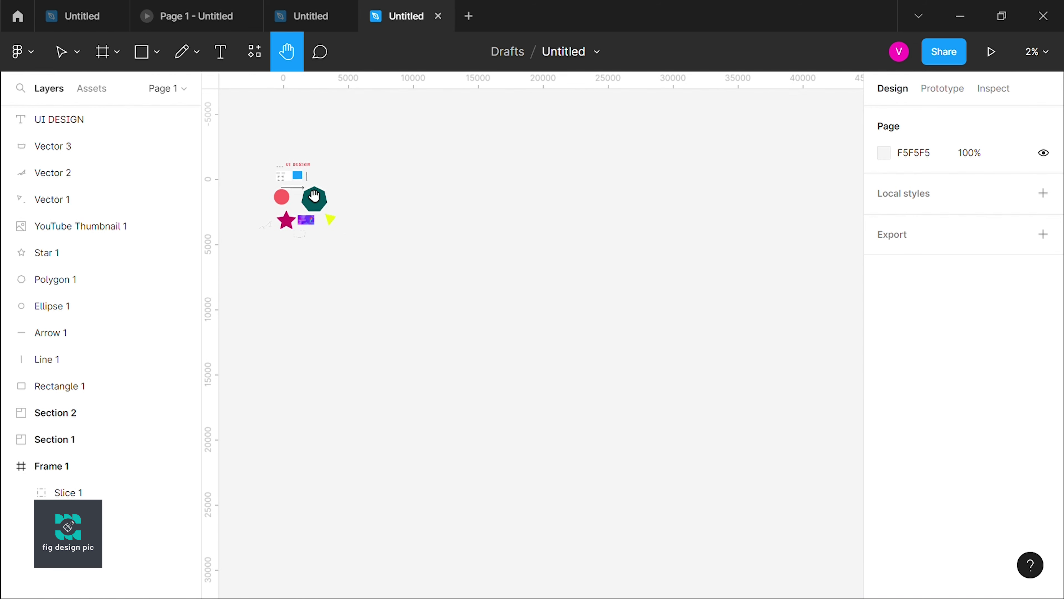
pyautogui.scroll(-5, 314, 195)
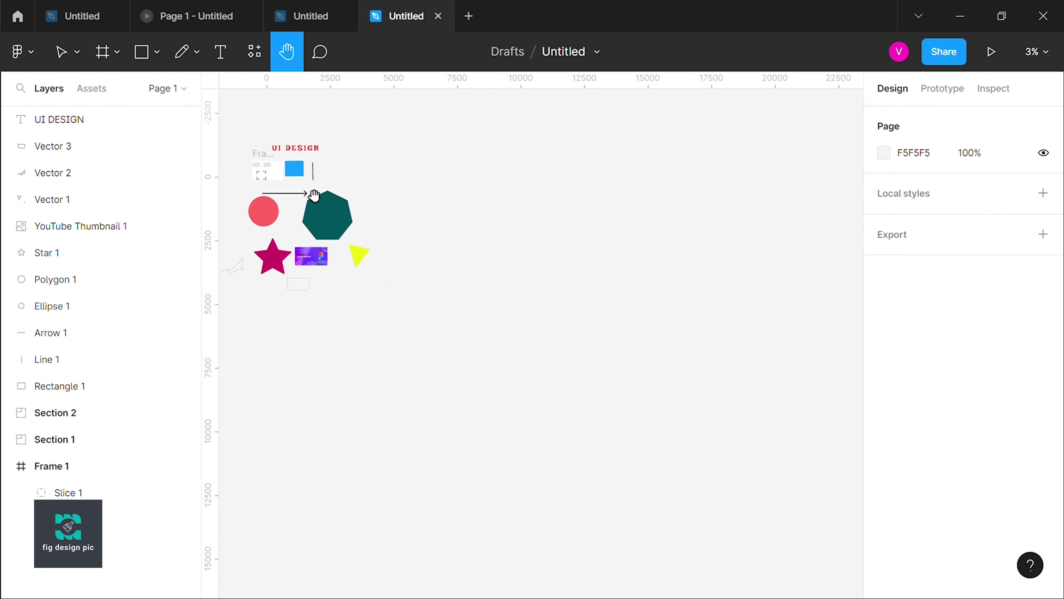
pyautogui.scroll(3, 252, 197)
pyautogui.scroll(3, 252, 197)
pyautogui.scroll(3, 510, 202)
pyautogui.scroll(2, 513, 206)
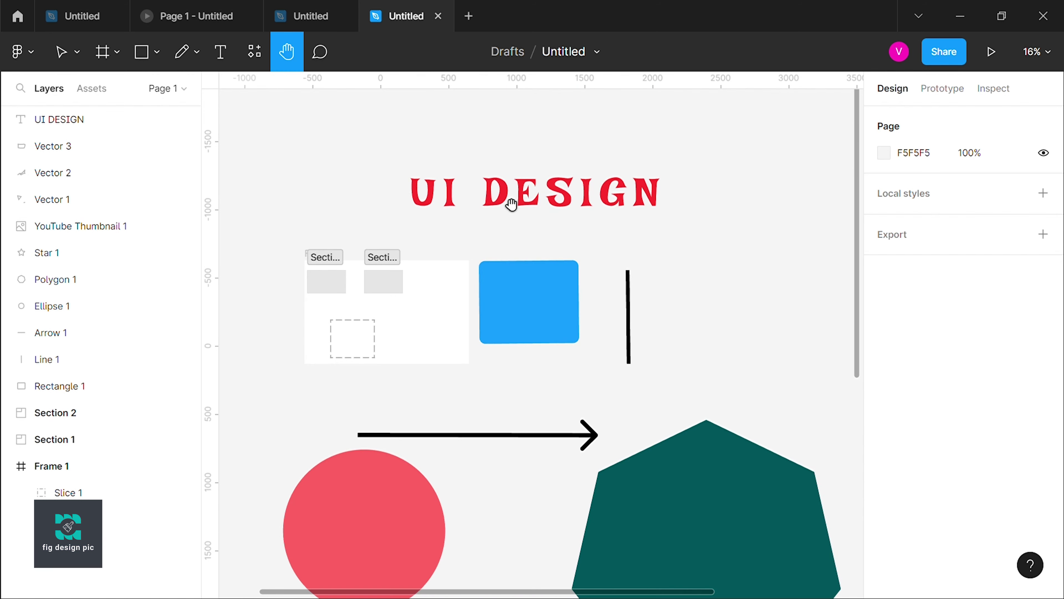
pyautogui.scroll(-5, 514, 206)
pyautogui.scroll(4, 514, 213)
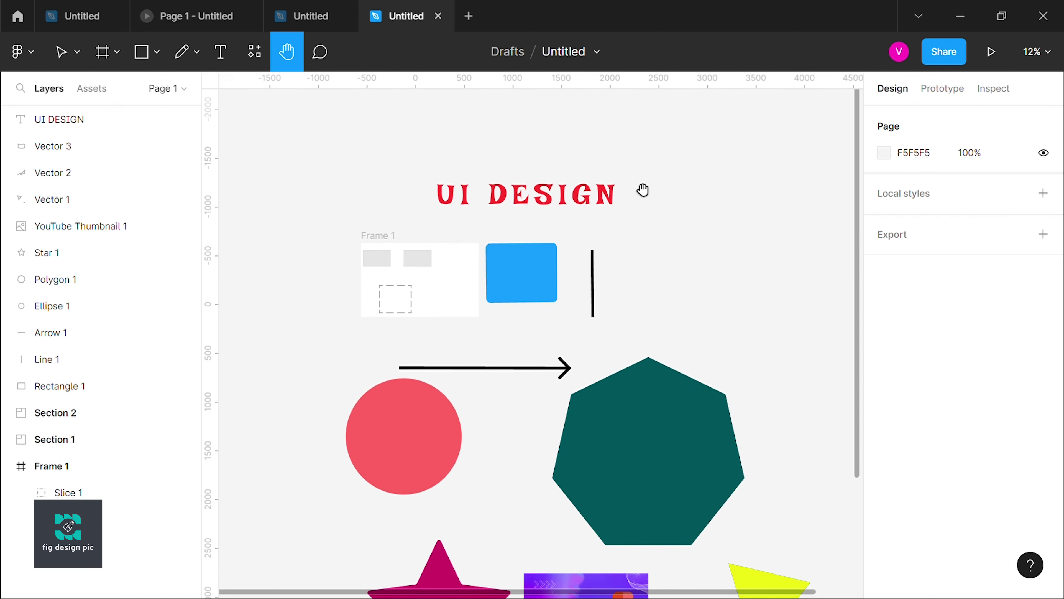
pyautogui.click(321, 53)
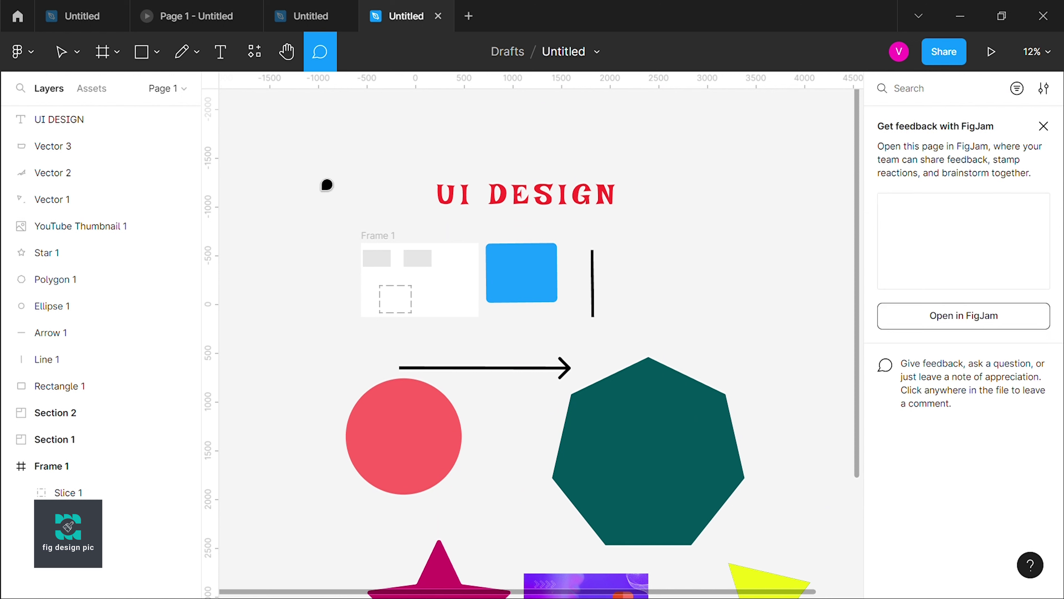
# Step: Pin a comment reading 'UI design' left of the UI DESIGN heading and post it
pyautogui.click(332, 183)
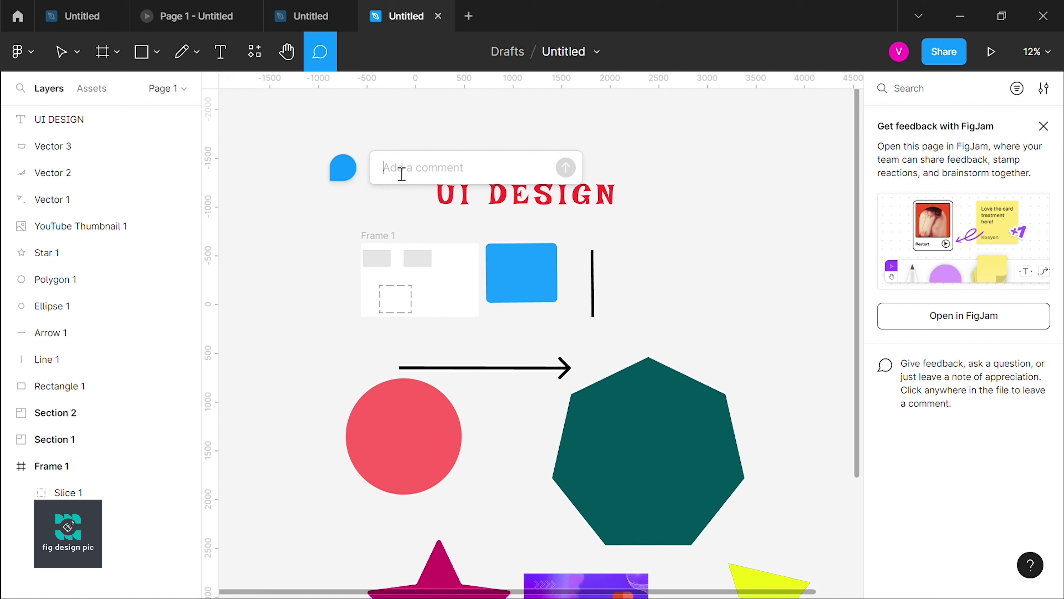
pyautogui.write('UI design')
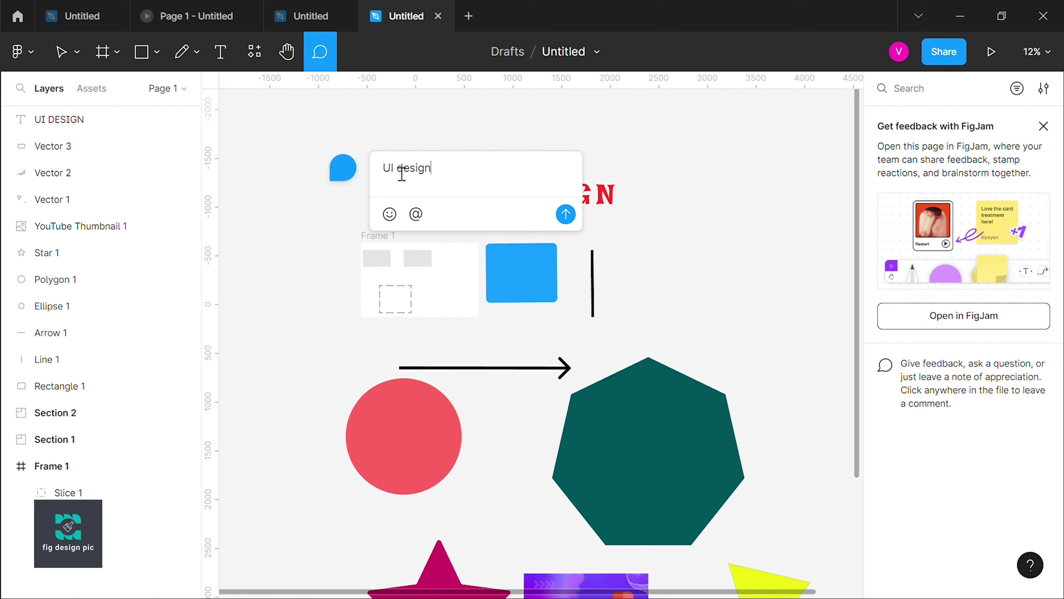
pyautogui.hotkey('ctrl', 'a')
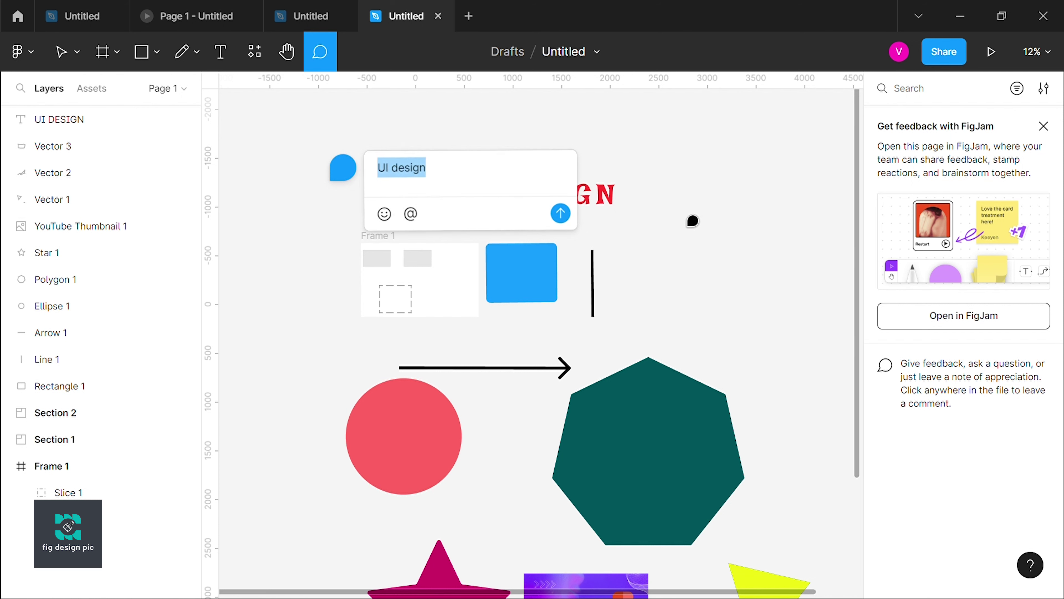
pyautogui.click(566, 215)
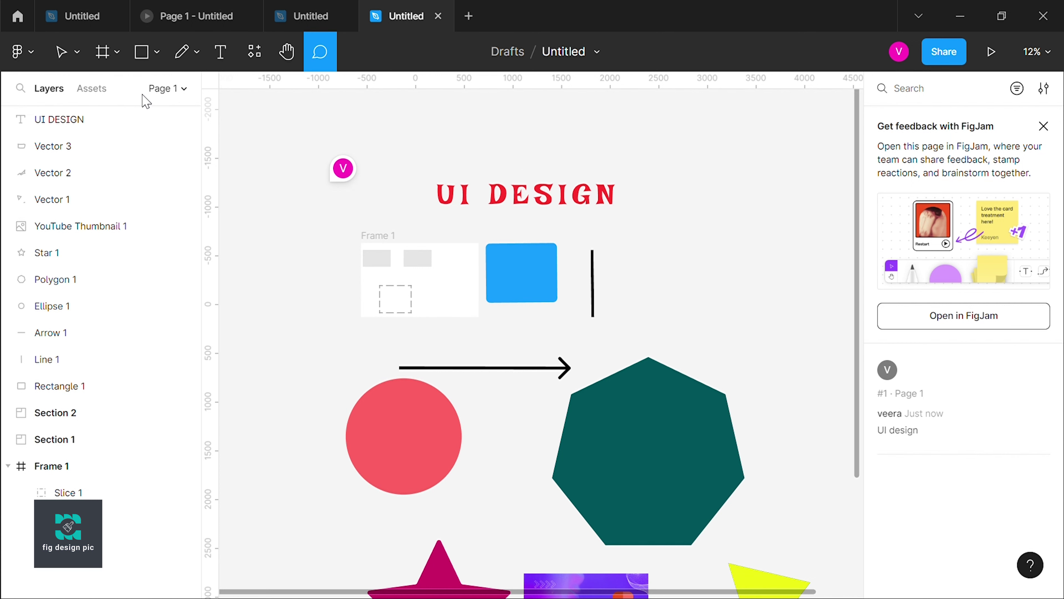
# Step: Check Assets, then select the Vector 3, UI DESIGN, Star 1, Polygon 1 and Arrow 1 layers
pyautogui.click(91, 89)
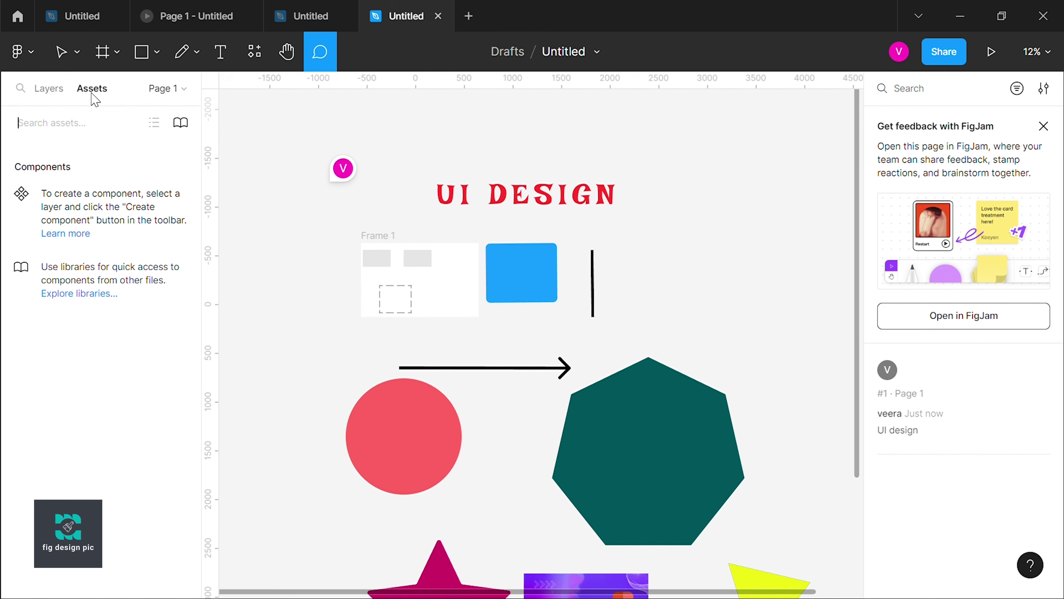
pyautogui.click(54, 100)
pyautogui.click(76, 152)
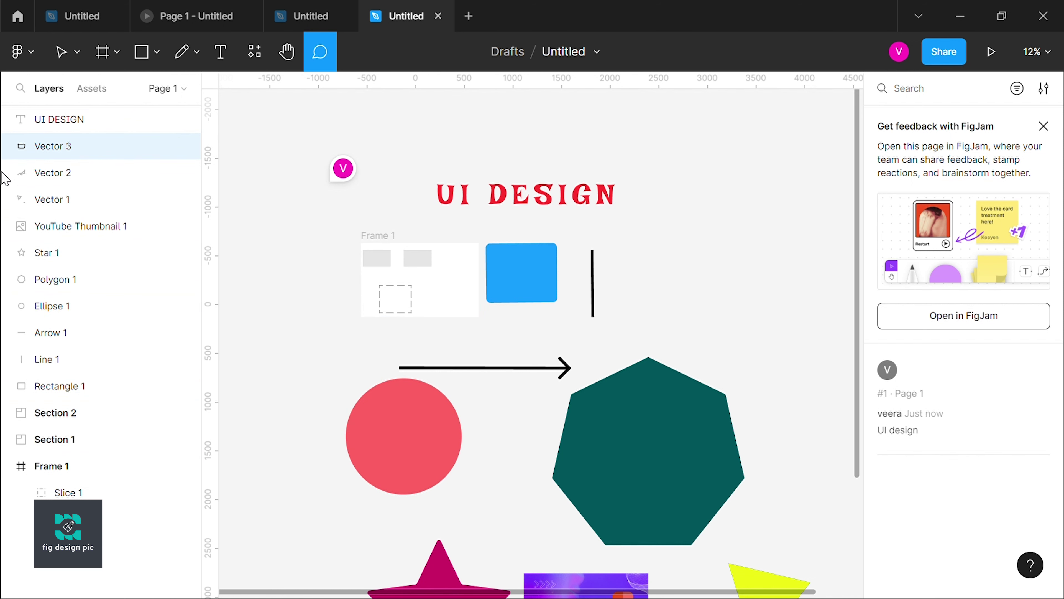
pyautogui.click(61, 117)
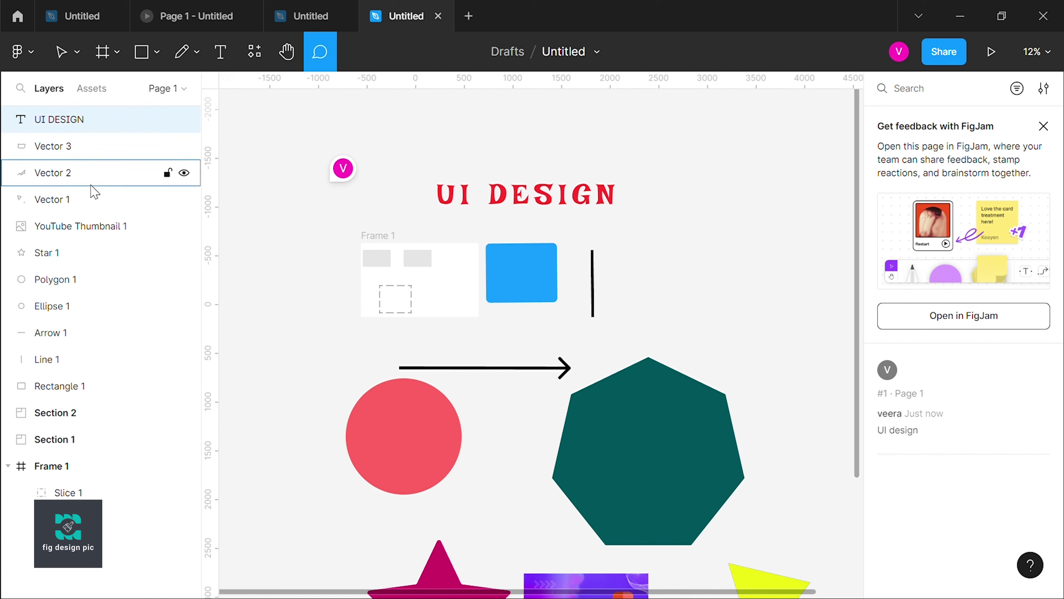
pyautogui.click(73, 252)
pyautogui.click(63, 279)
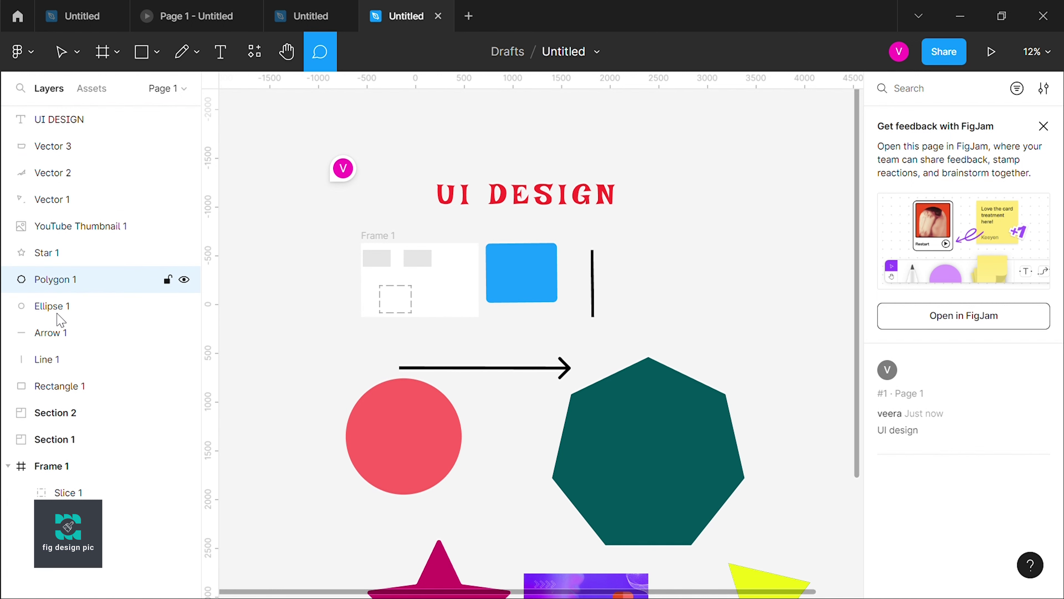
pyautogui.click(59, 334)
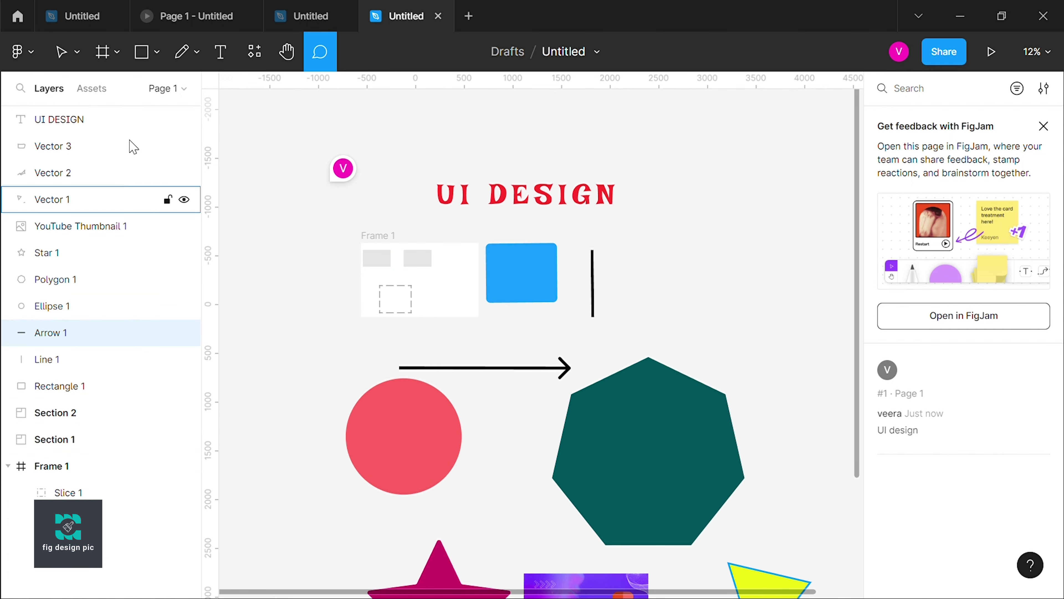
# Step: Close the 'Get feedback with FigJam' card and select the Rectangle 1 layer
pyautogui.scroll(-5, 595, 322)
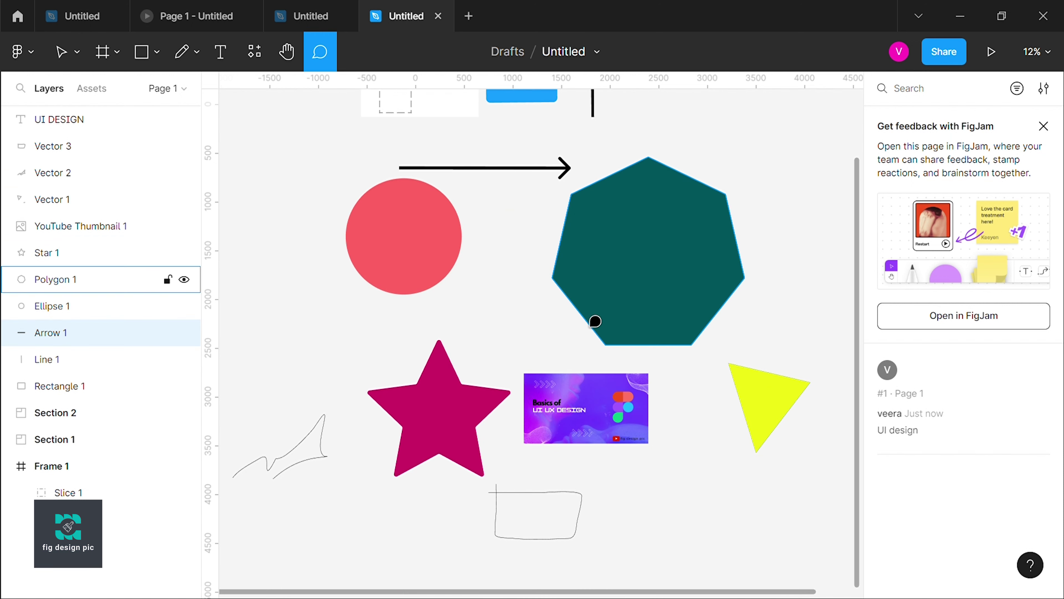
pyautogui.scroll(-3, 594, 321)
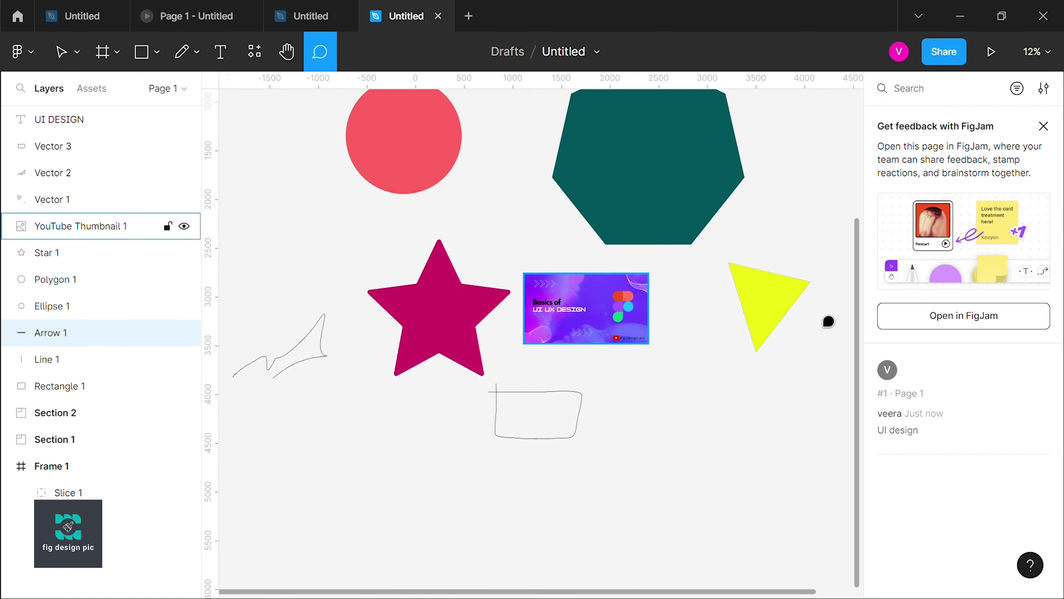
pyautogui.click(1044, 127)
pyautogui.scroll(5, 637, 351)
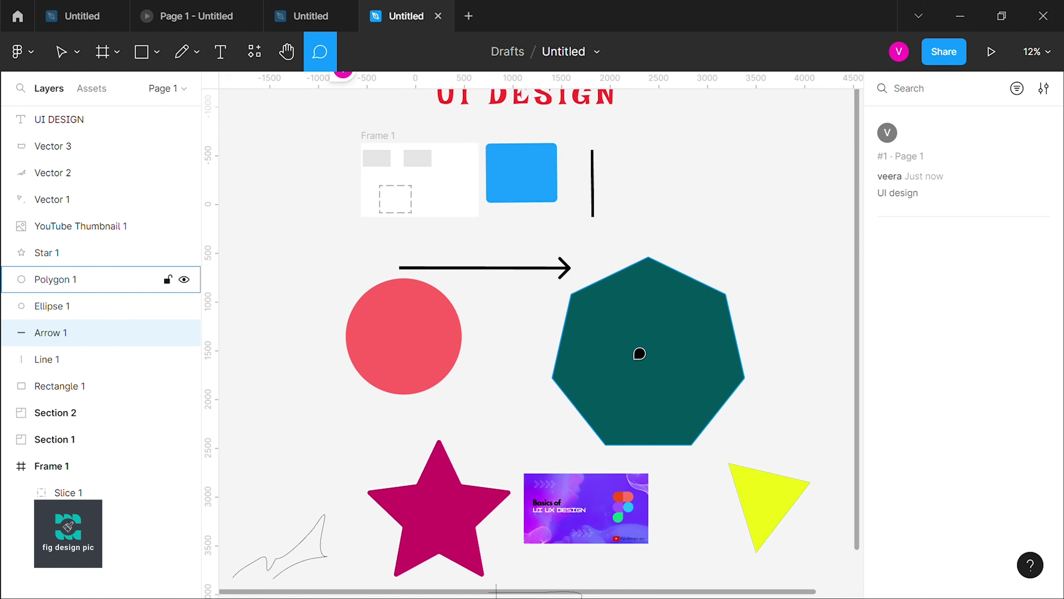
pyautogui.scroll(3, 637, 354)
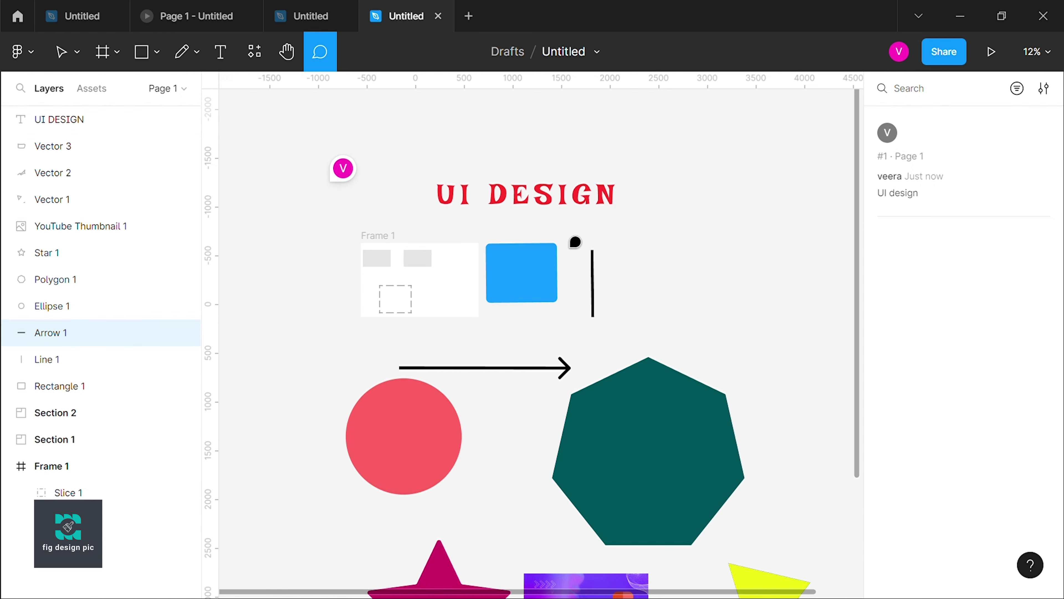
pyautogui.click(89, 392)
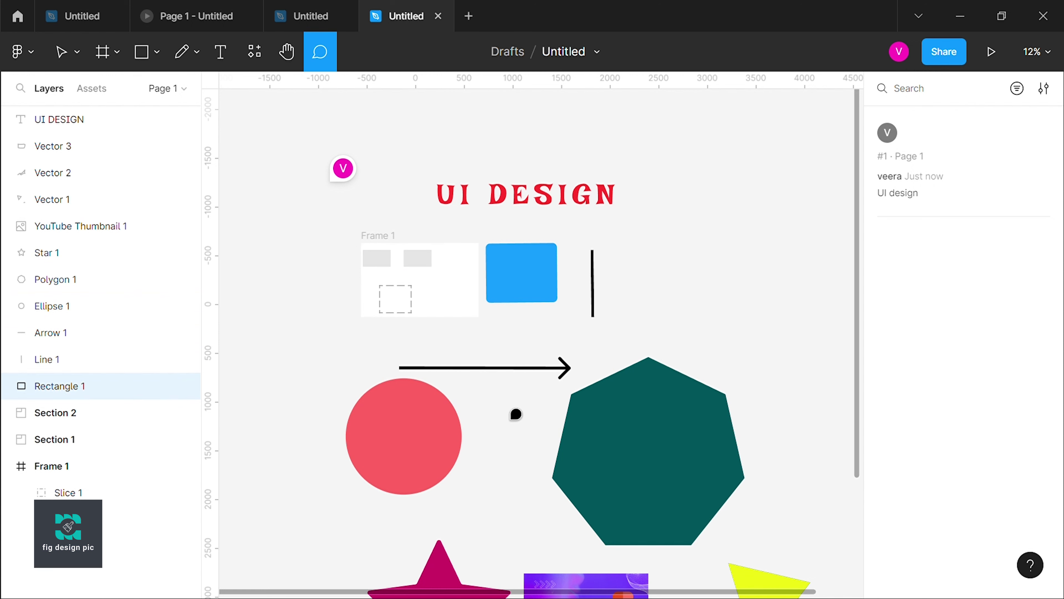